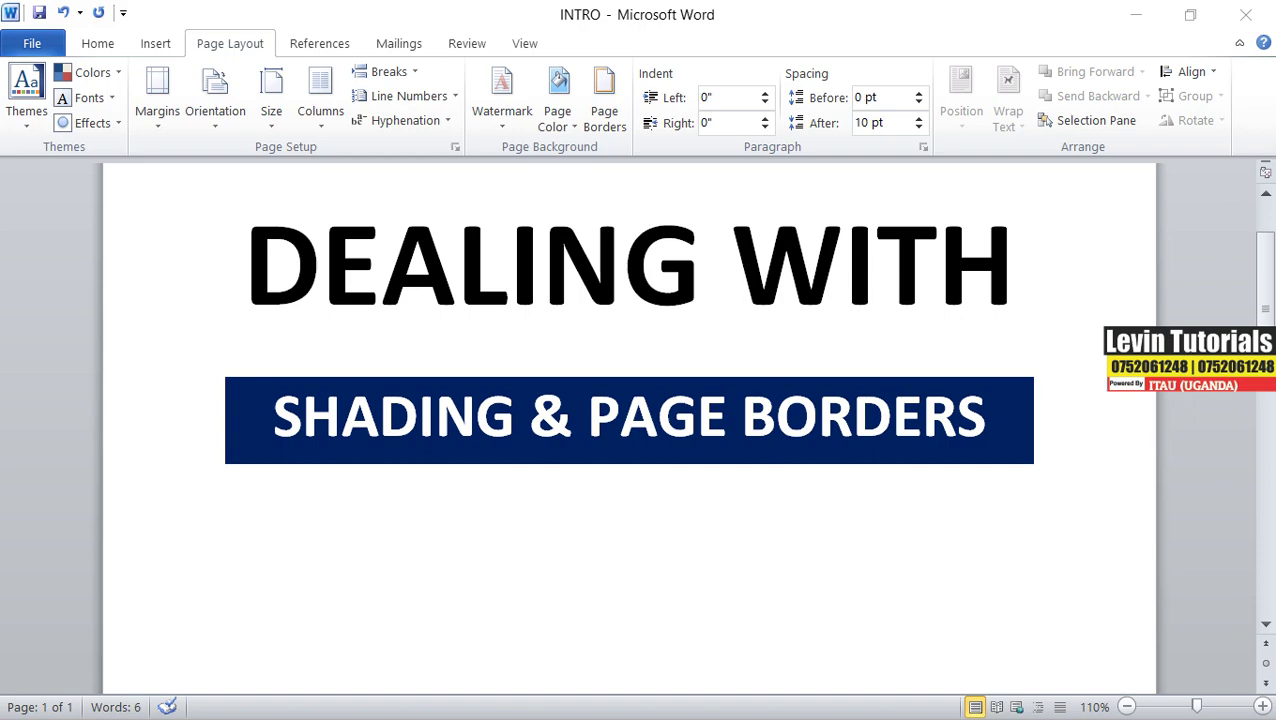
Open the Borders and Shading dialog on the page border settings for the blank document
left_click(698, 333)
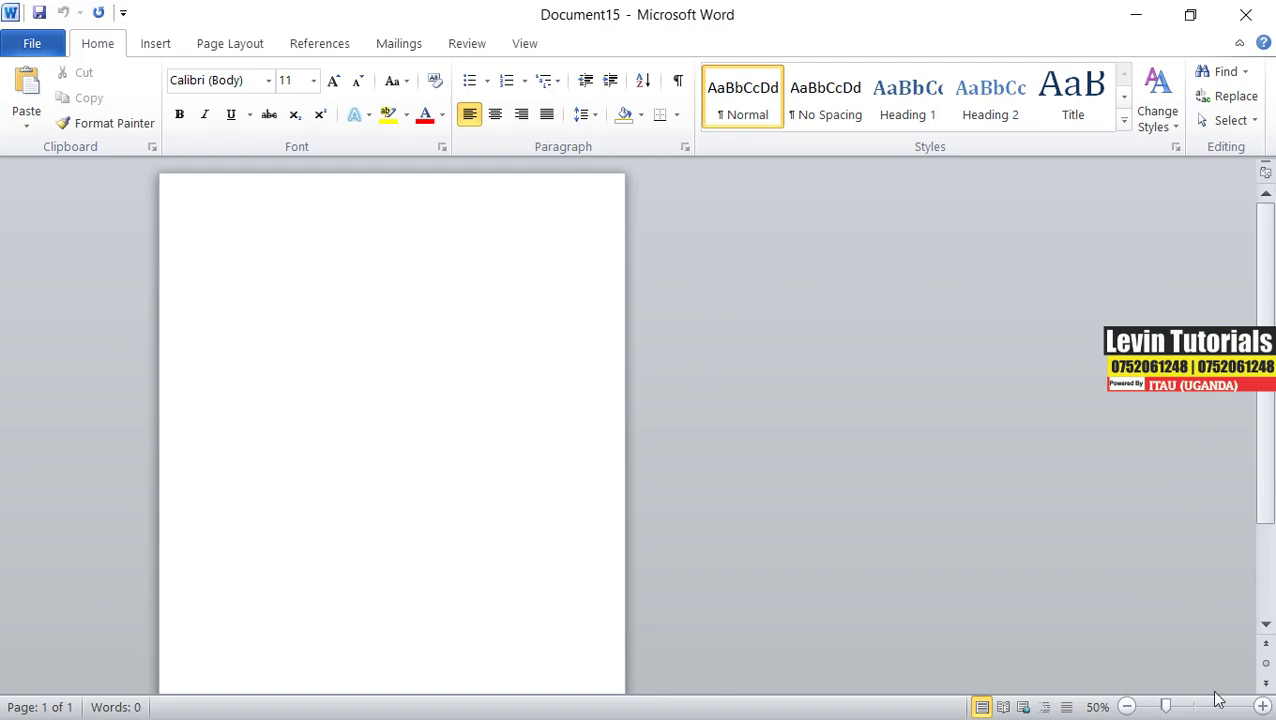
left_click(1262, 707)
left_click(1262, 707)
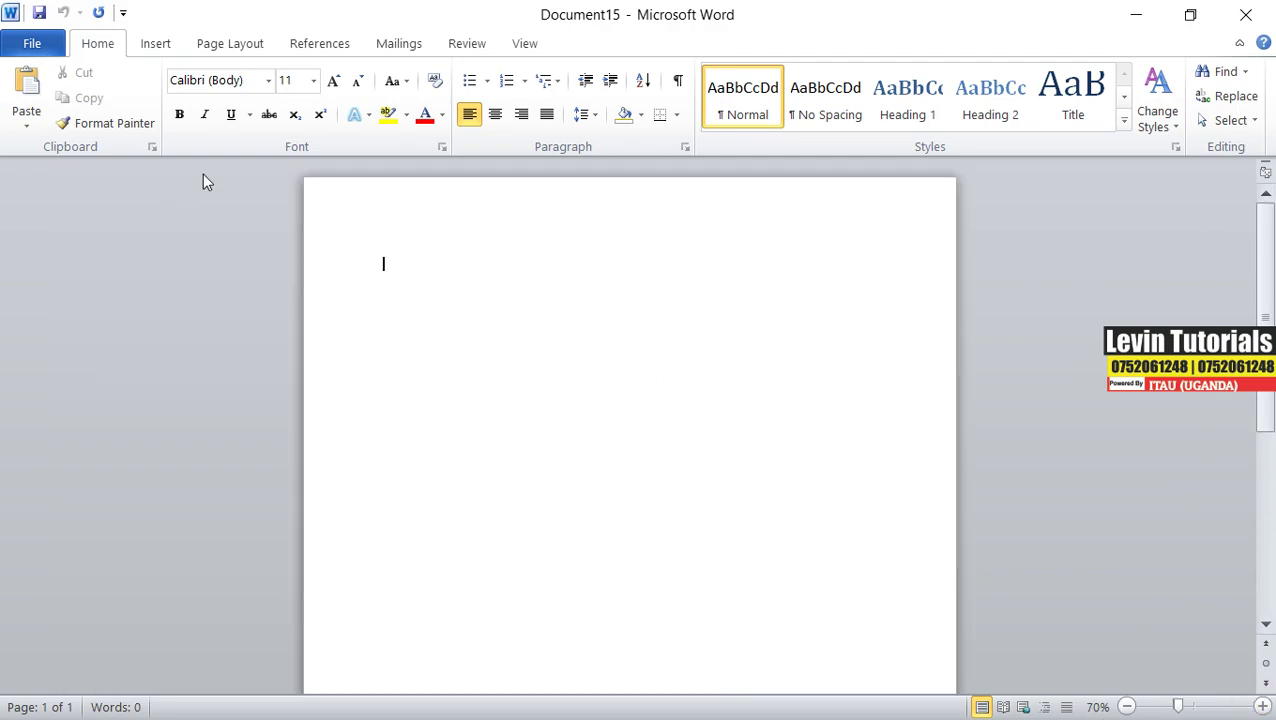
left_click(155, 45)
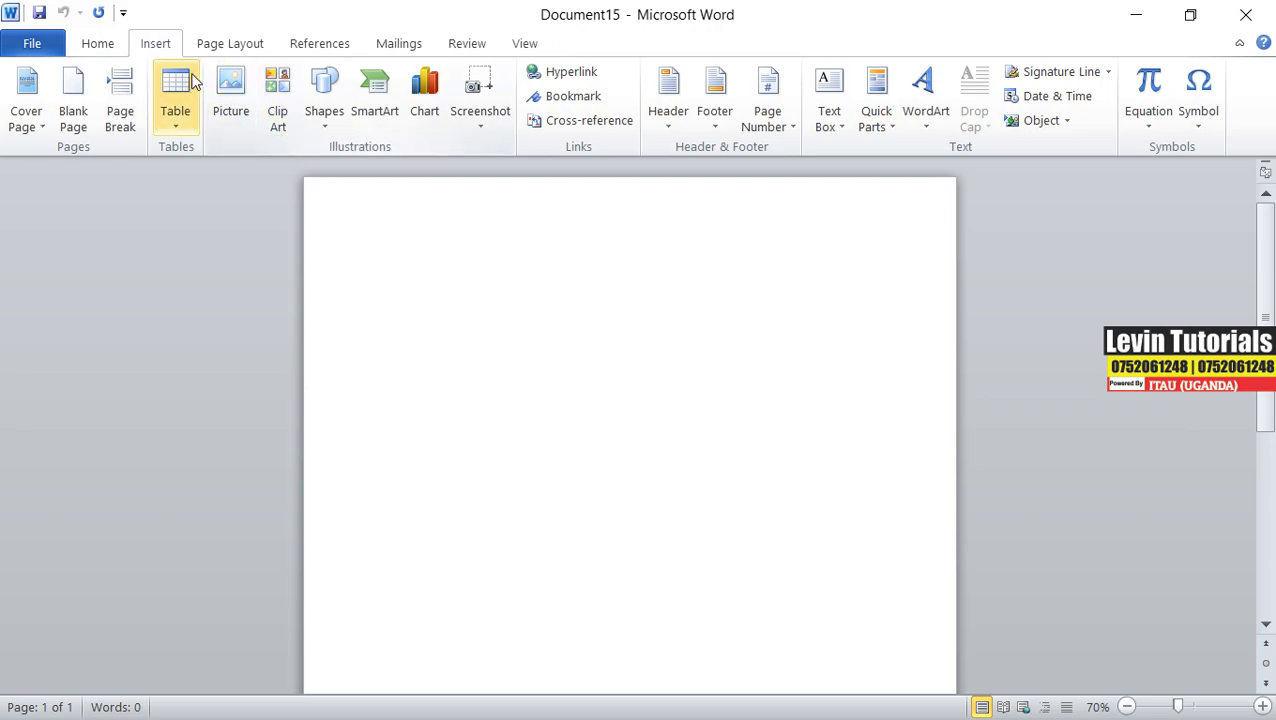
left_click(230, 45)
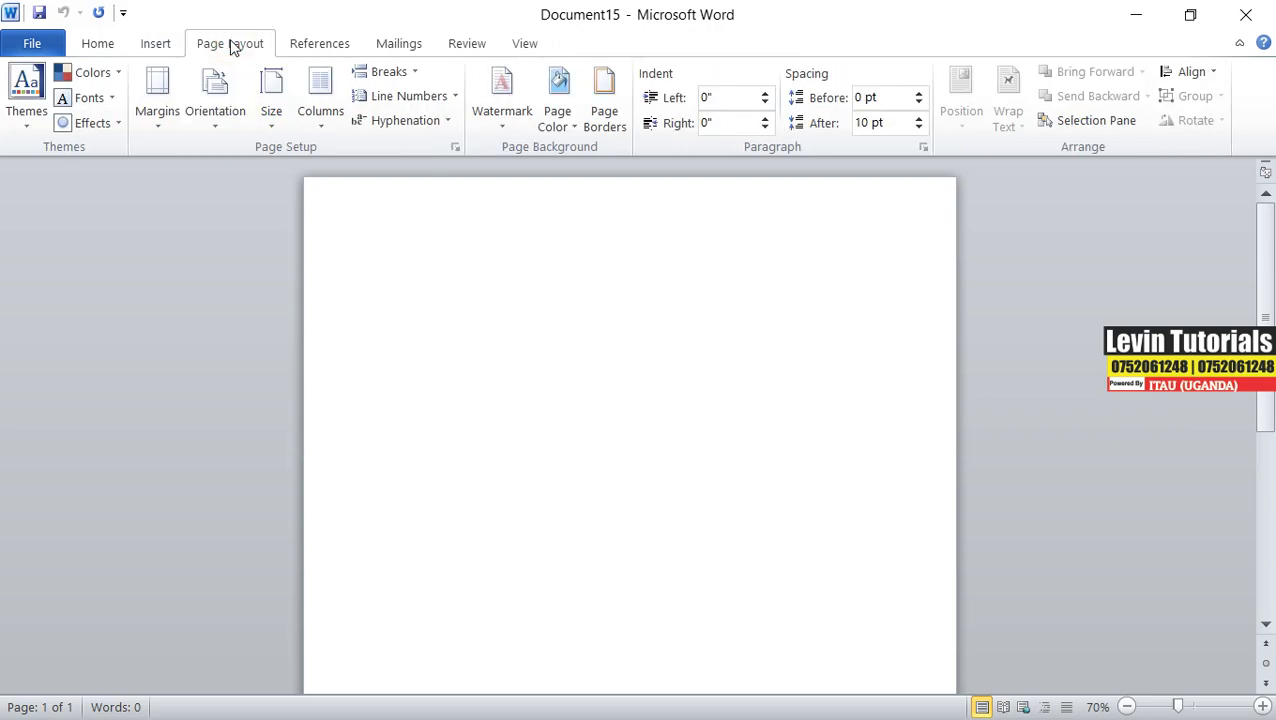
left_click(222, 46)
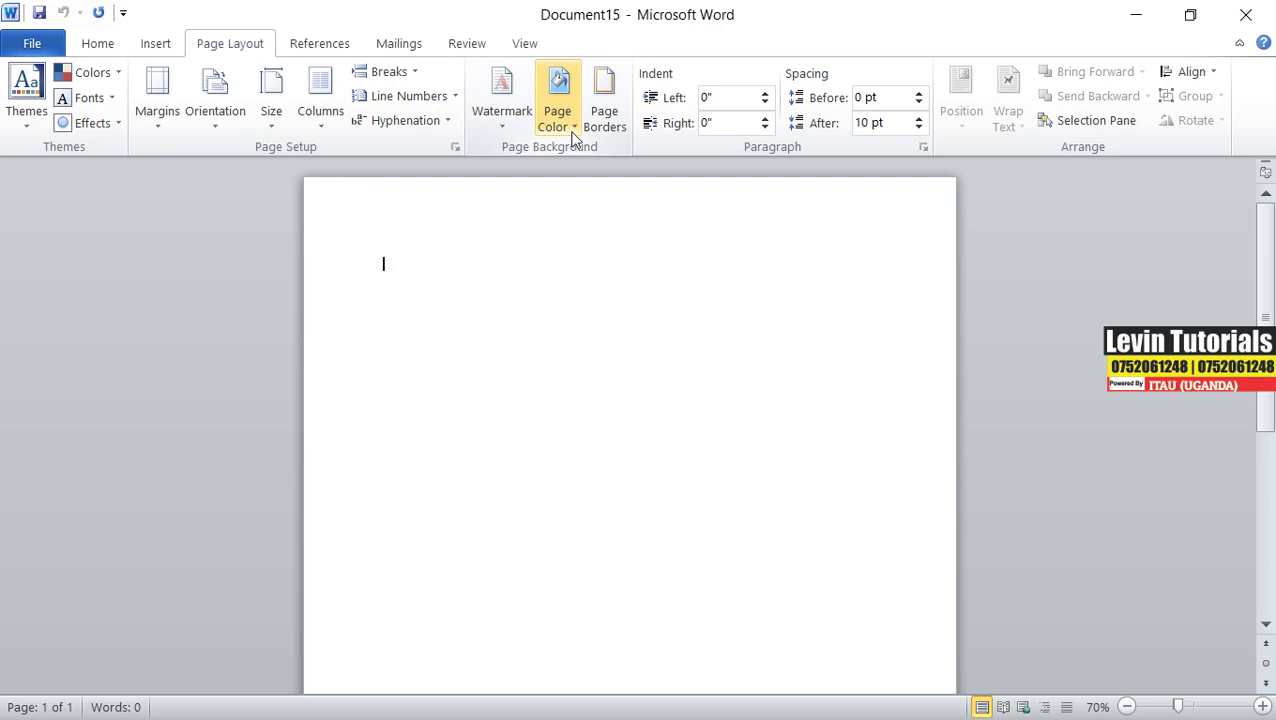
left_click(612, 128)
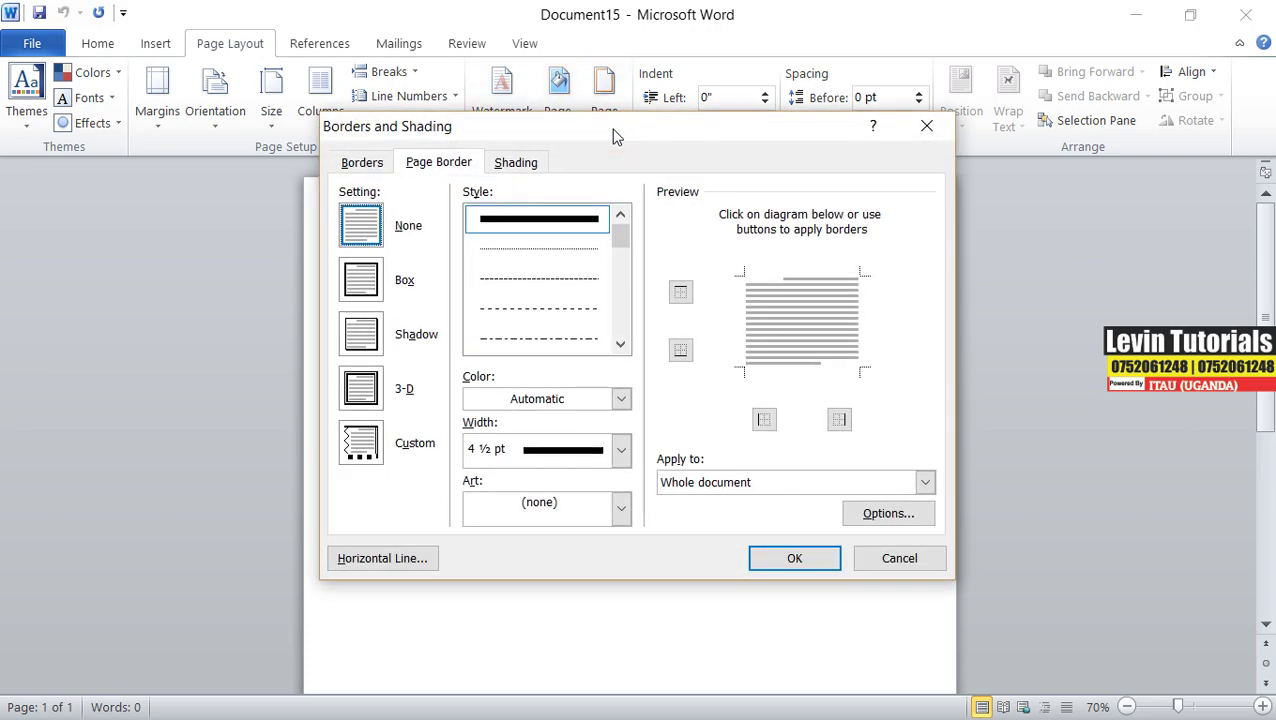
left_click_drag(614, 128, 640, 84)
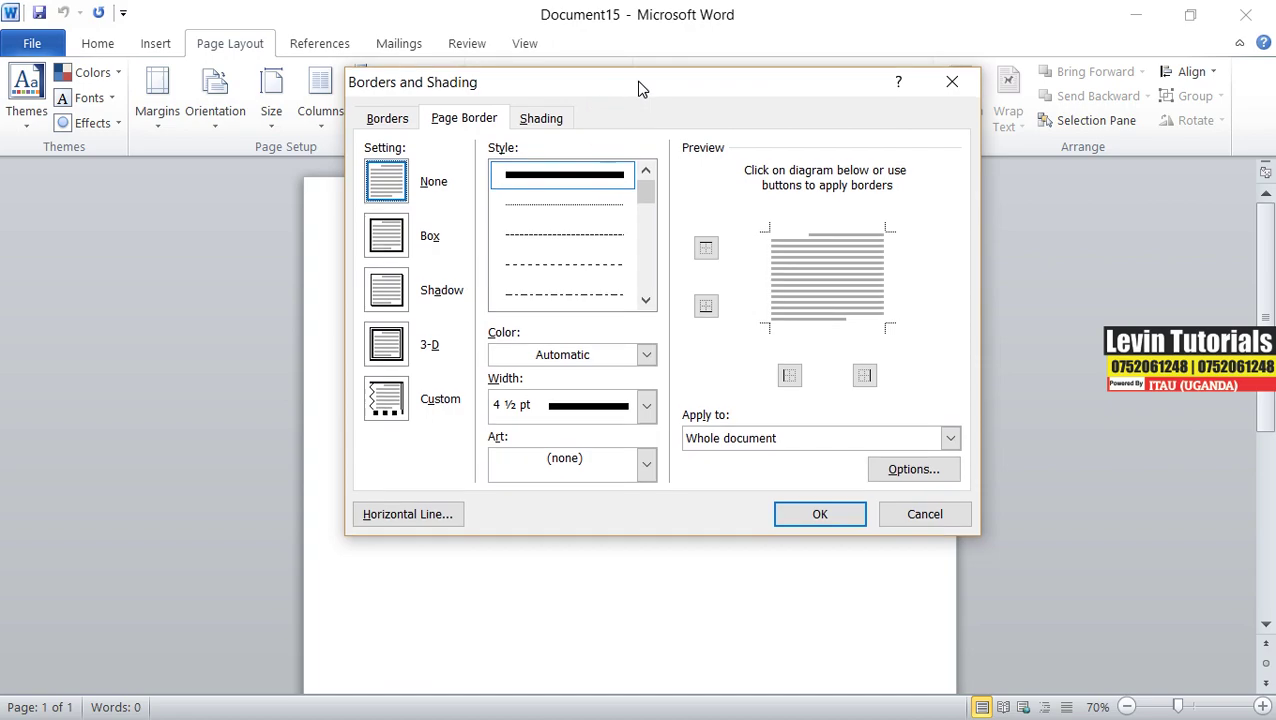
Compare the paragraph border, page border and shading settings in the Borders and Shading dialog
left_click(388, 121)
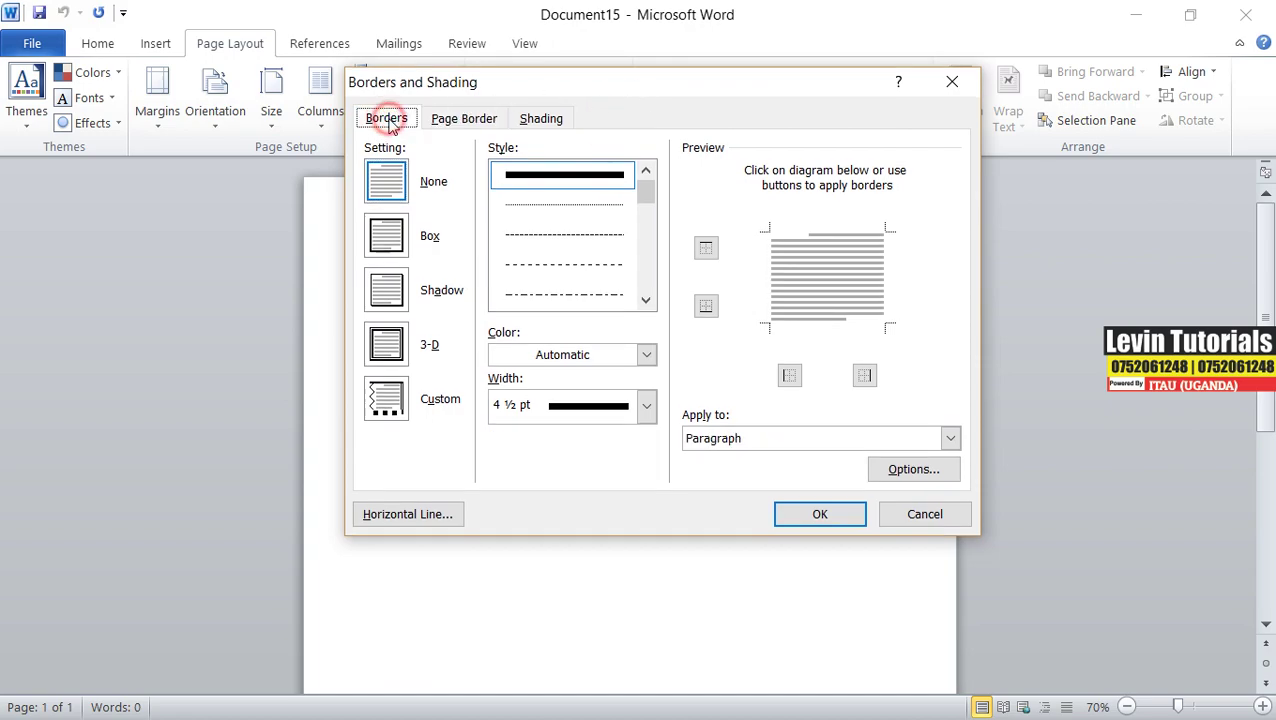
left_click(455, 121)
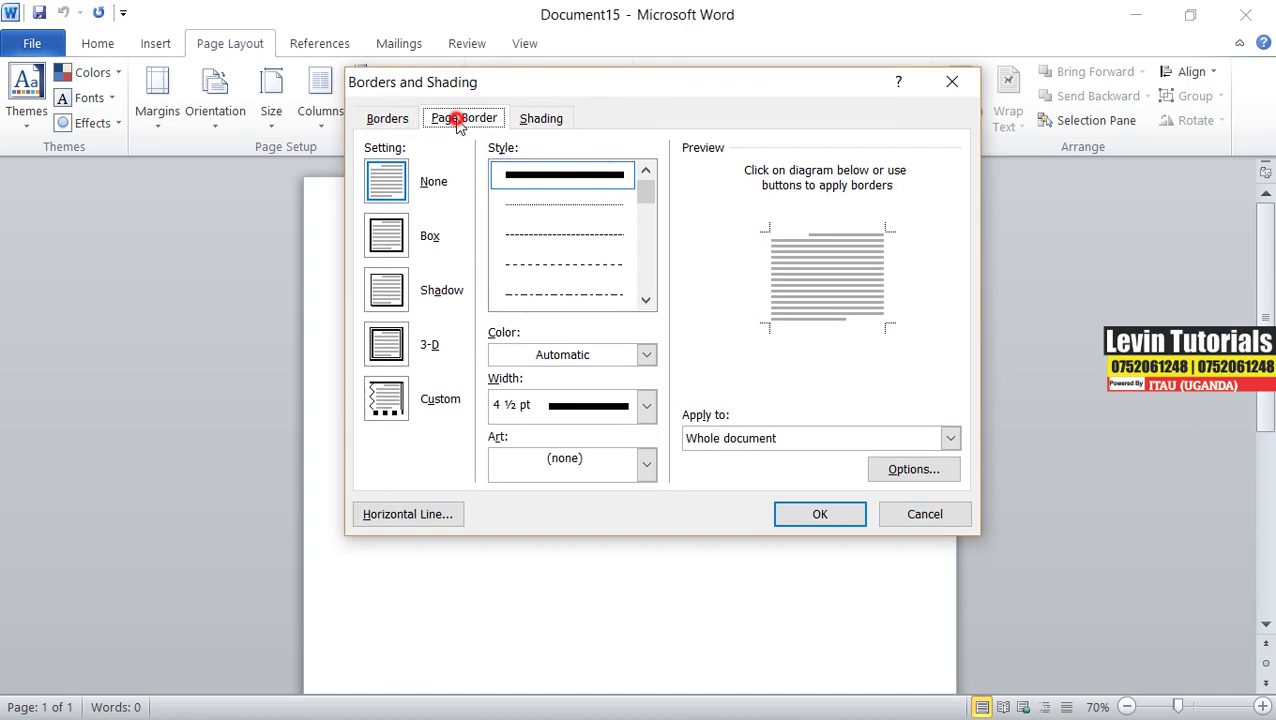
left_click(543, 120)
left_click(392, 120)
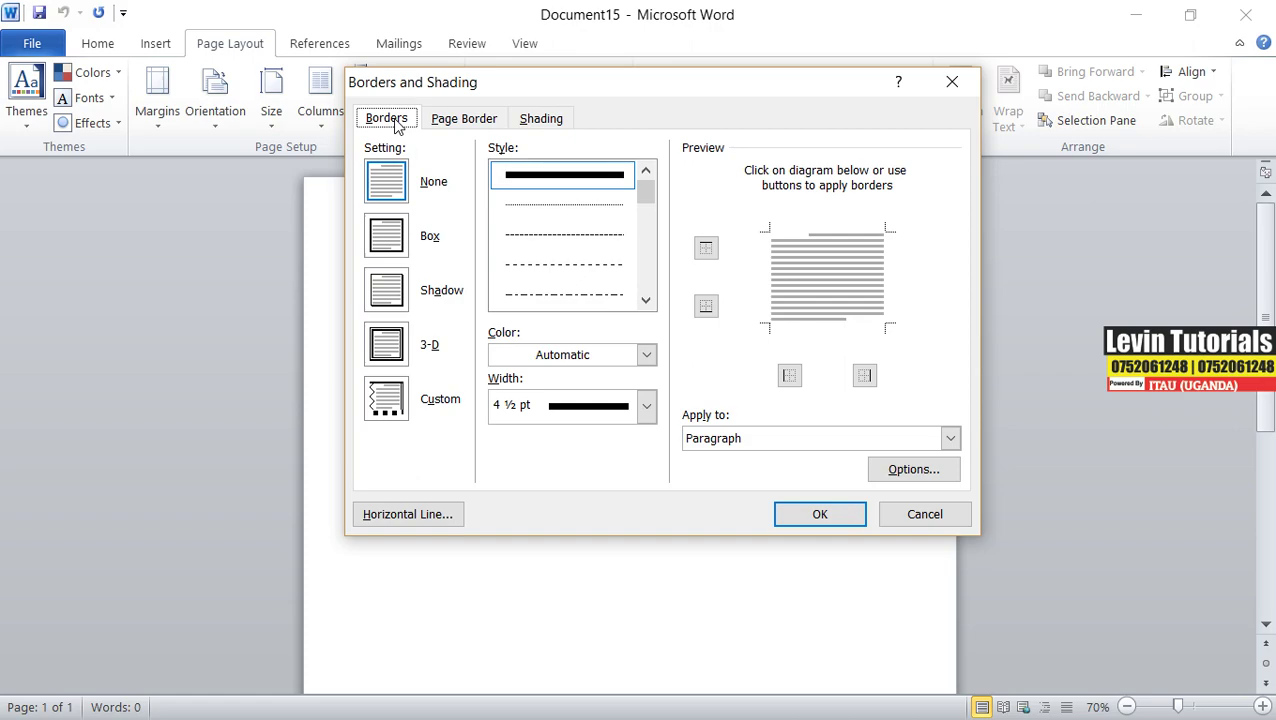
left_click(455, 122)
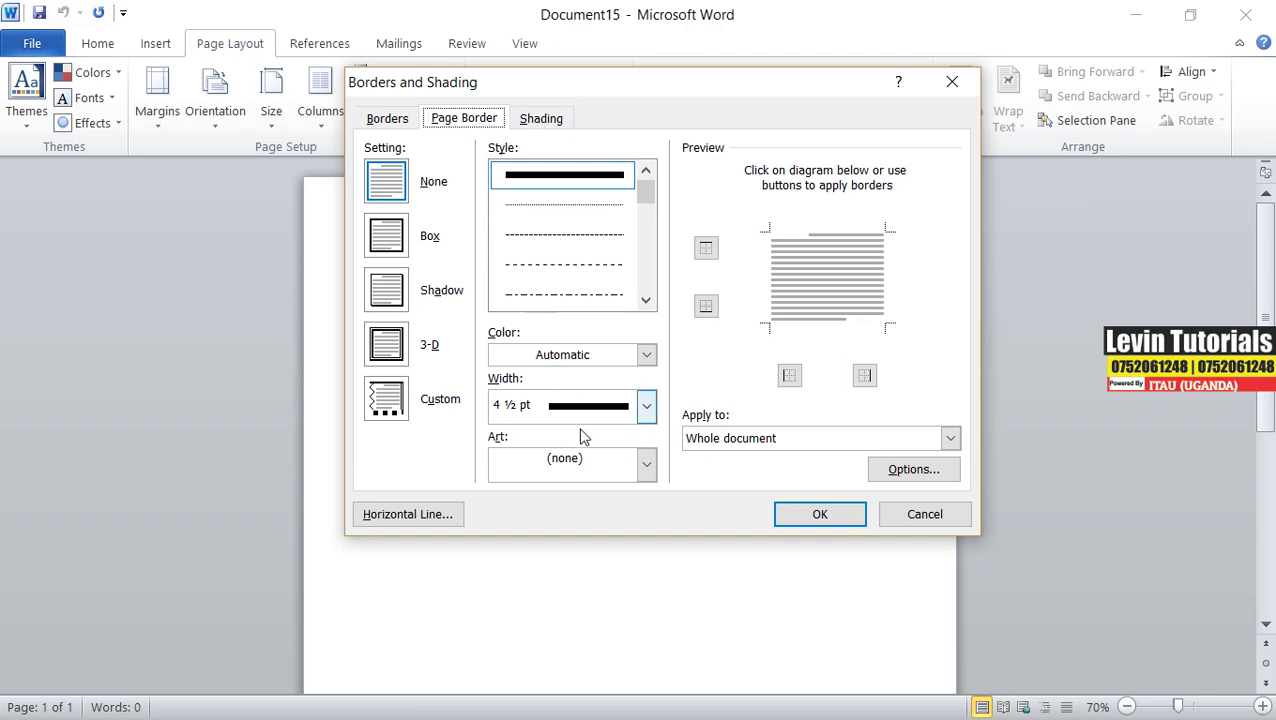
Preview the Shadow and 3-D page border settings, and set the page border to Box
left_click(385, 184)
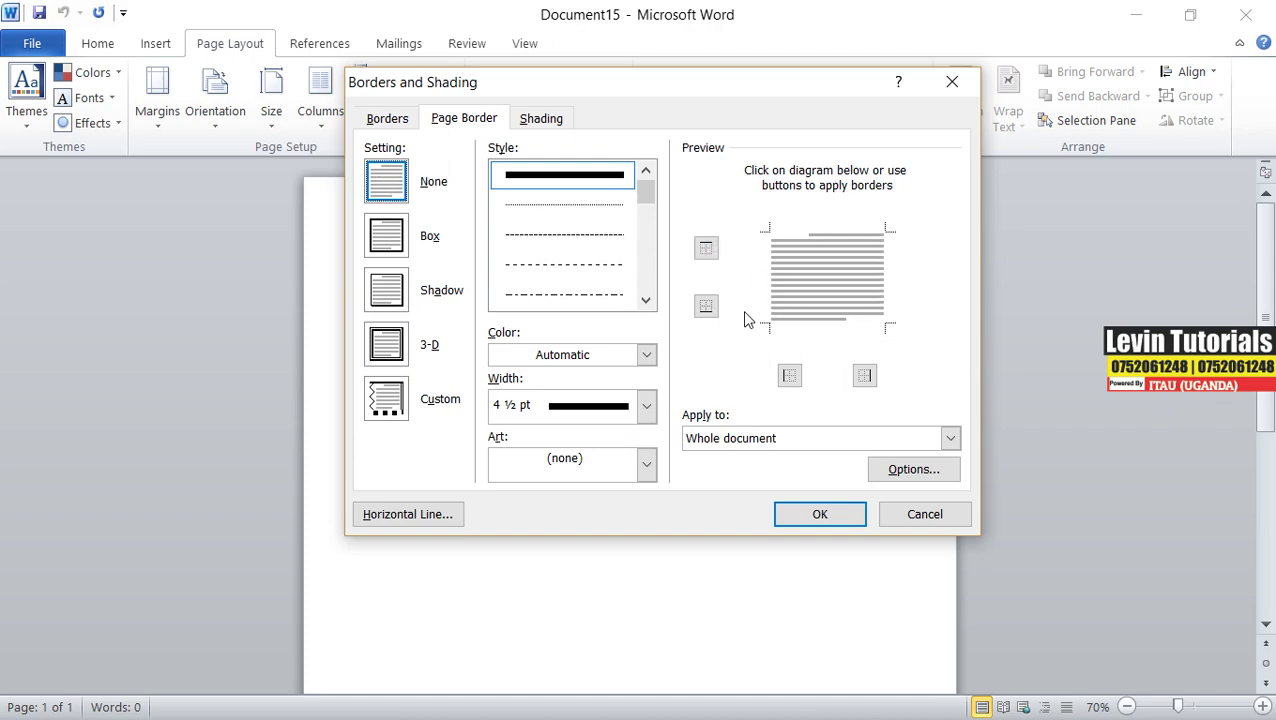
left_click(385, 292)
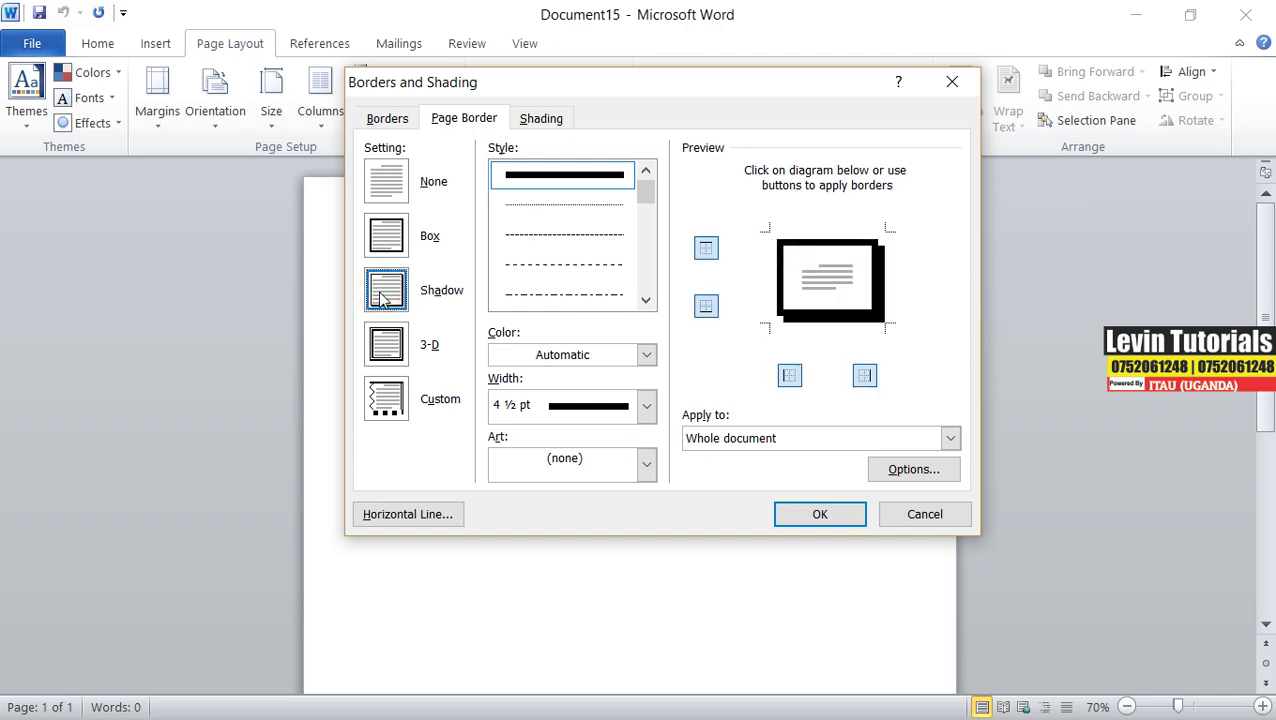
left_click(383, 216)
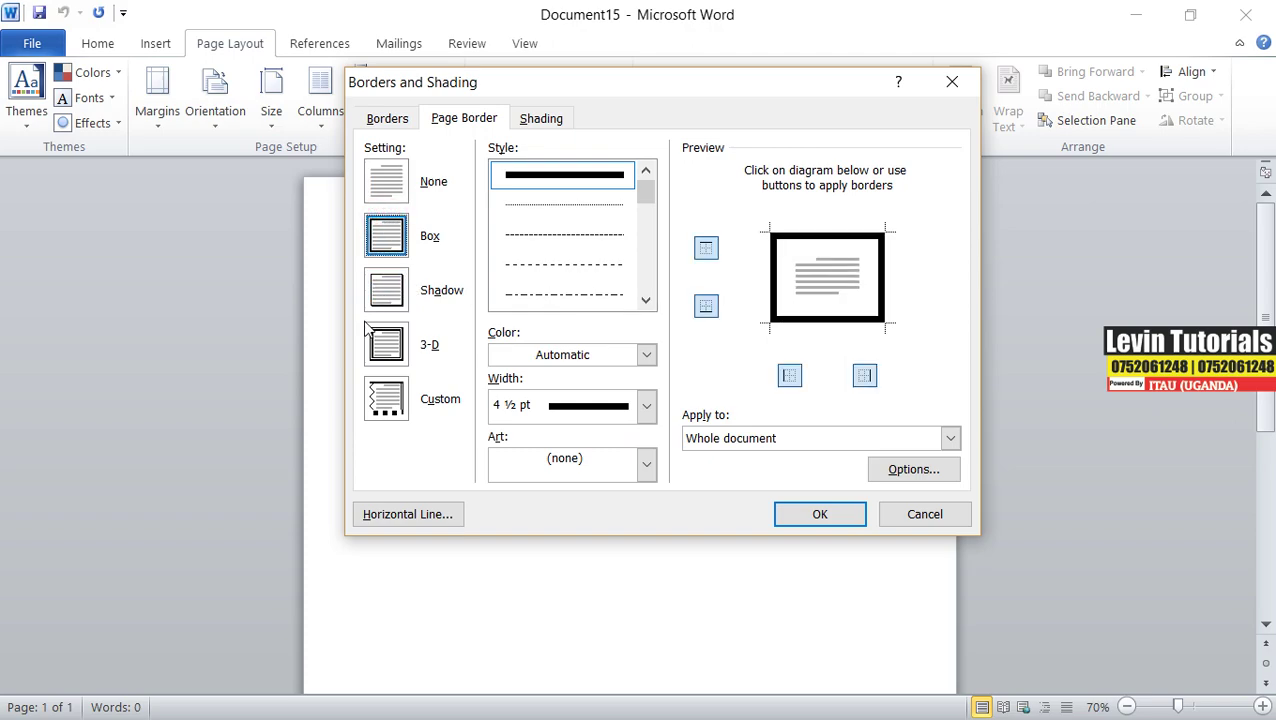
left_click(389, 365)
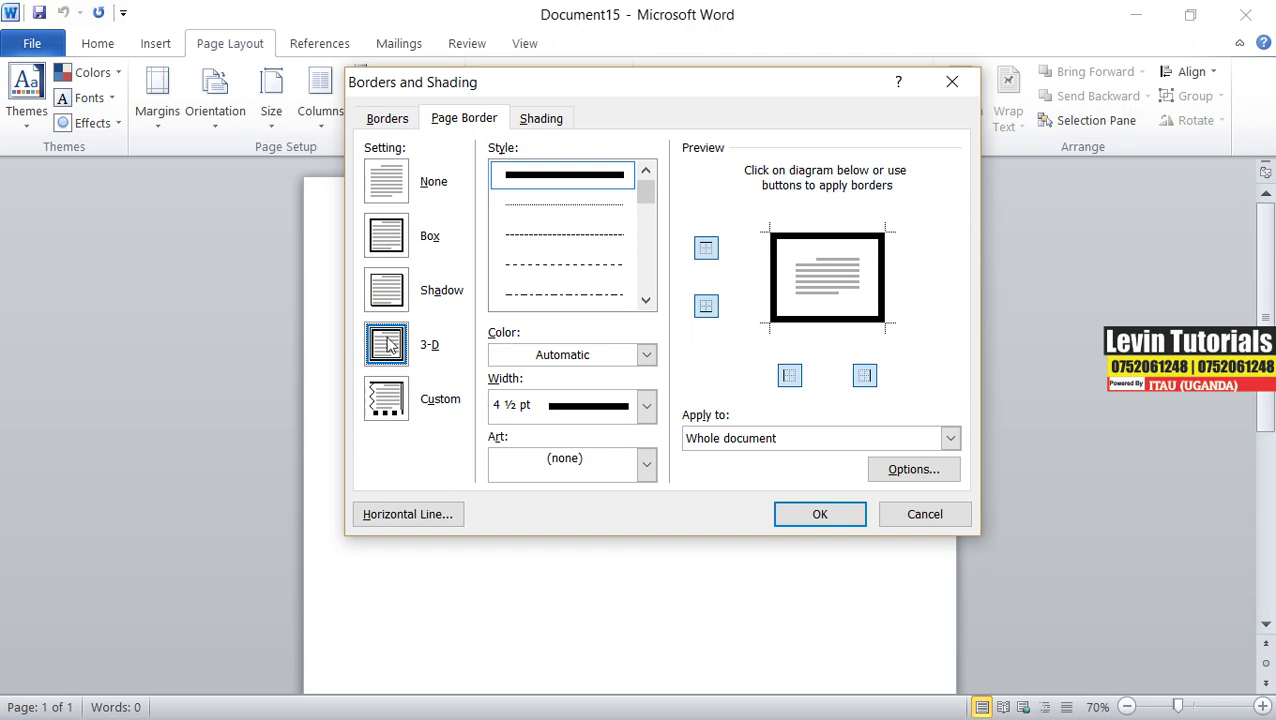
left_click(388, 235)
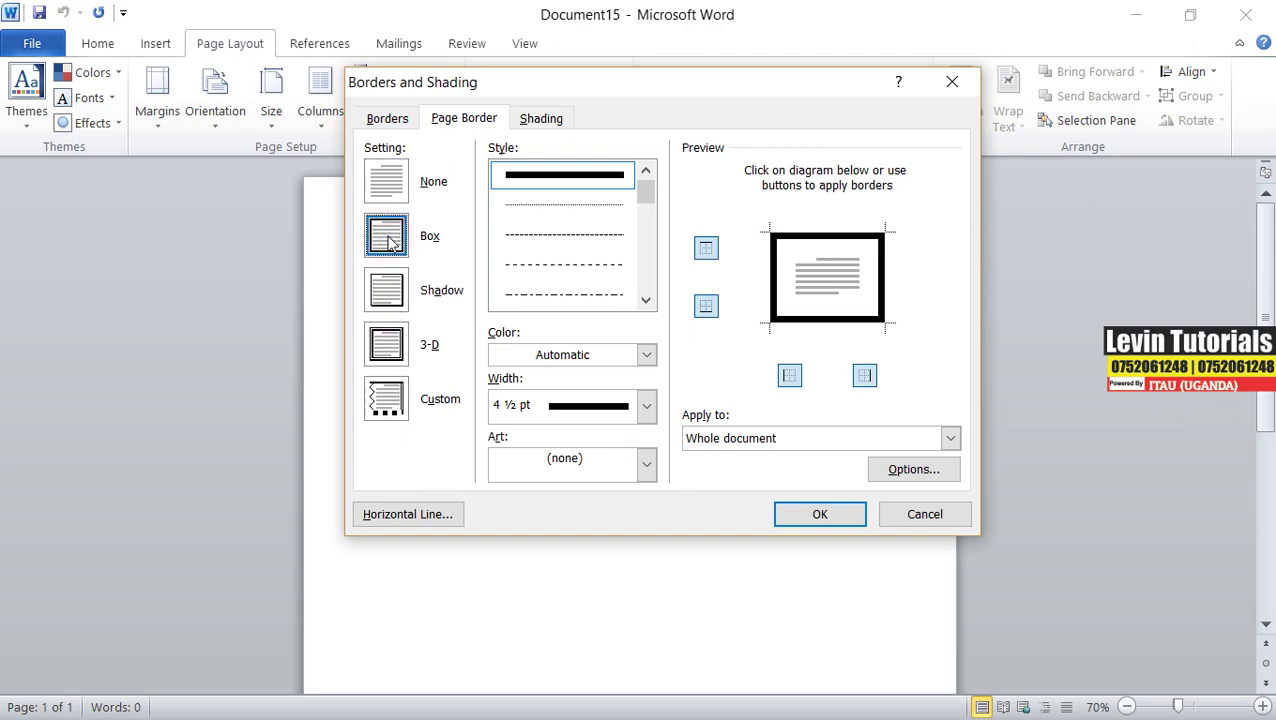
Try several page border line styles and choose the second shaded band below the diagonally striped line
left_click_drag(645, 193, 644, 236)
left_click(596, 207)
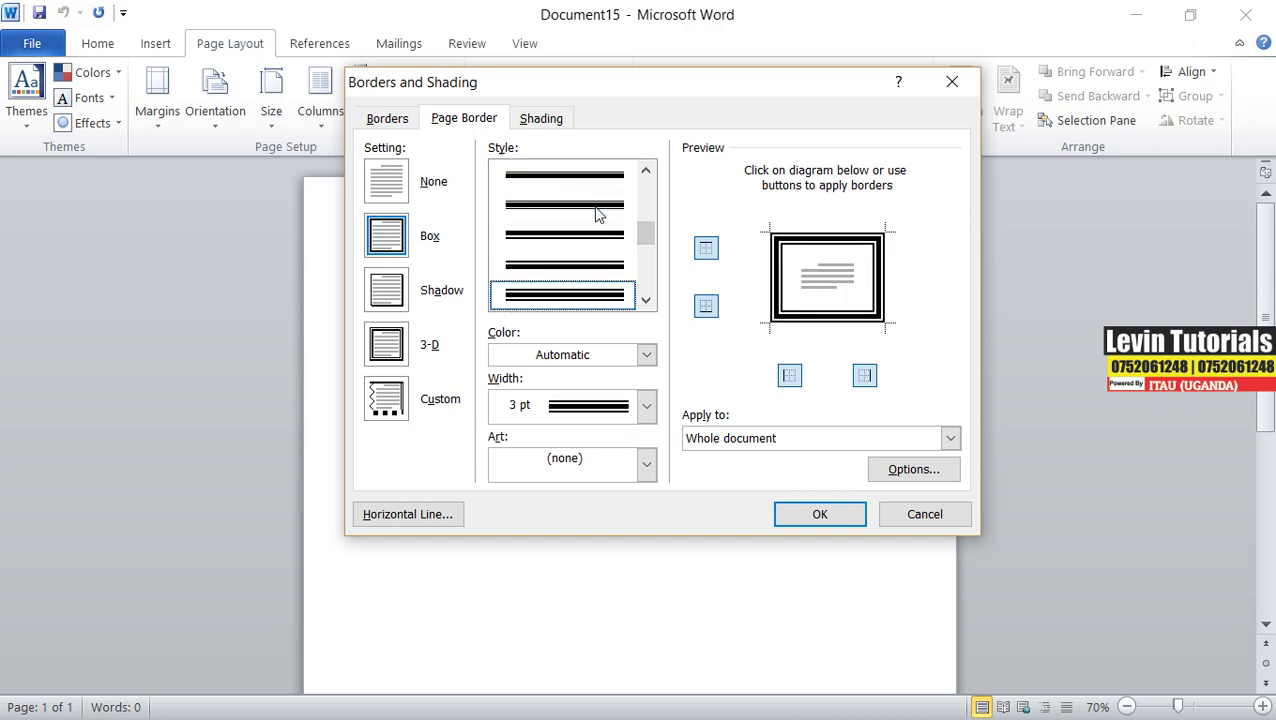
left_click_drag(645, 234, 645, 276)
left_click(593, 235)
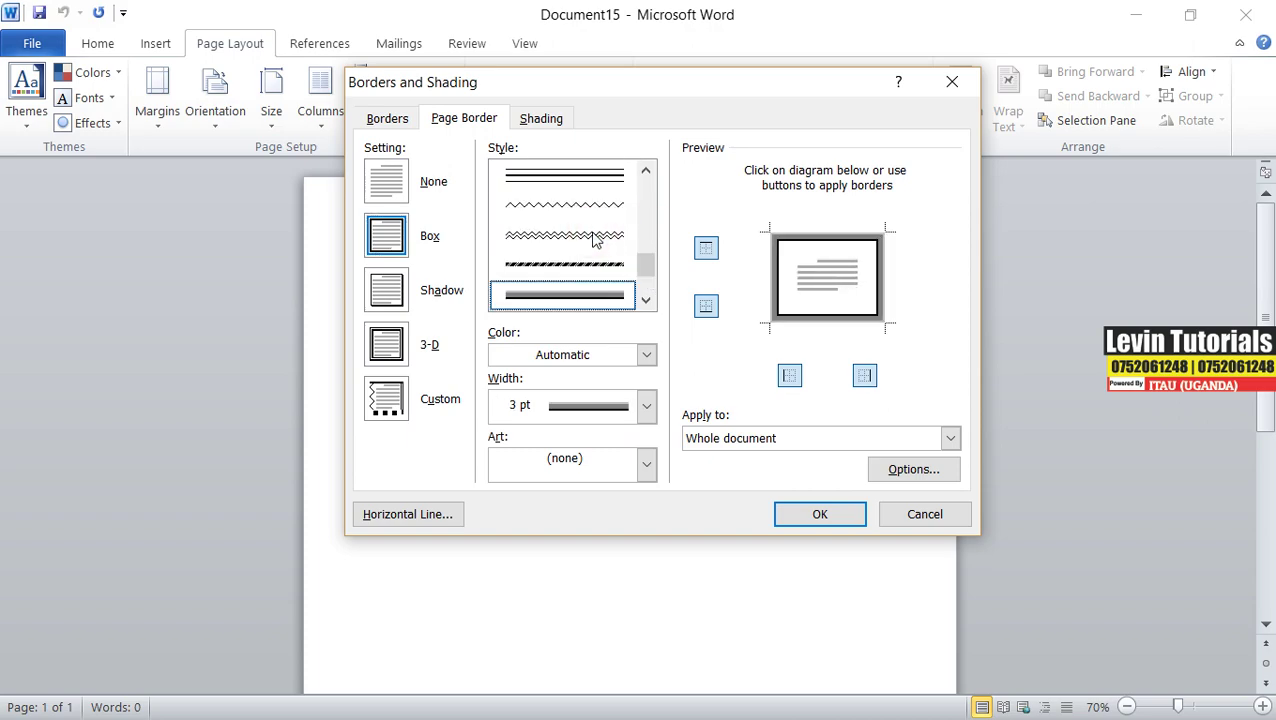
left_click(645, 300)
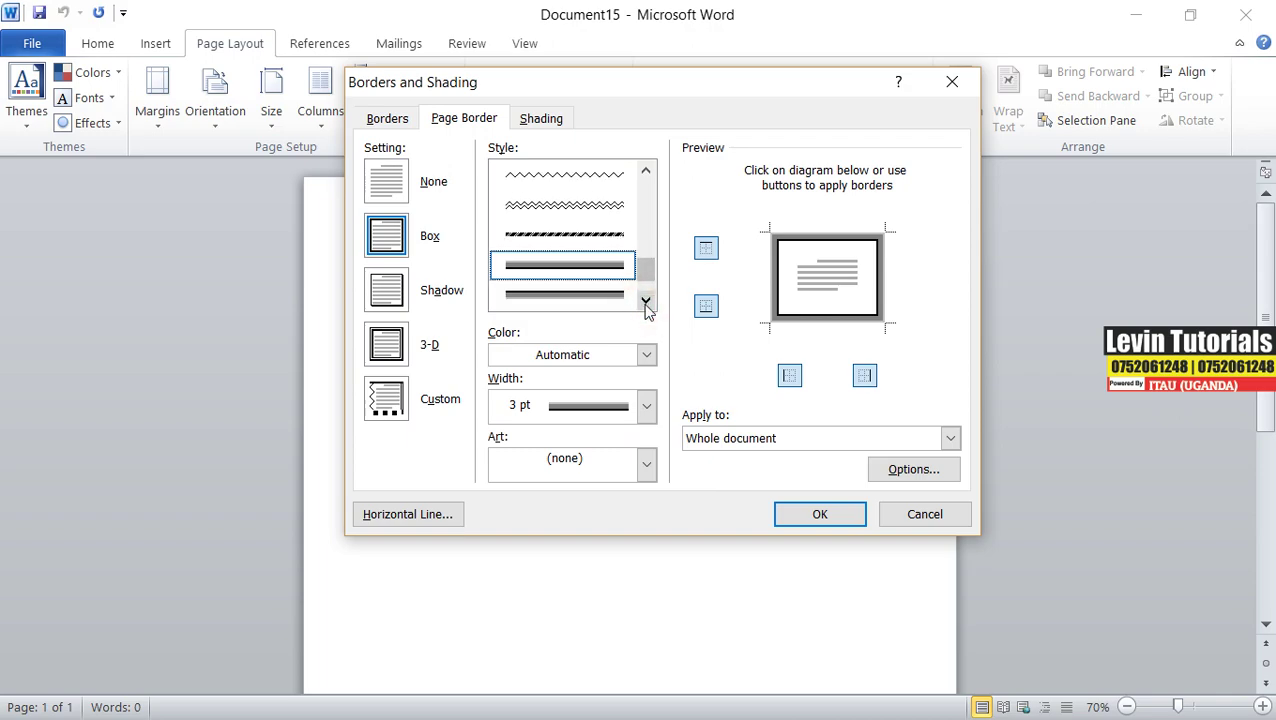
left_click(595, 295)
Set the page border colour to the darker blue theme shade and its width to 3 pt
left_click(646, 354)
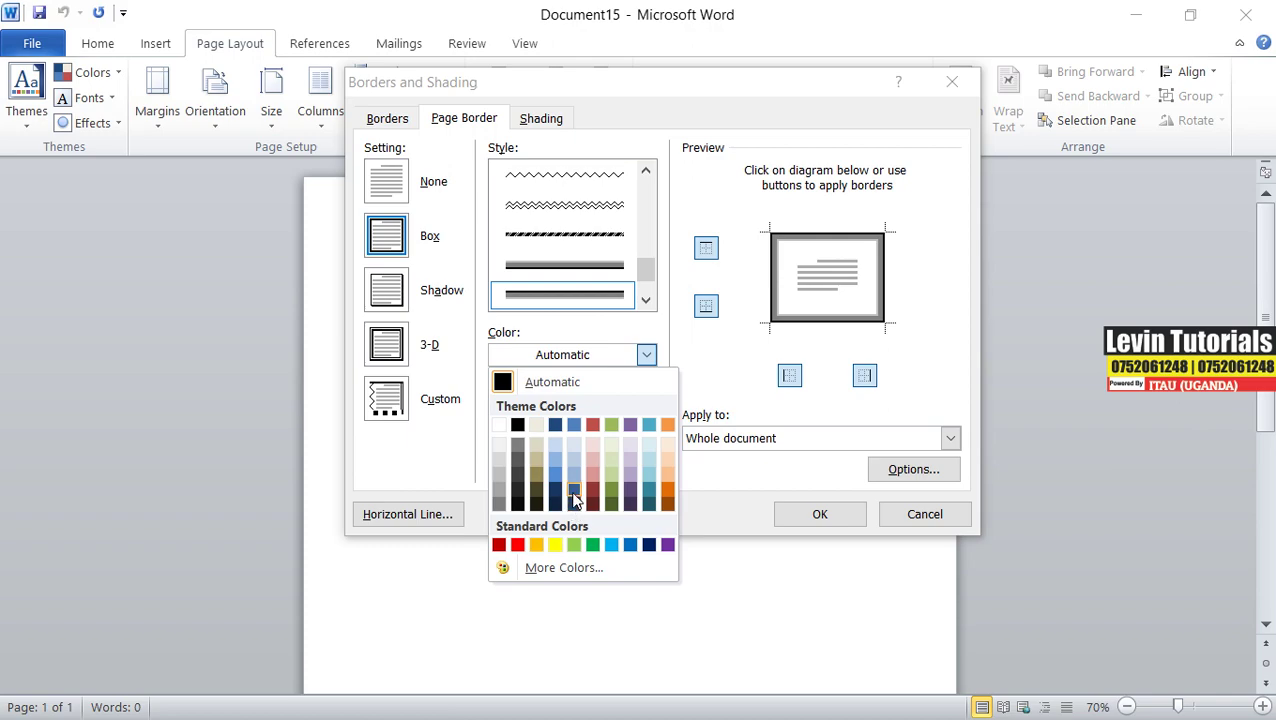
left_click(573, 490)
left_click(647, 407)
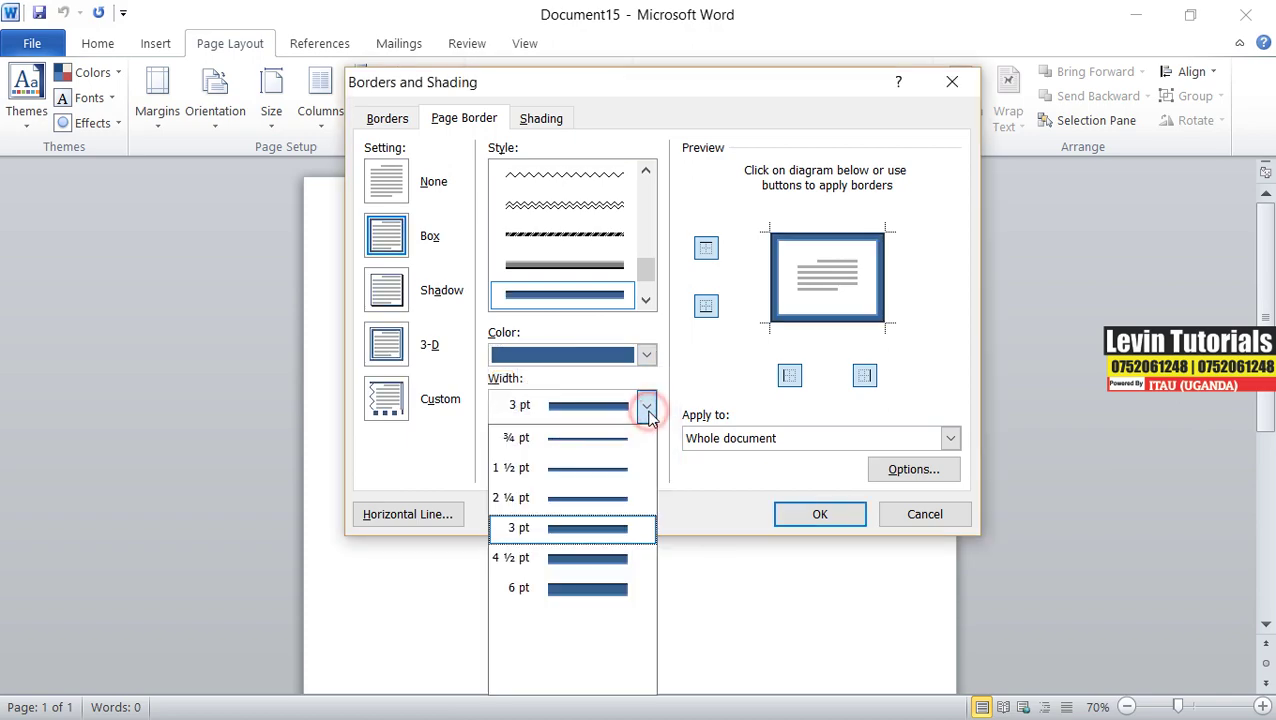
left_click(607, 570)
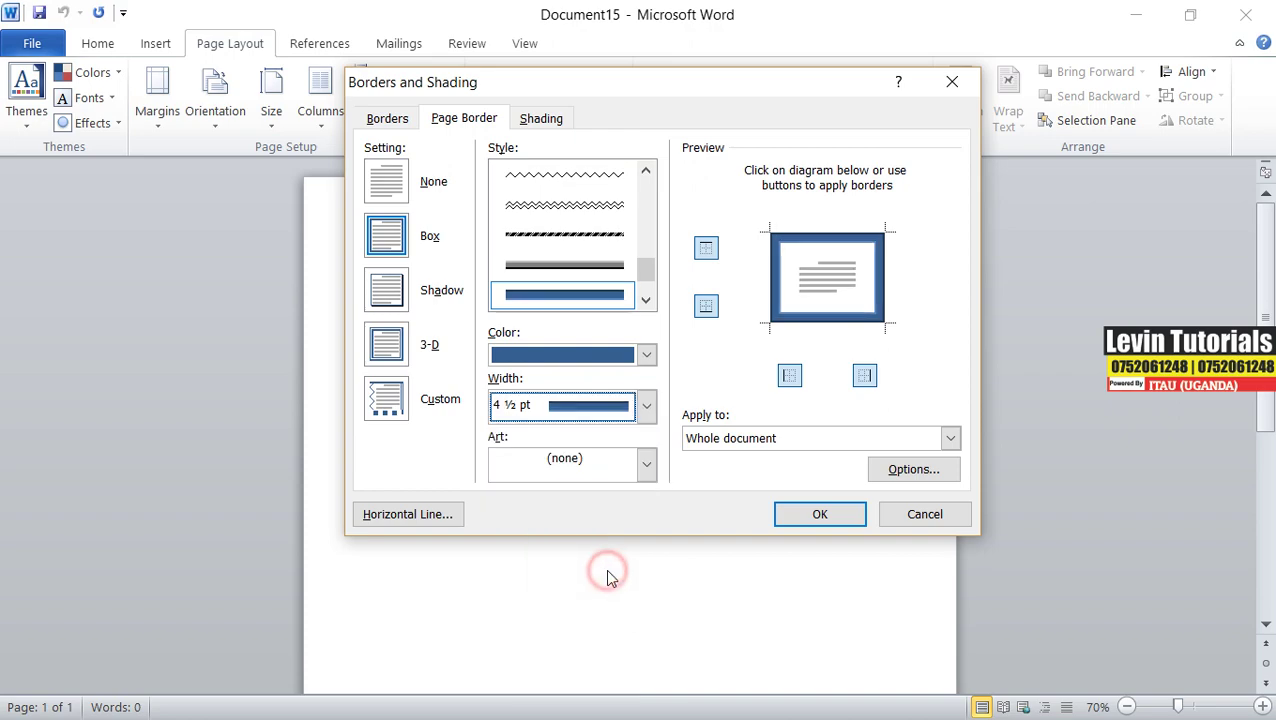
left_click(646, 406)
left_click(588, 521)
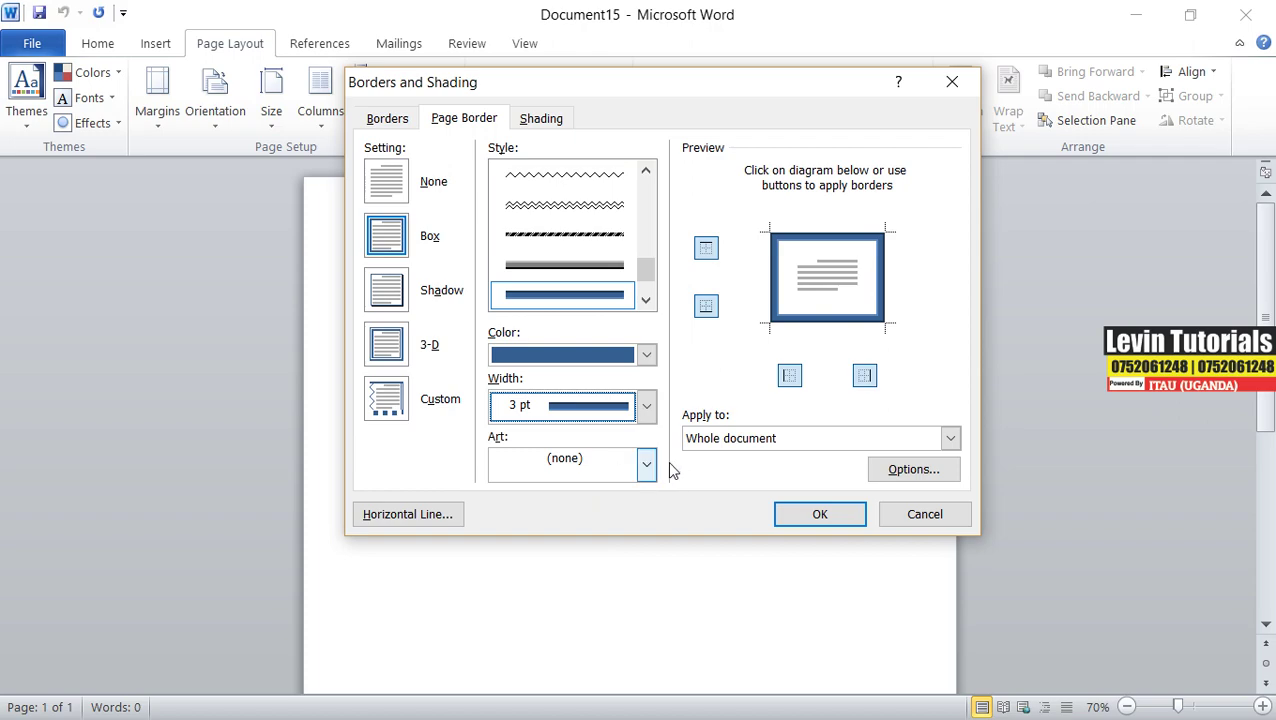
Apply the blue box page border to "This section - First page only"
left_click(946, 440)
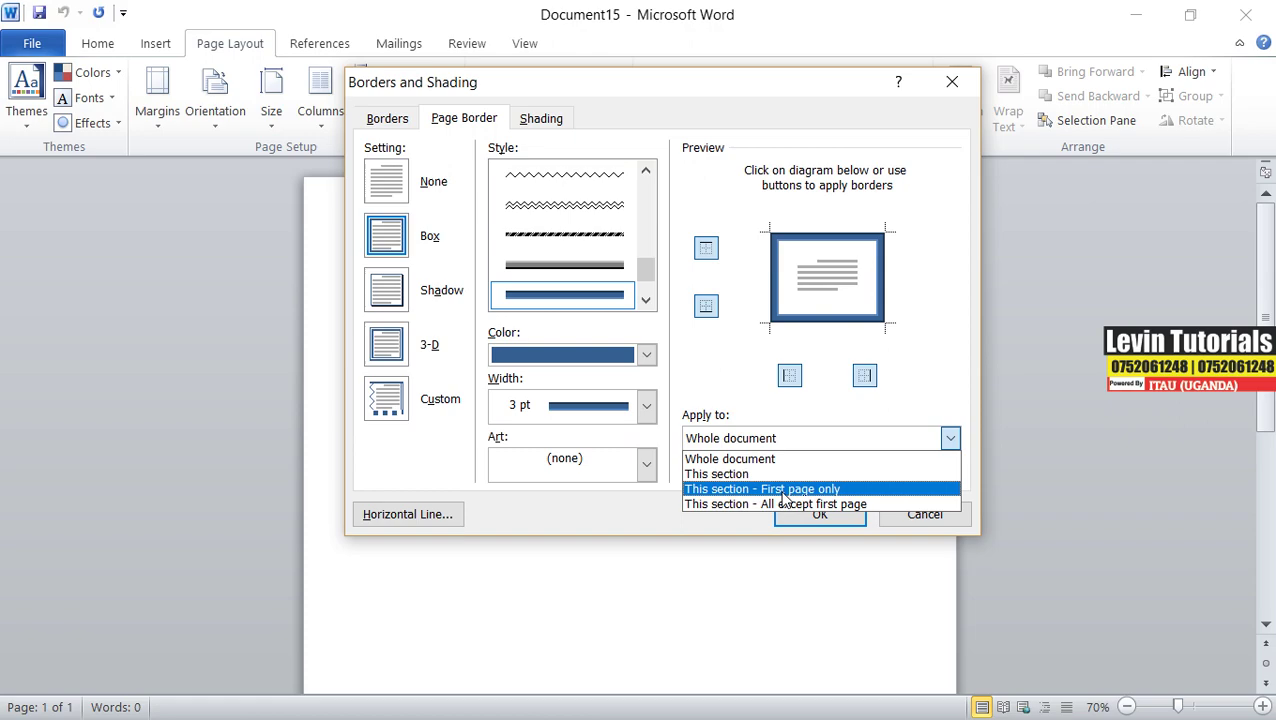
left_click(728, 490)
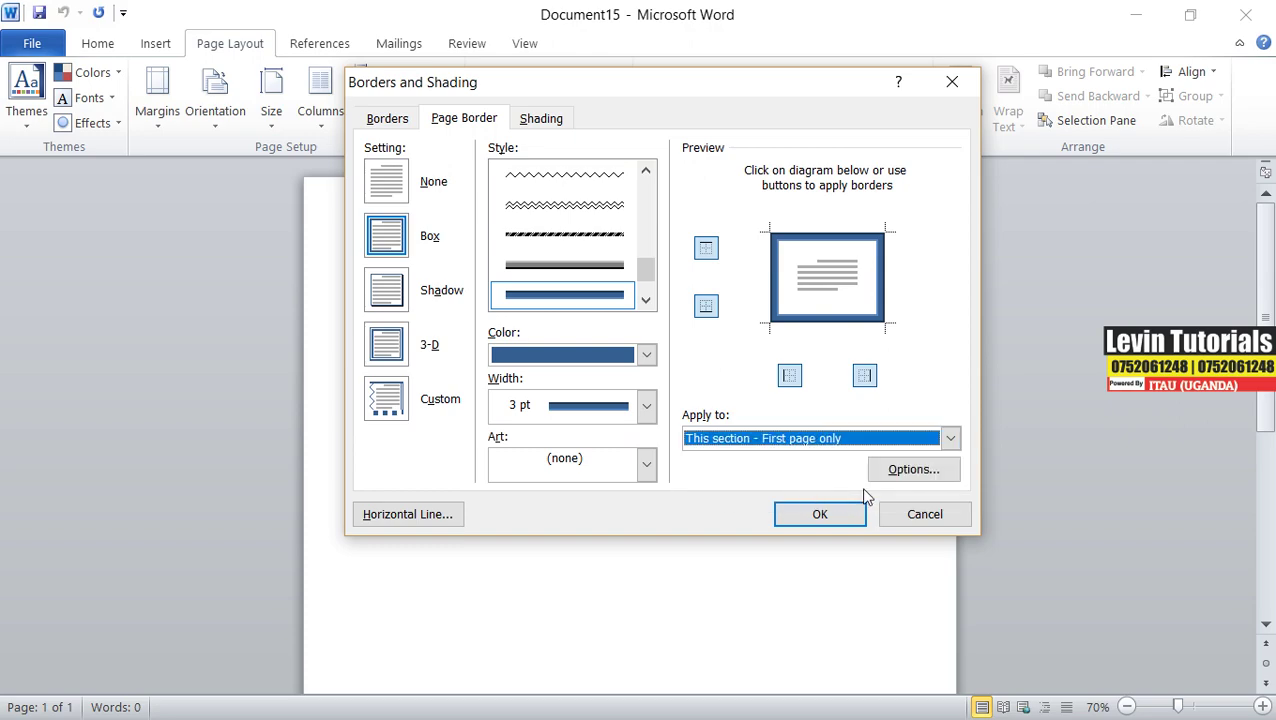
left_click(826, 516)
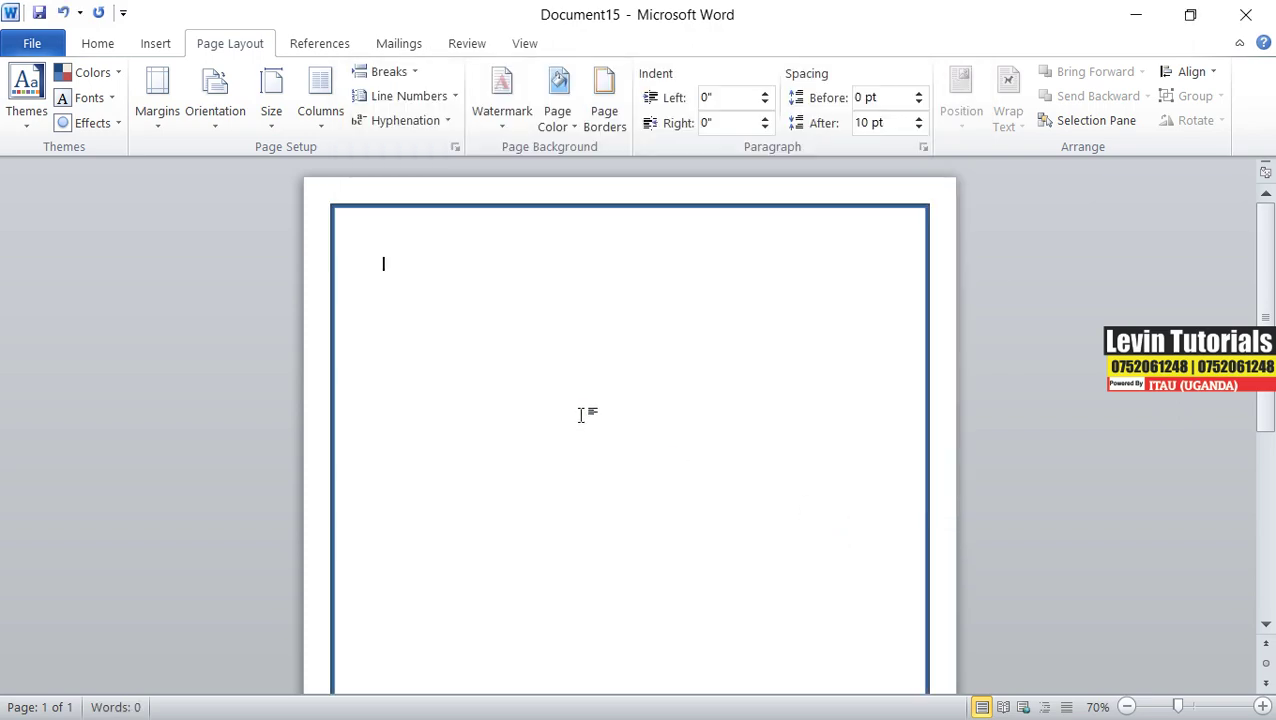
scroll(580, 415, "down", 5)
scroll(583, 414, "up", 5)
Insert two page breaks after the bordered first page
left_click(160, 43)
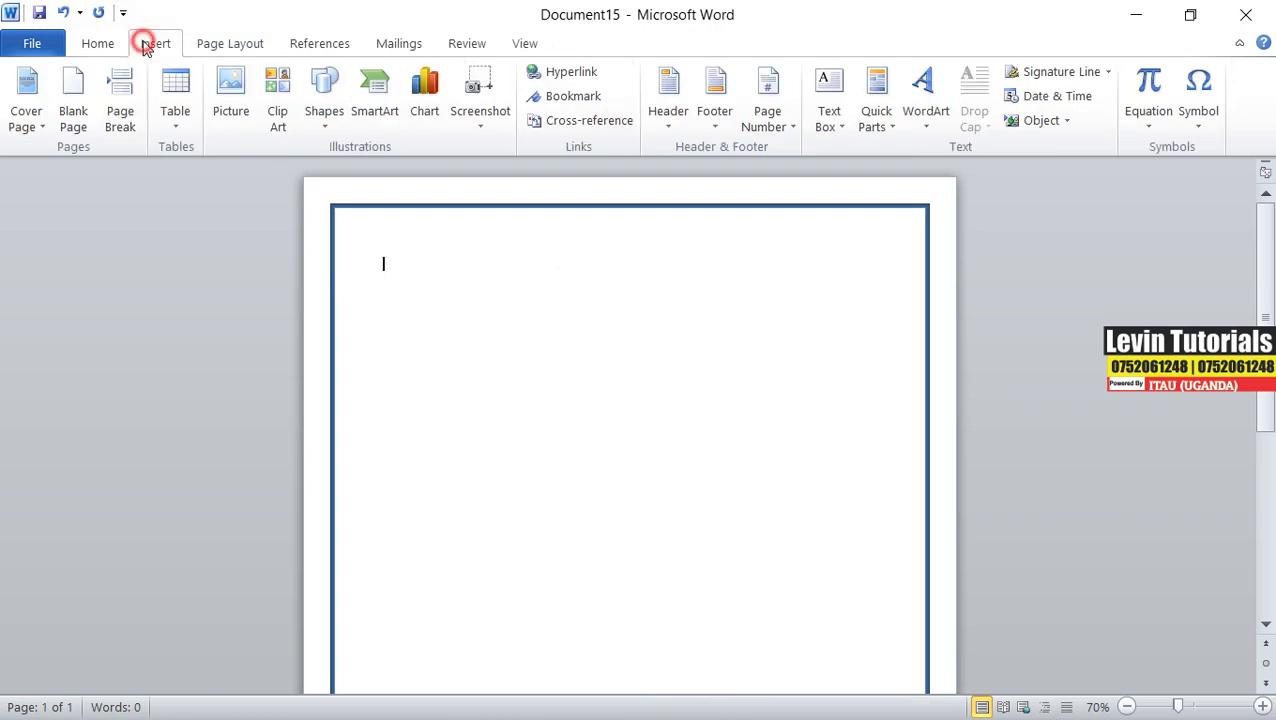
left_click(117, 120)
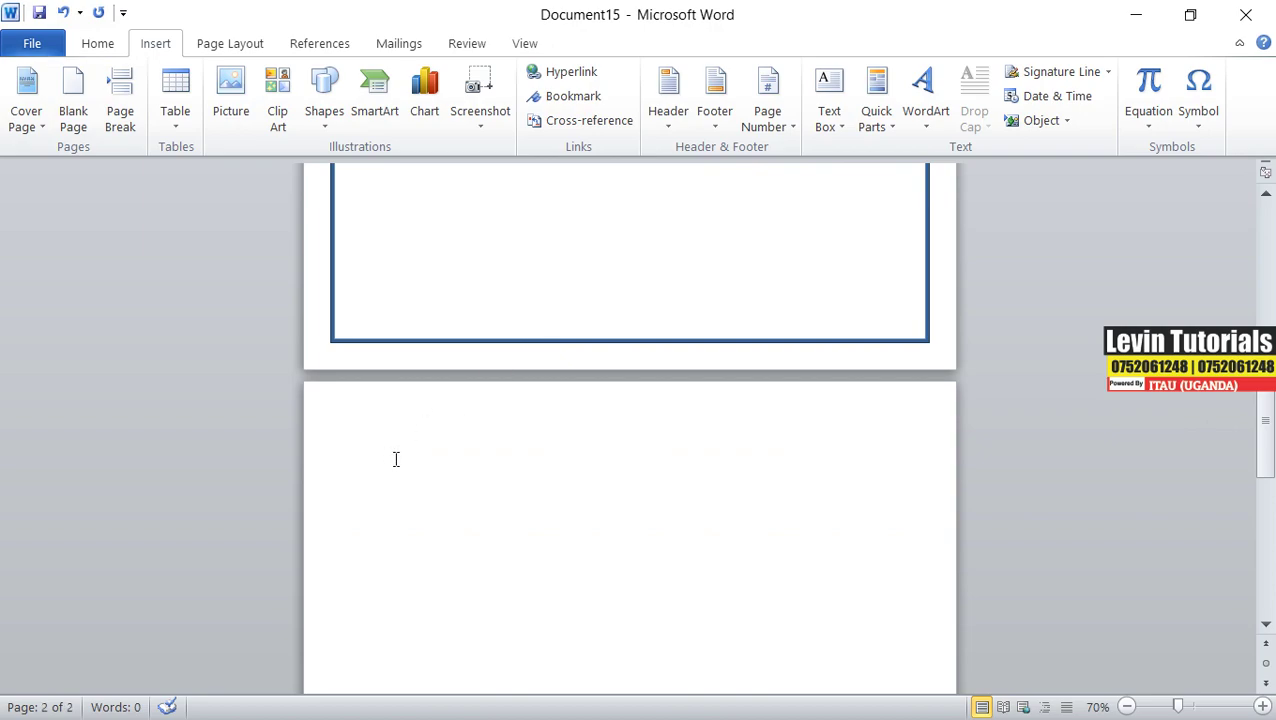
left_click(120, 110)
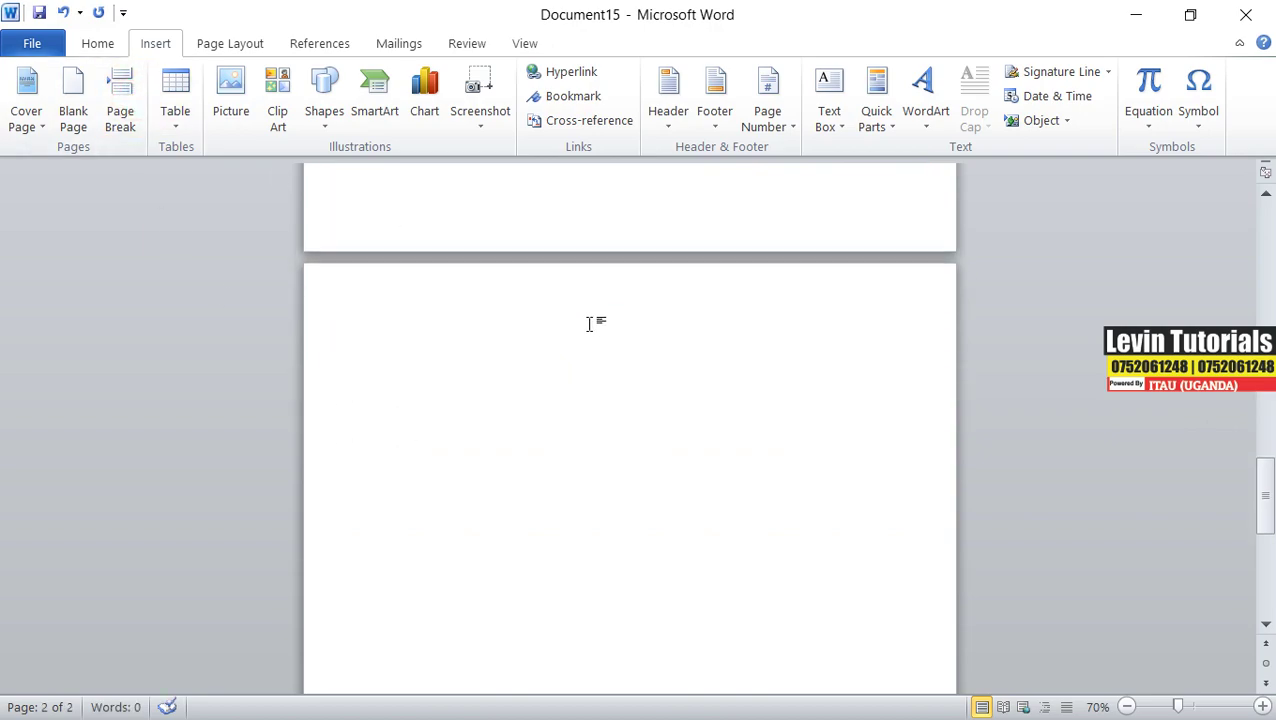
From the second page, apply a darker green 3 pt box page border to "This section"
scroll(587, 320, "up", 12)
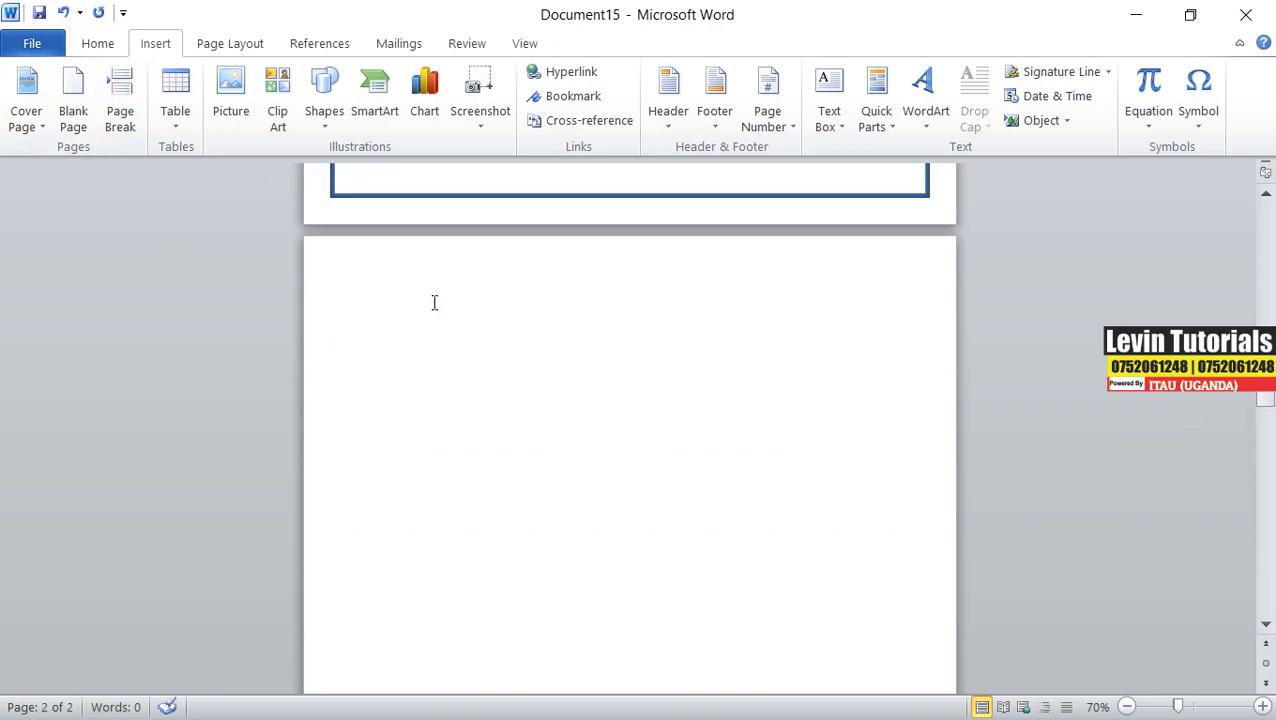
left_click(370, 313)
left_click(365, 319)
left_click(411, 328)
left_click(230, 44)
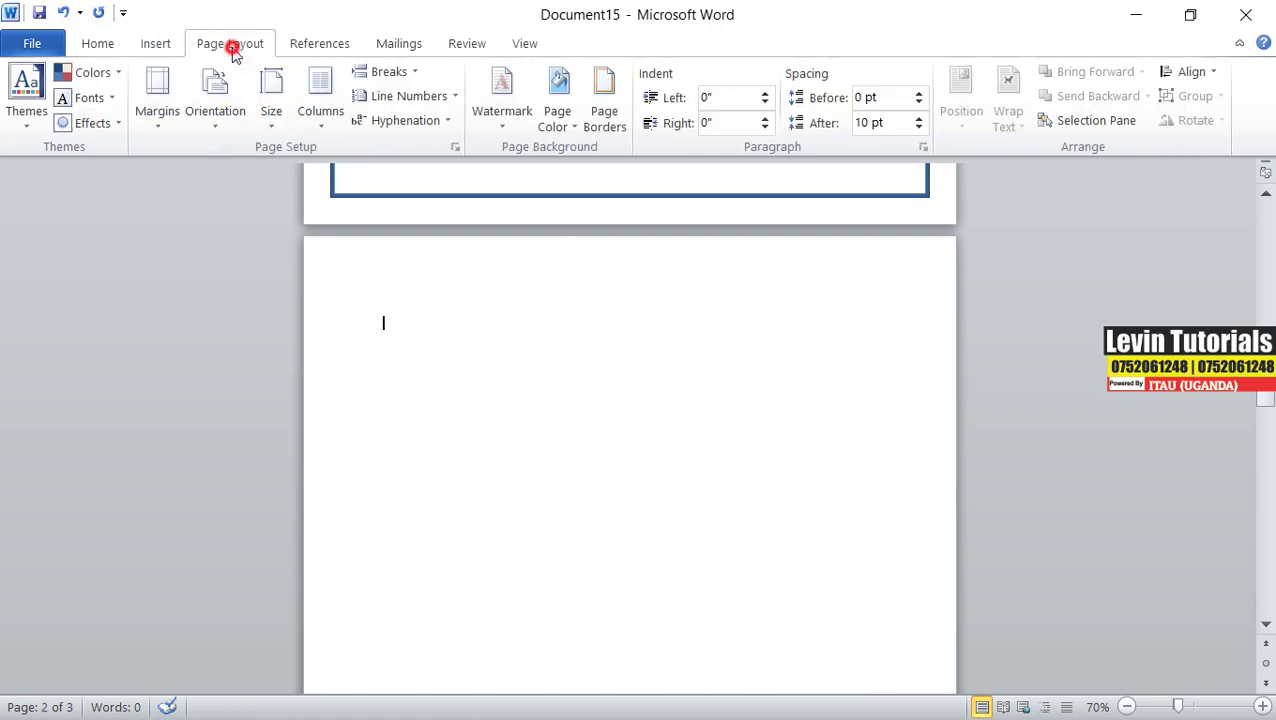
left_click(605, 118)
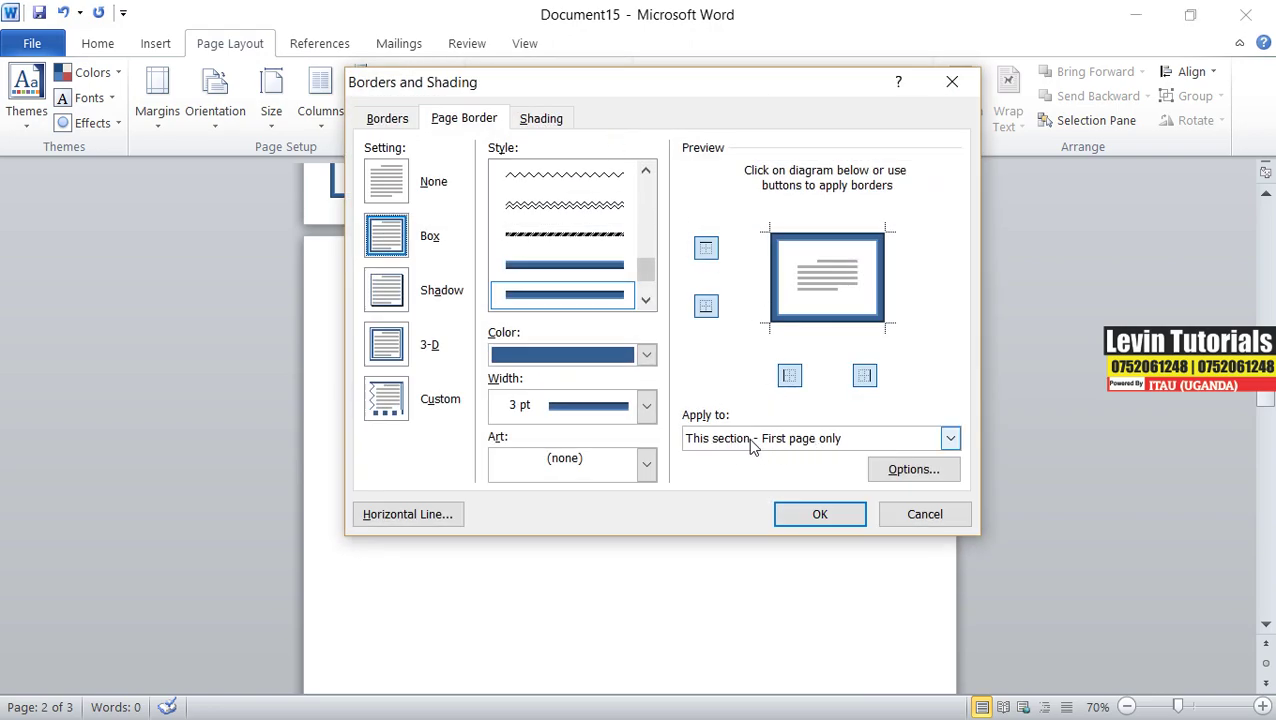
left_click(646, 354)
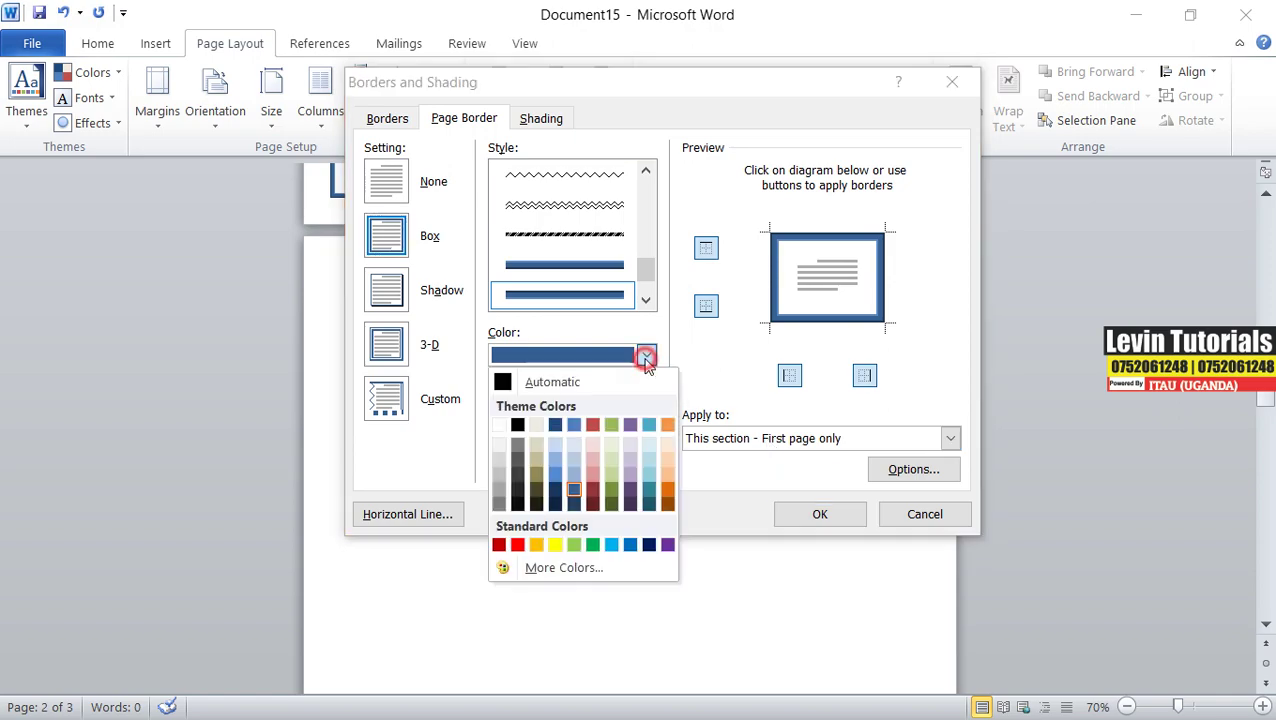
left_click(611, 489)
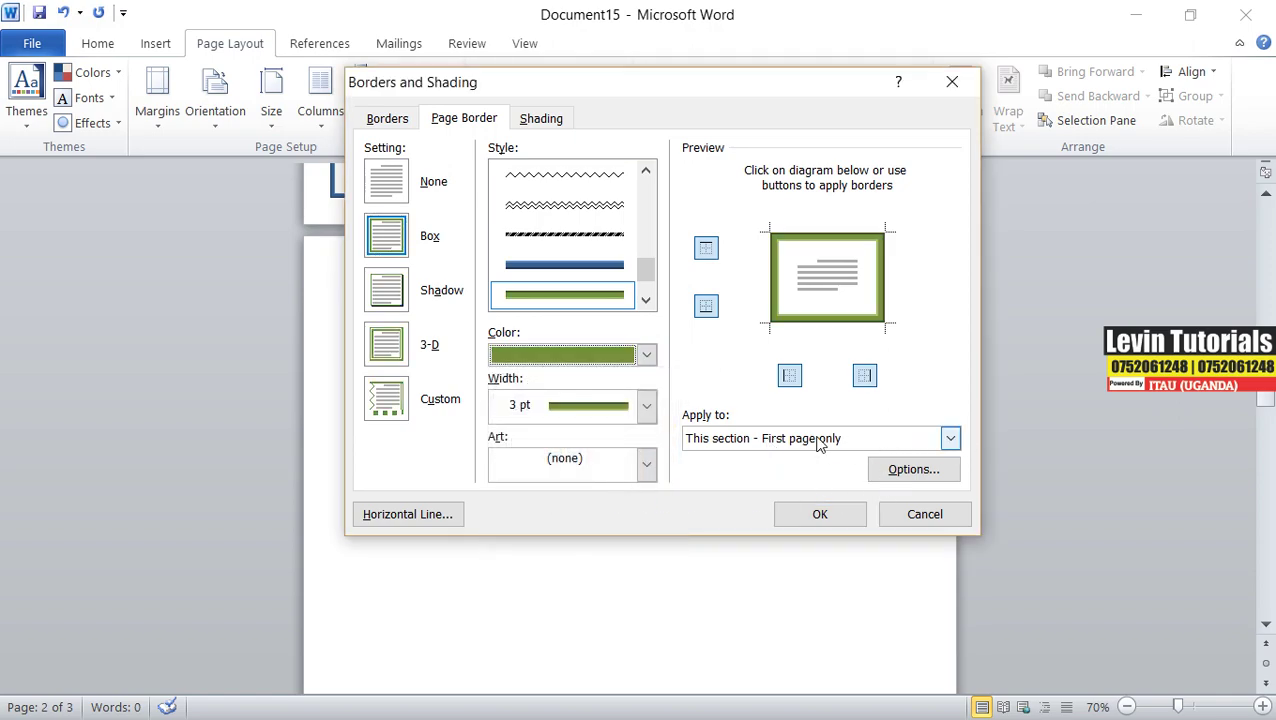
left_click(952, 441)
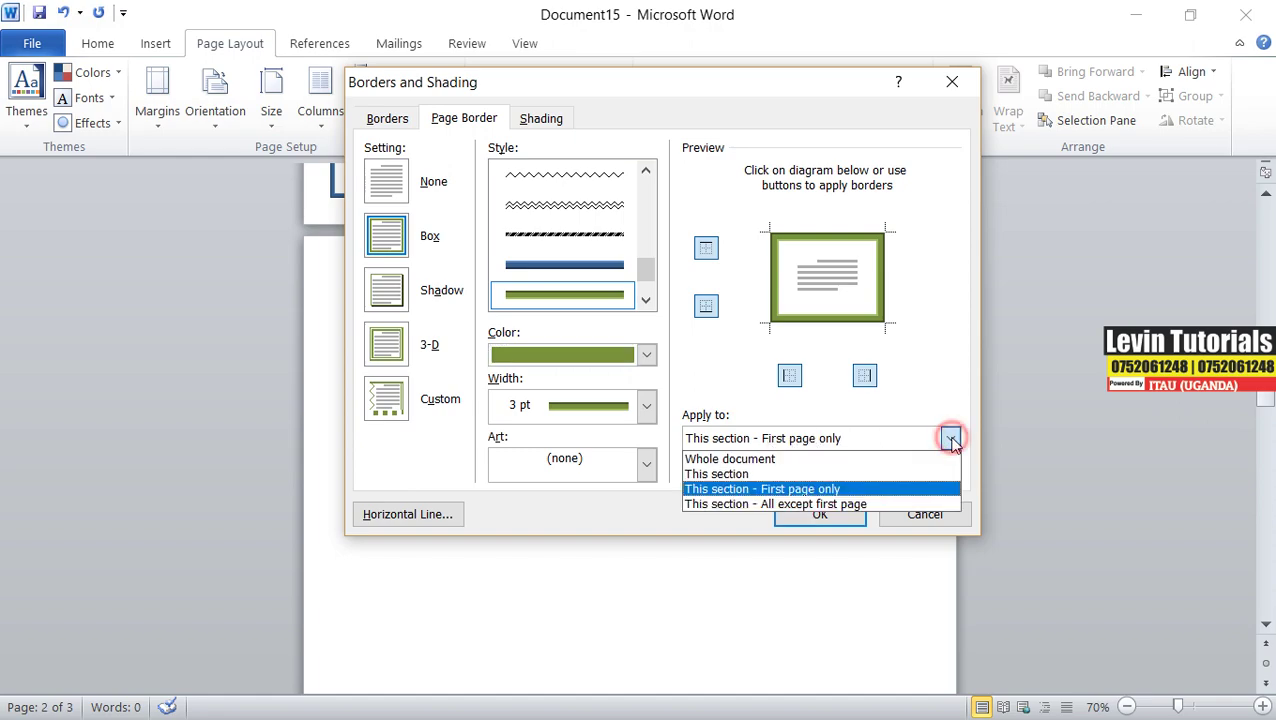
left_click(826, 475)
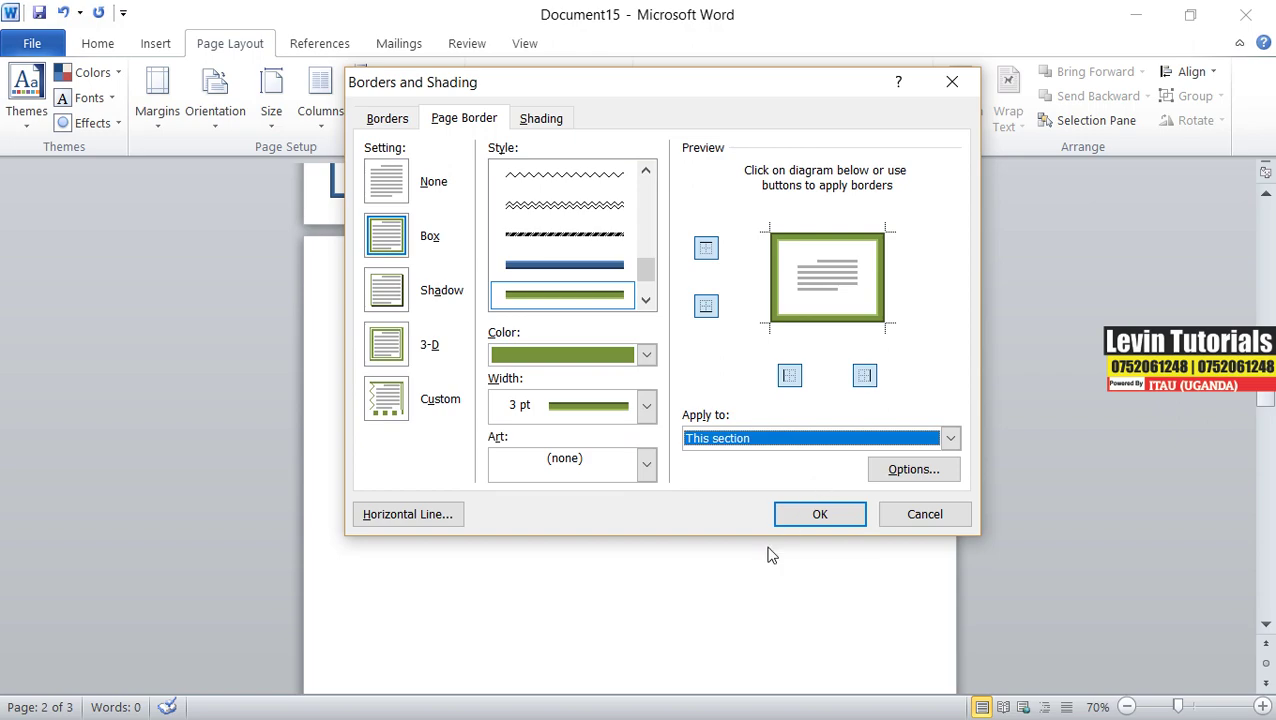
left_click(819, 514)
Check the green page border across the pages and undo it
scroll(780, 447, "up", 1)
scroll(780, 447, "down", 4)
scroll(780, 459, "up", 1)
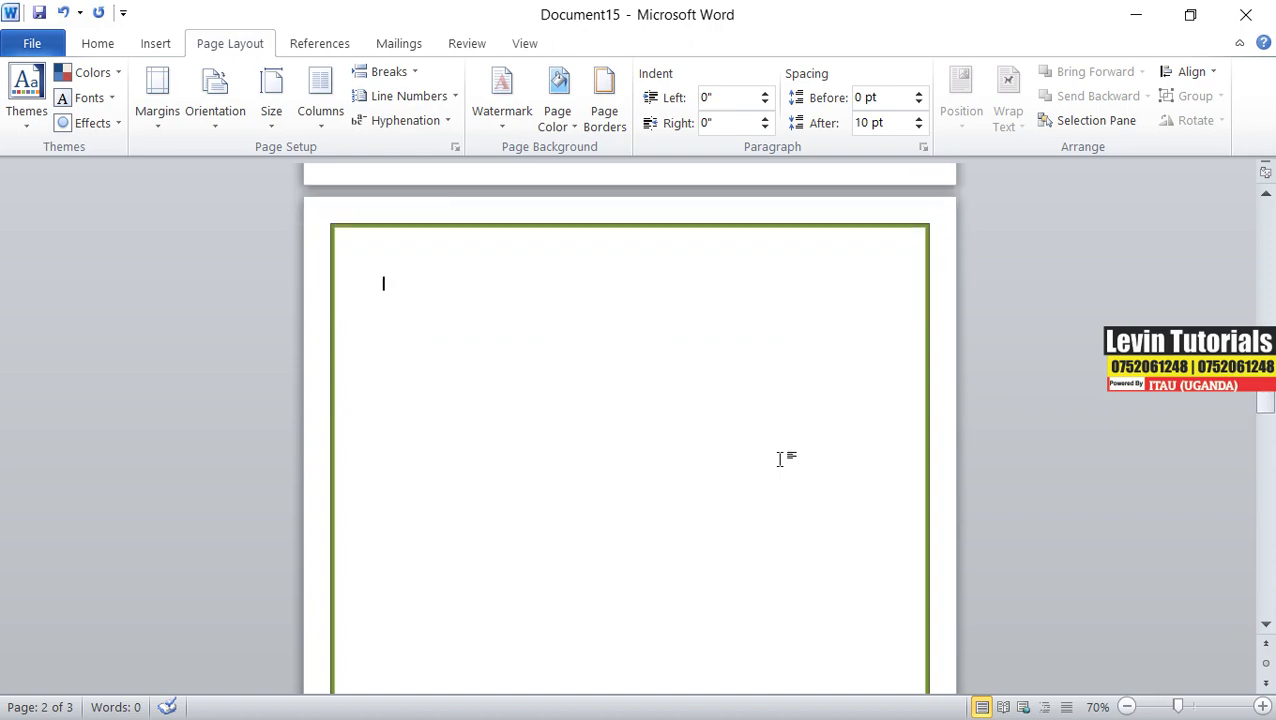
key("ctrl+z")
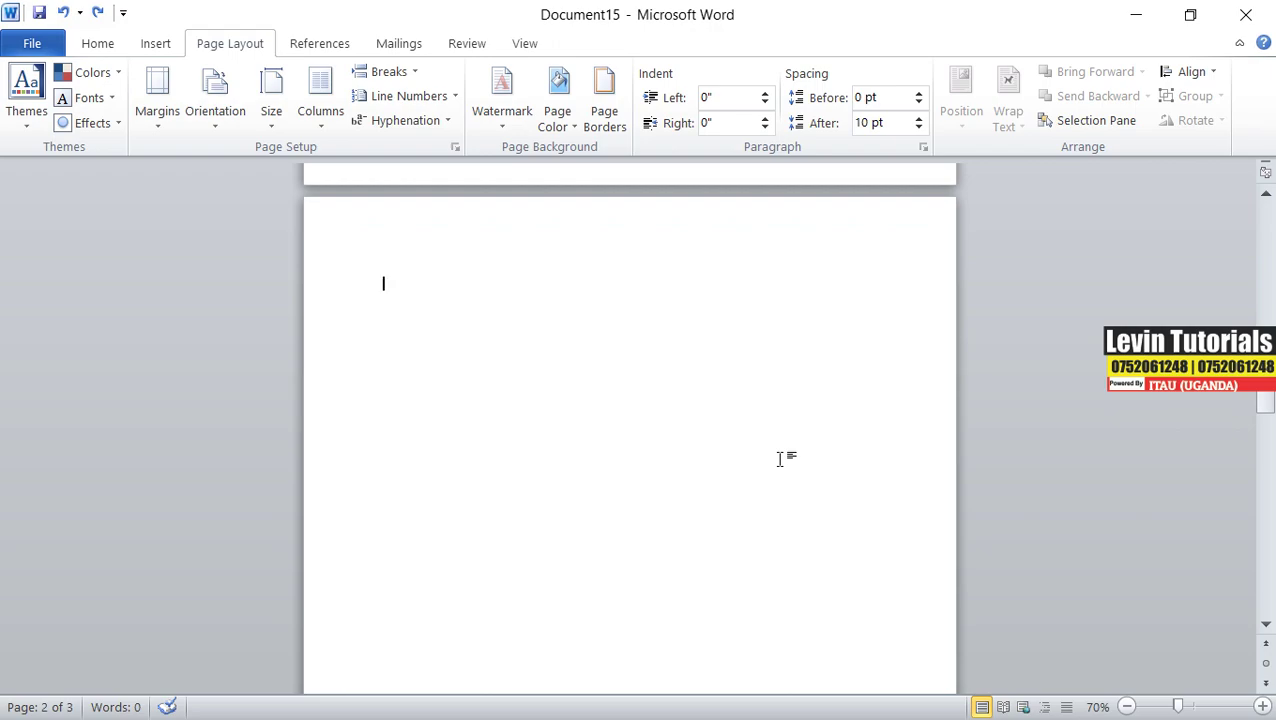
scroll(780, 457, "up", 10)
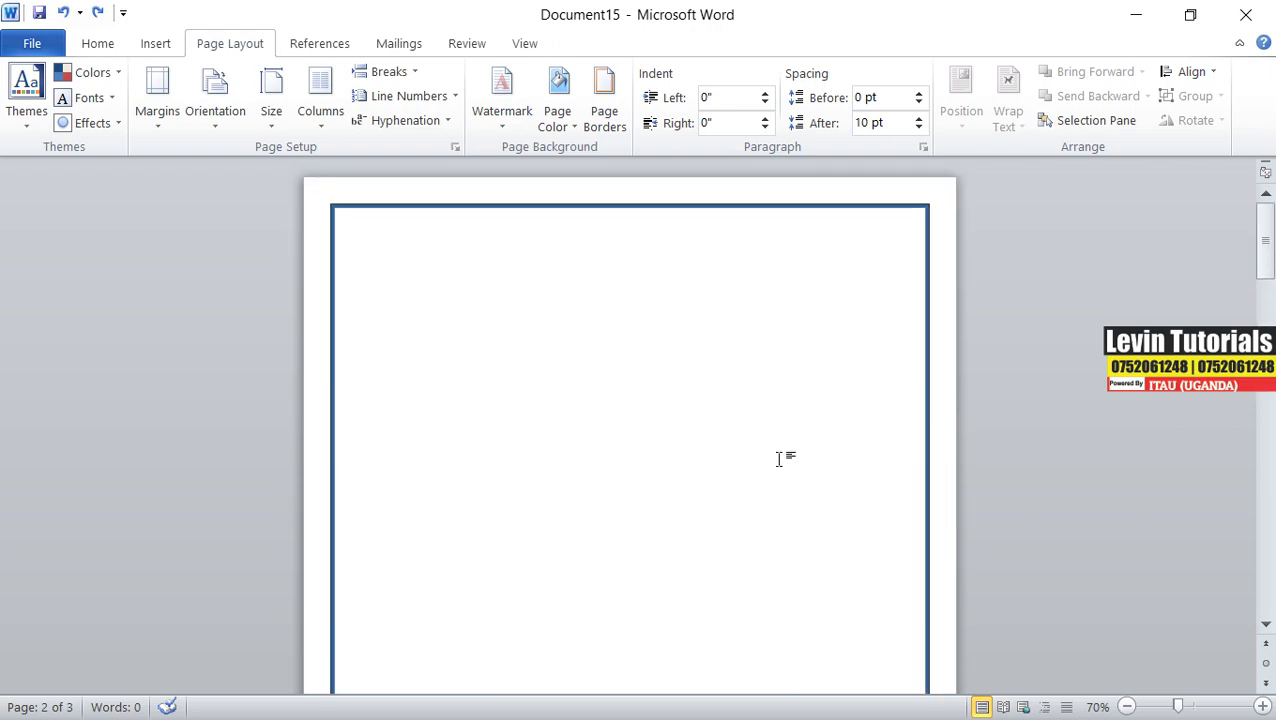
left_click(385, 282)
left_click(617, 130)
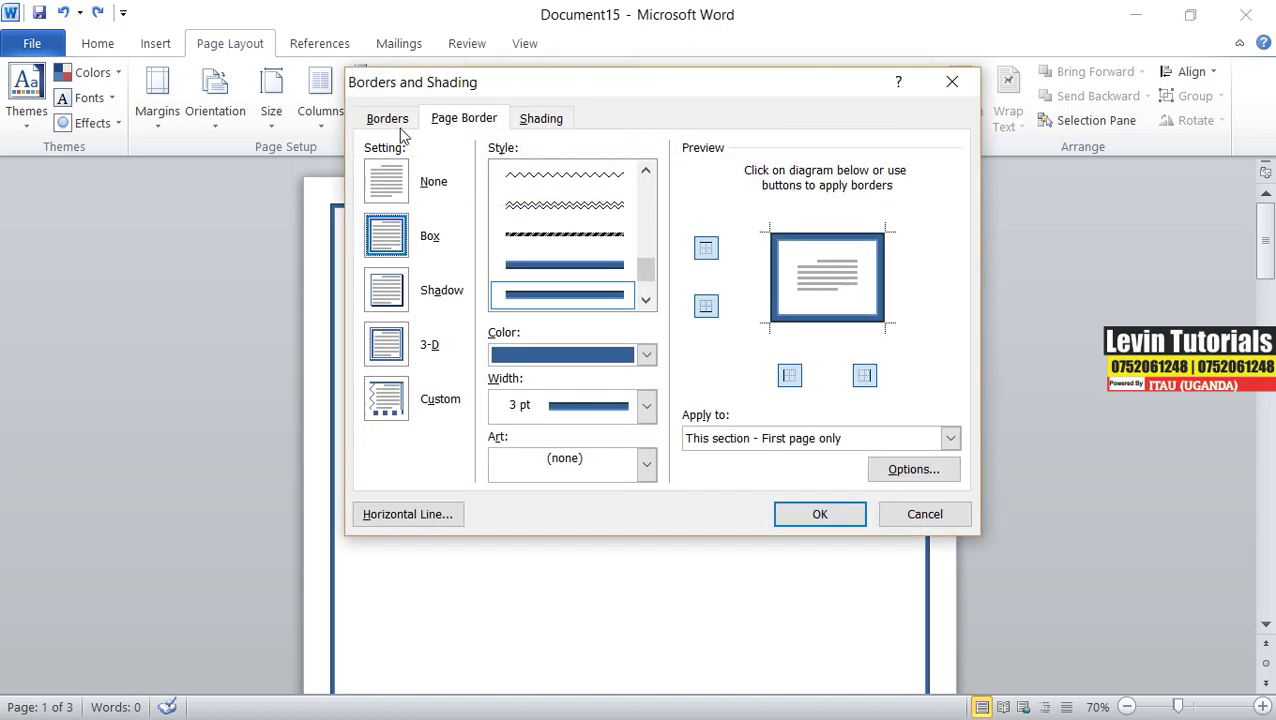
left_click(389, 118)
left_click(952, 84)
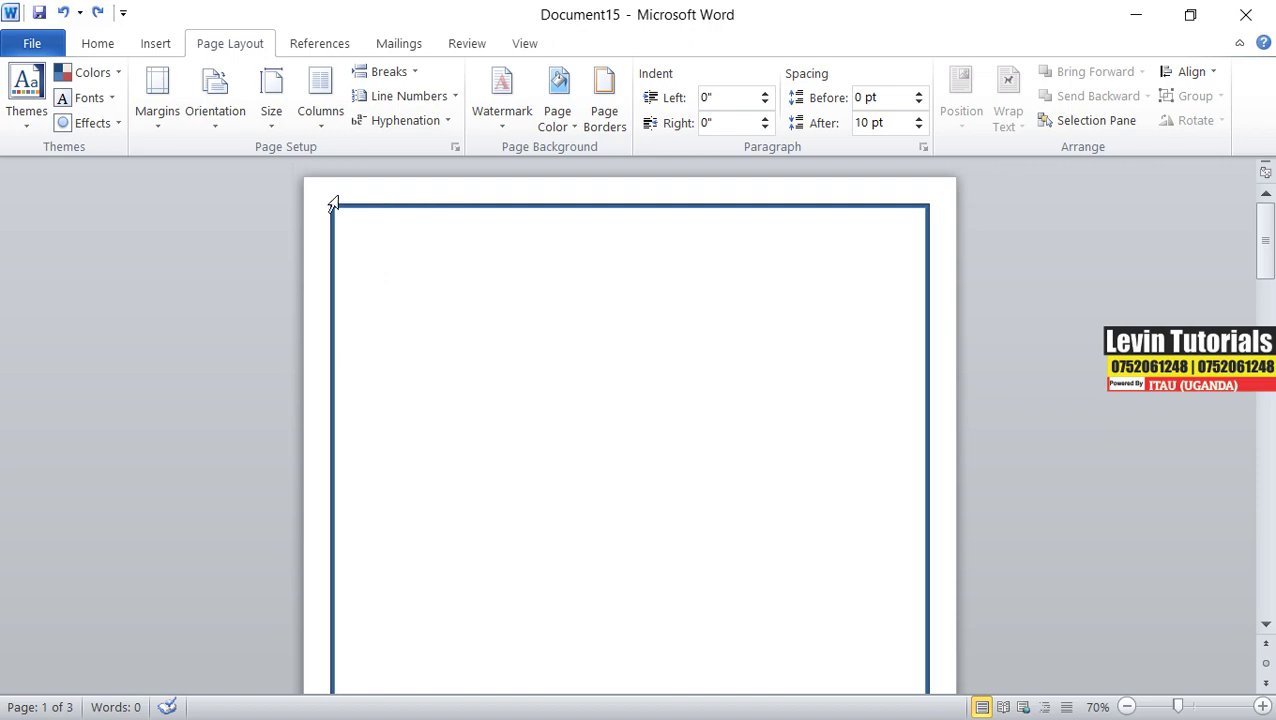
Copy the paragraph from the read-only PROTTPLN document and paste it as text only into a new blank document
key("ctrl+n")
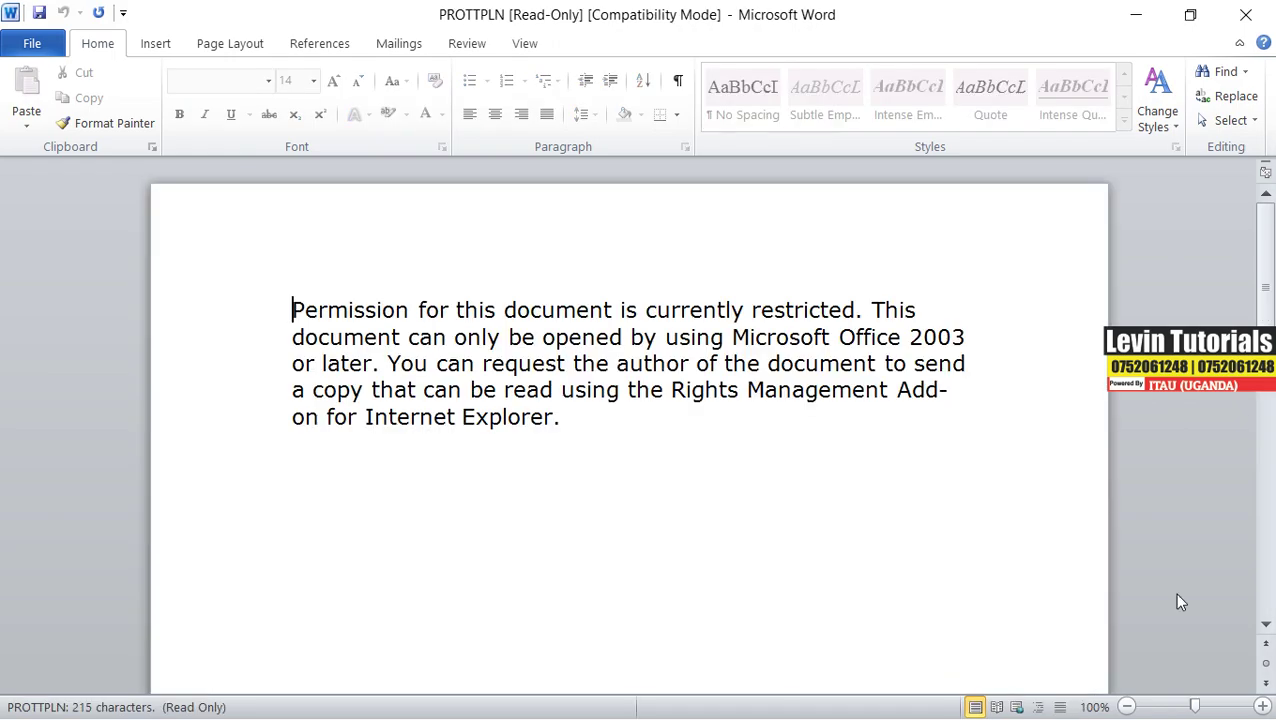
left_click_drag(530, 418, 290, 317)
right_click(338, 317)
left_click(387, 356)
left_click(1262, 20)
left_click(461, 305)
right_click(397, 276)
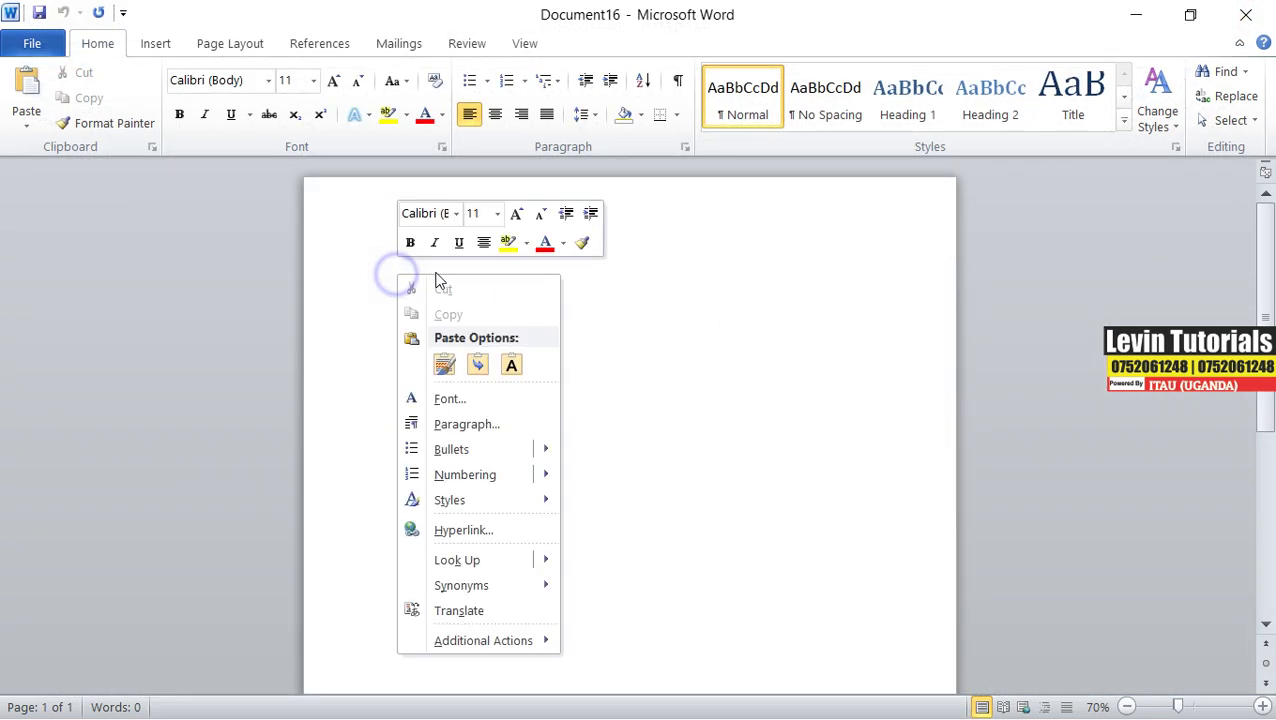
left_click(511, 364)
Set the pasted paragraph's font size to 16 pt and justify it
left_click_drag(727, 302, 320, 274)
left_click(334, 80)
left_click(330, 80)
left_click(330, 80)
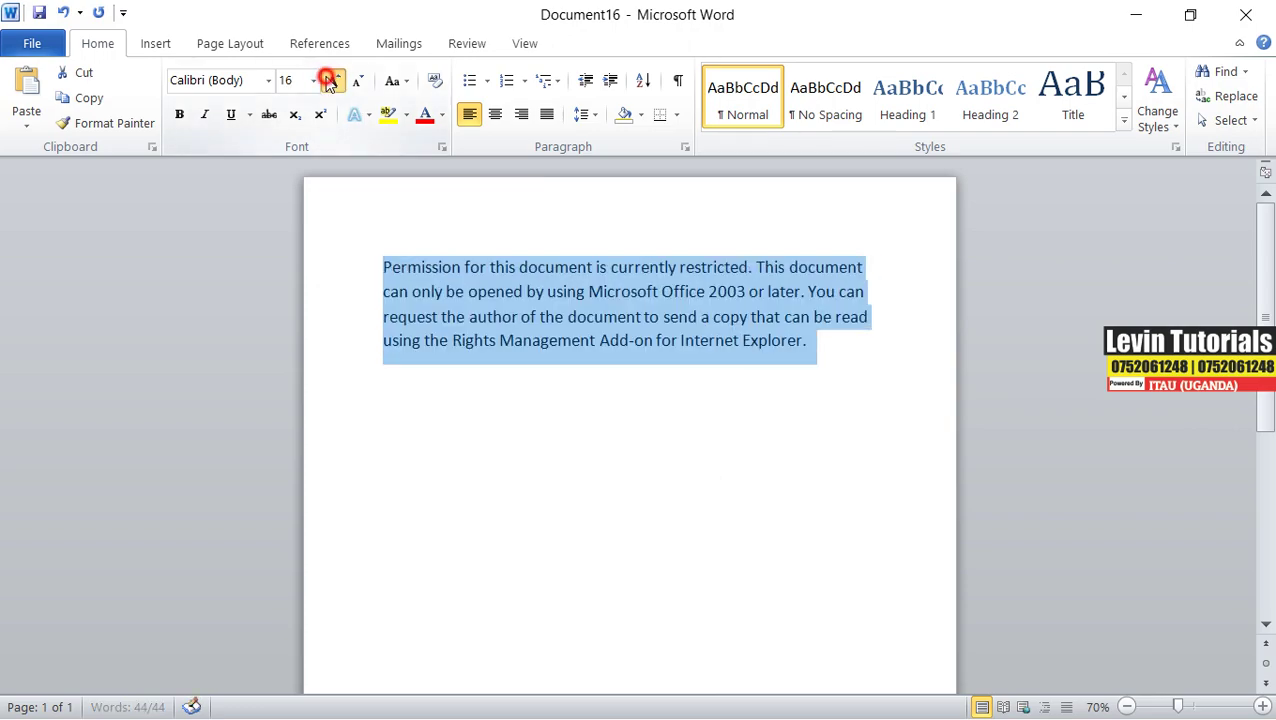
left_click(330, 80)
left_click(358, 81)
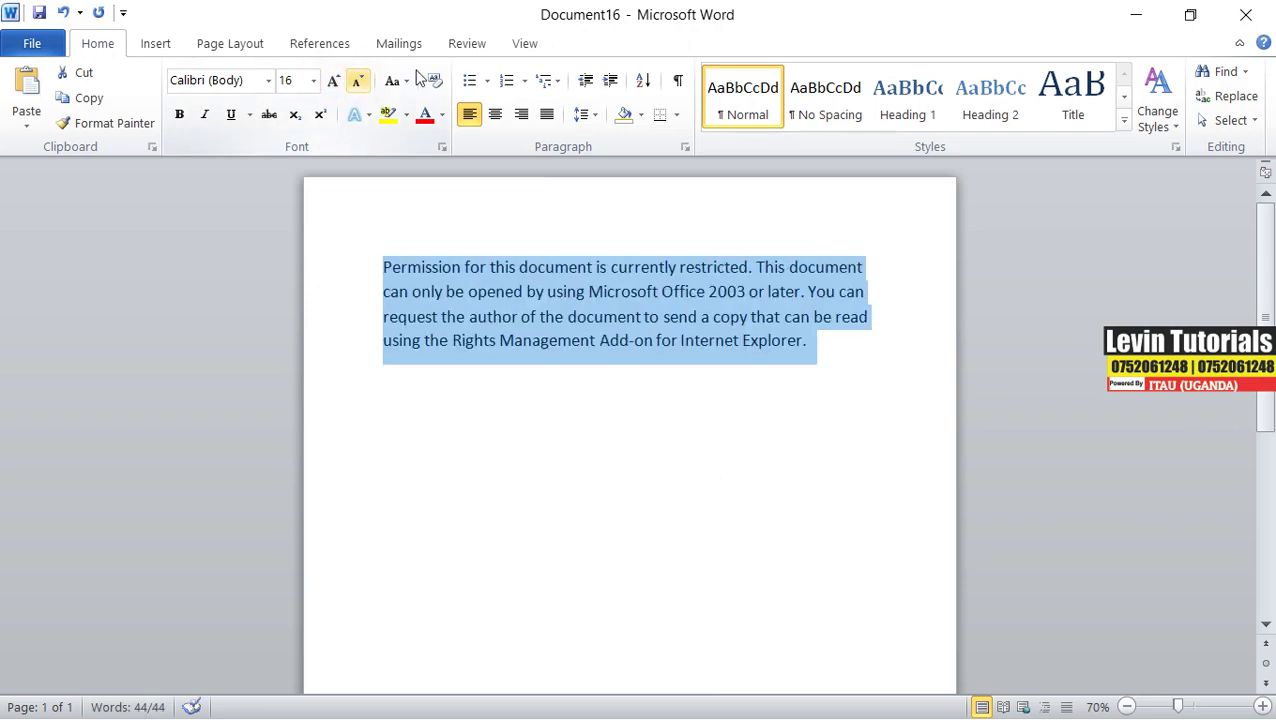
left_click(546, 114)
left_click(667, 375)
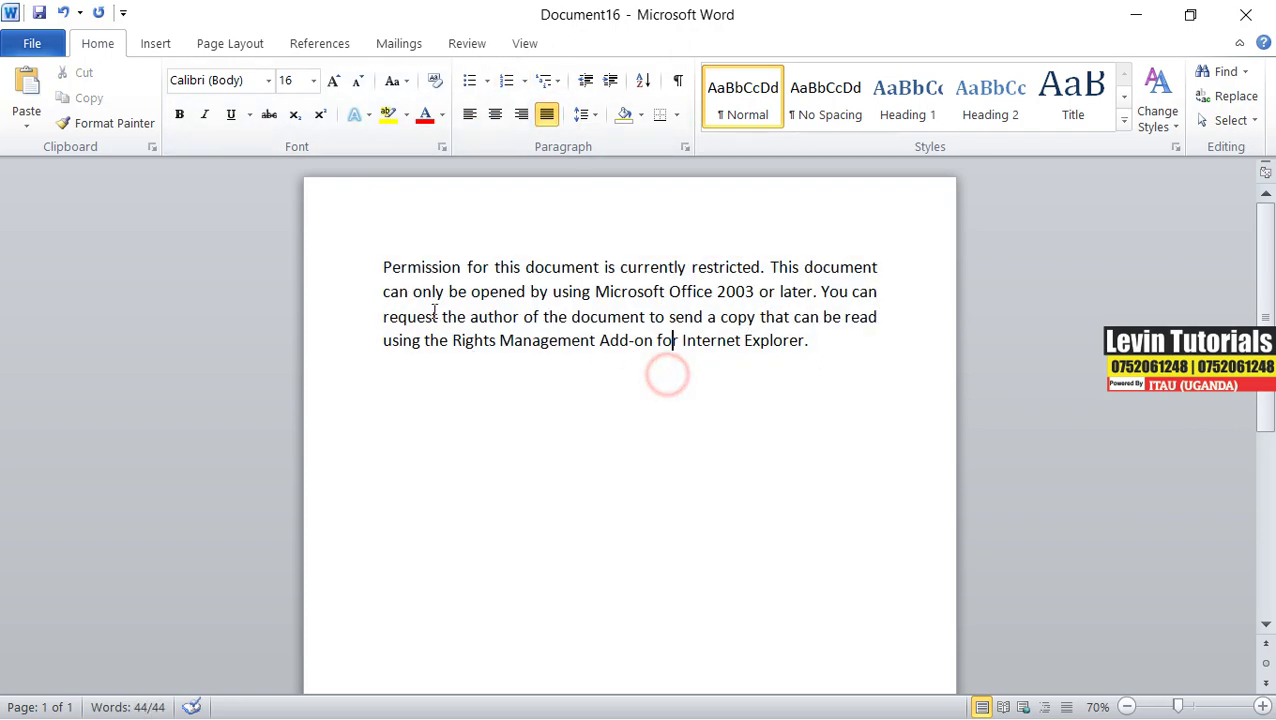
Copy the justified paragraph and choose the Box setting for its border
left_click_drag(384, 266, 813, 342)
key("ctrl+c")
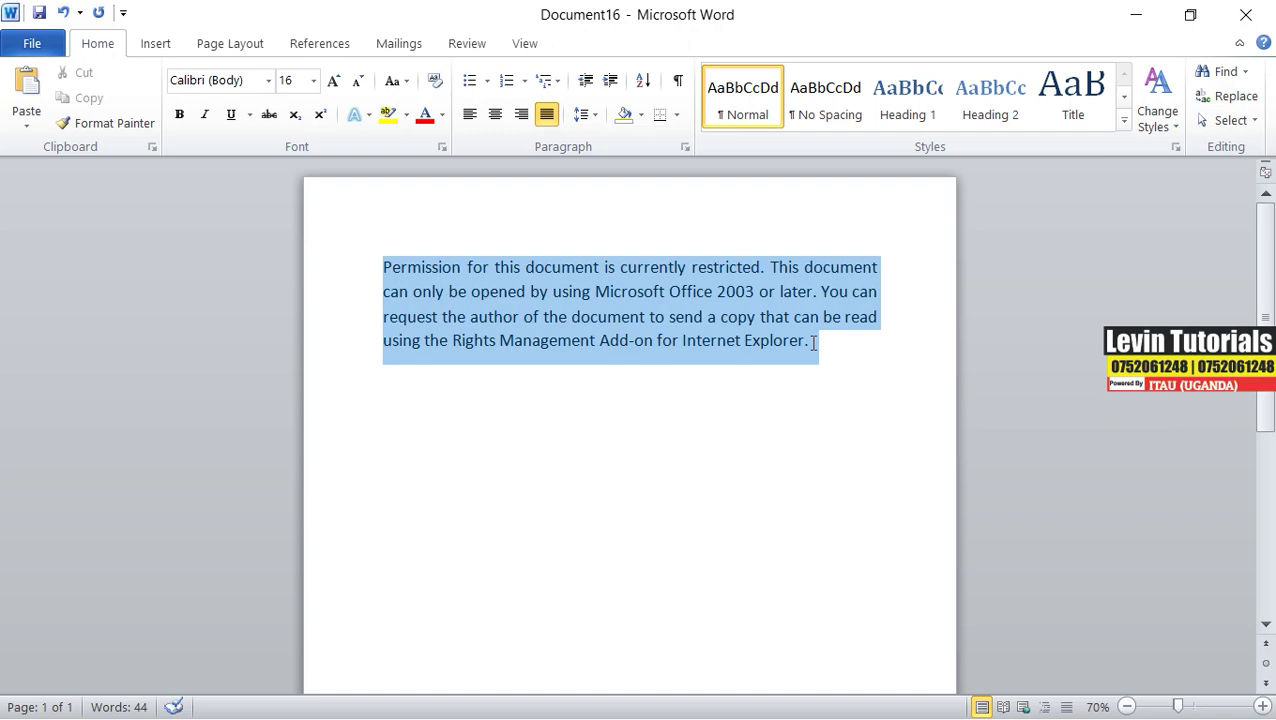
left_click(242, 44)
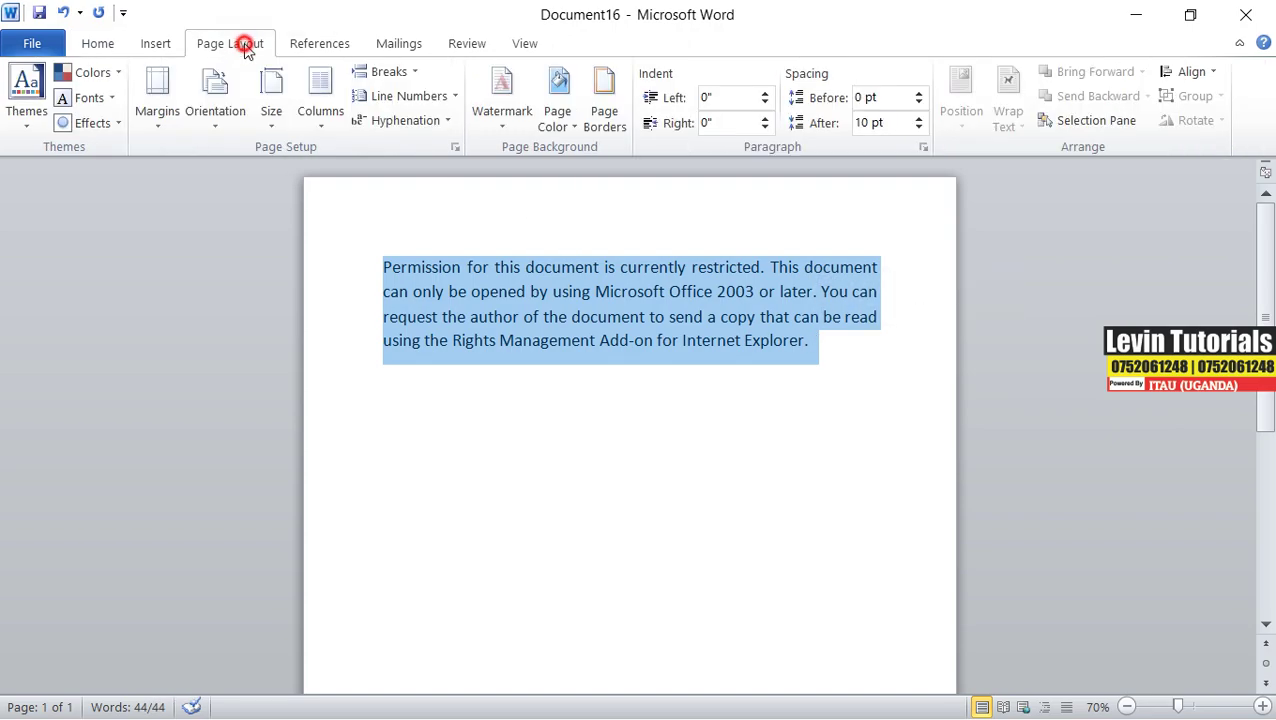
left_click(607, 124)
left_click(388, 119)
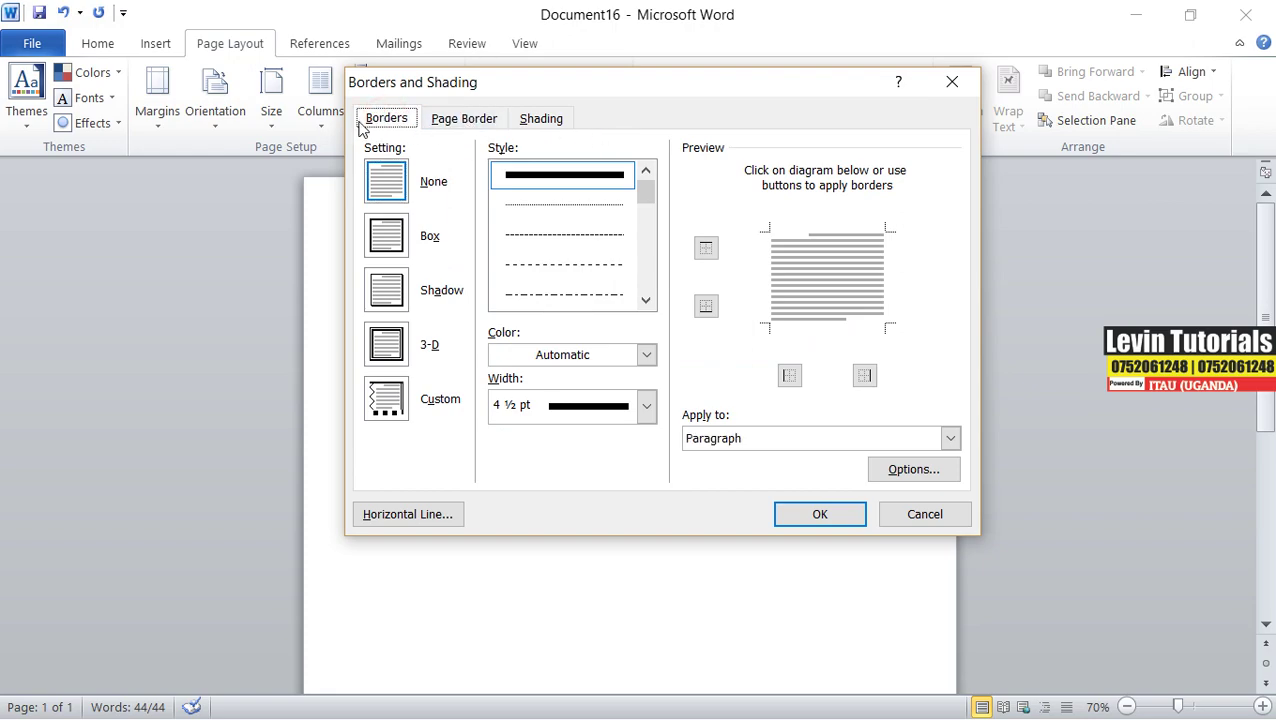
left_click(465, 85)
left_click_drag(487, 90, 653, 40)
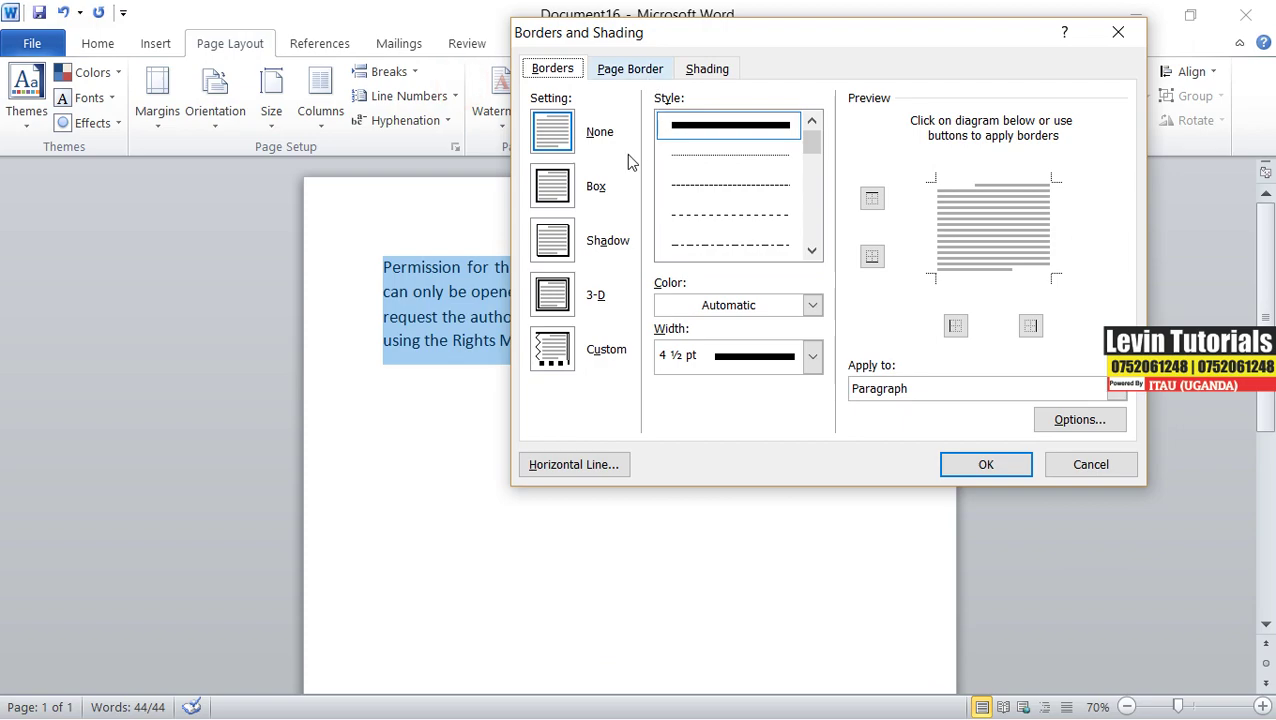
left_click(552, 186)
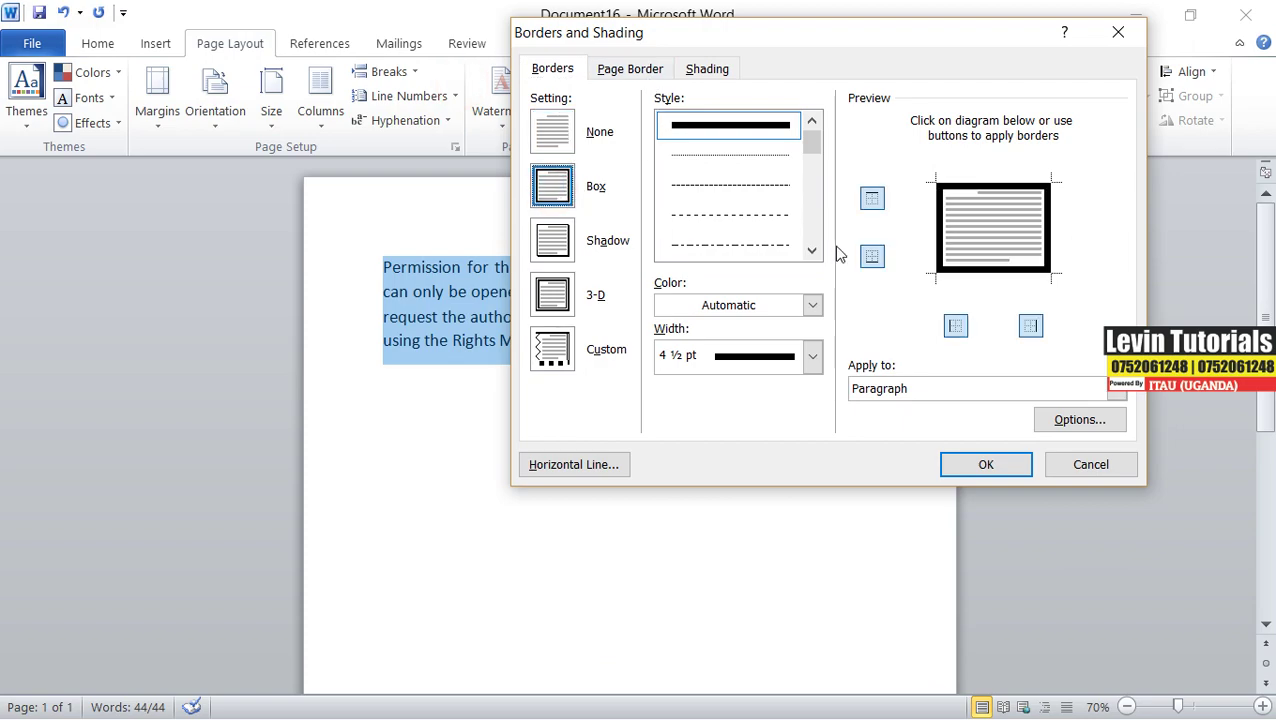
Set the box border's width to 3 pt and apply it to the paragraph
left_click(812, 356)
left_click(753, 566)
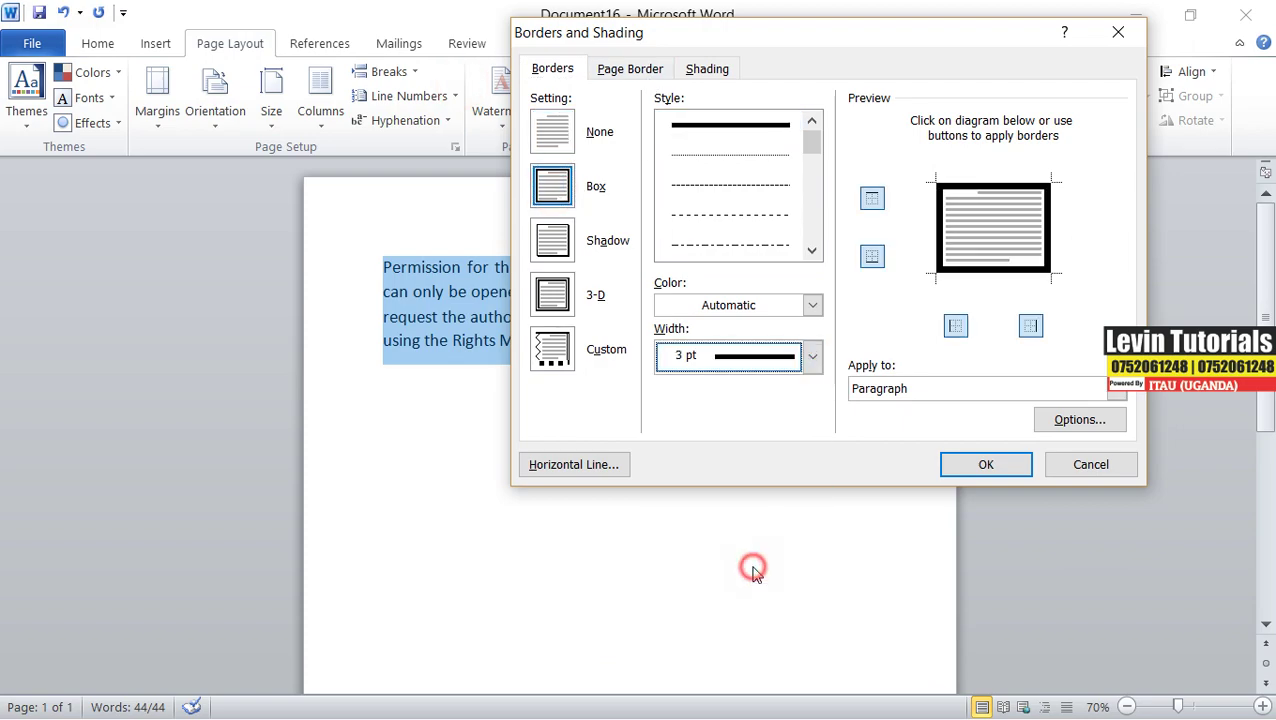
left_click(1118, 390)
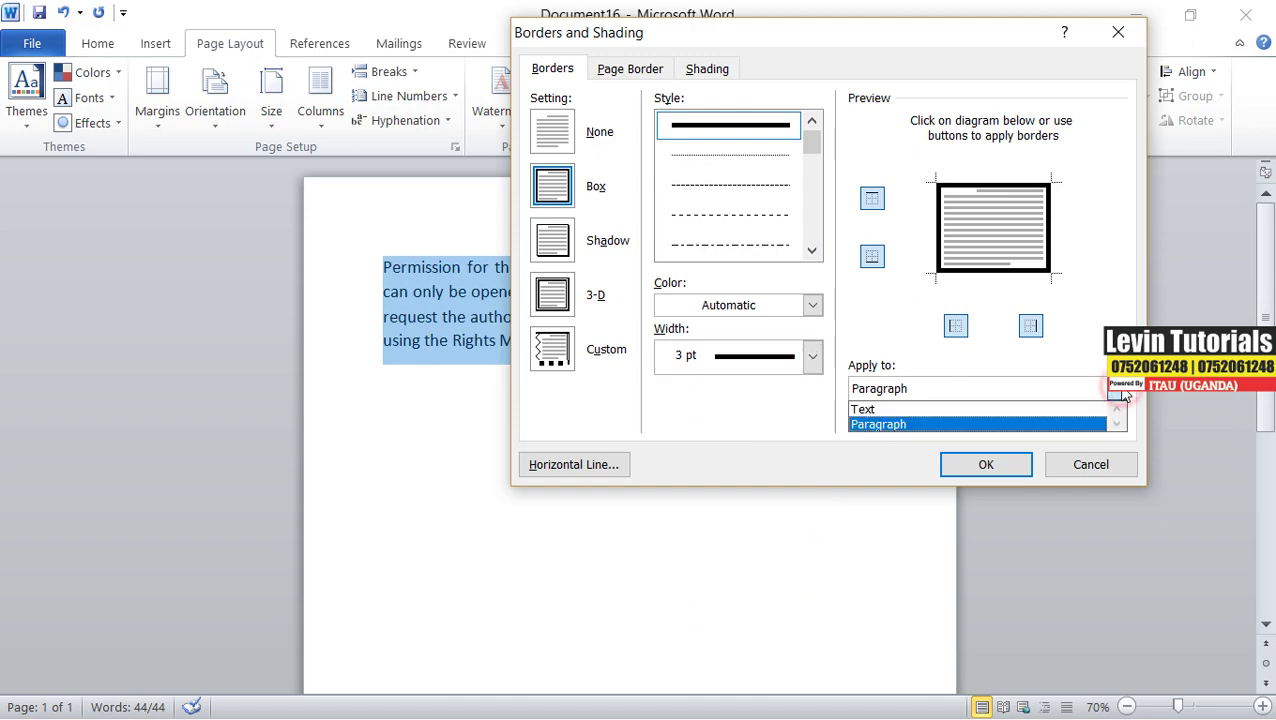
left_click(870, 424)
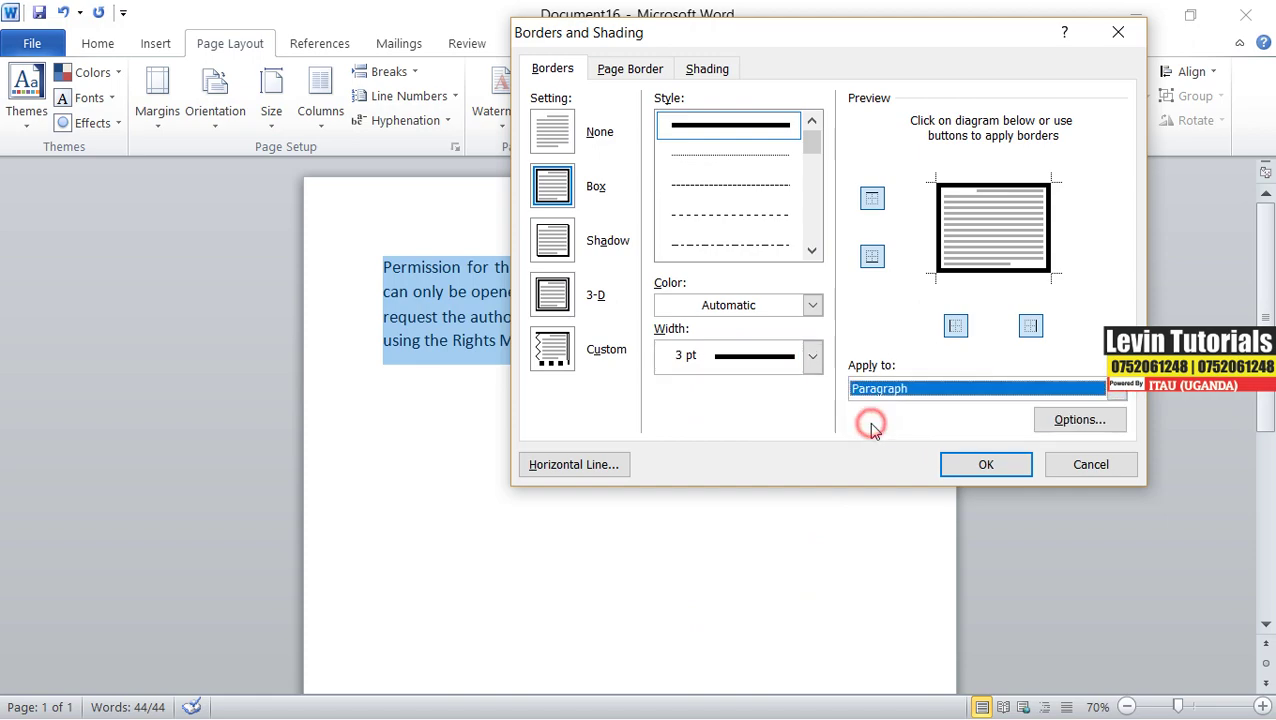
left_click(985, 465)
left_click(644, 441)
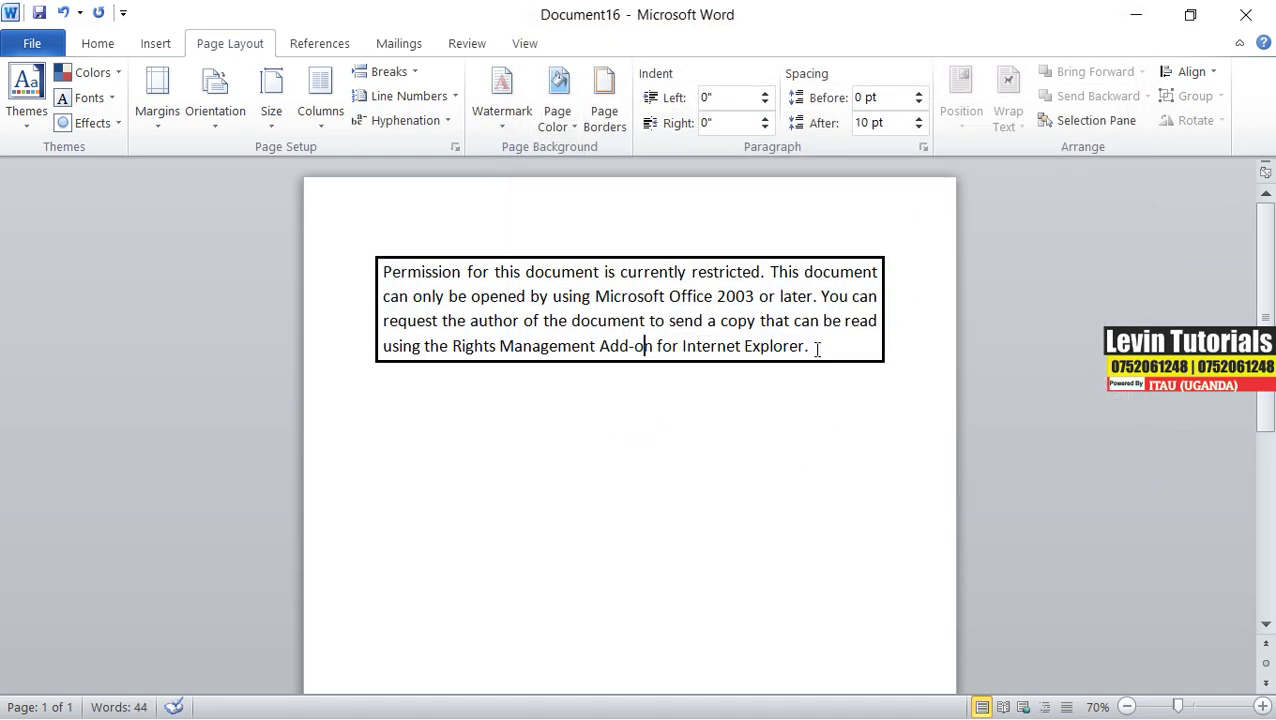
Enter the test text "GRYUTUUTI" below the bordered paragraph and delete it
left_click(400, 413)
type("GRYUTUUTI")
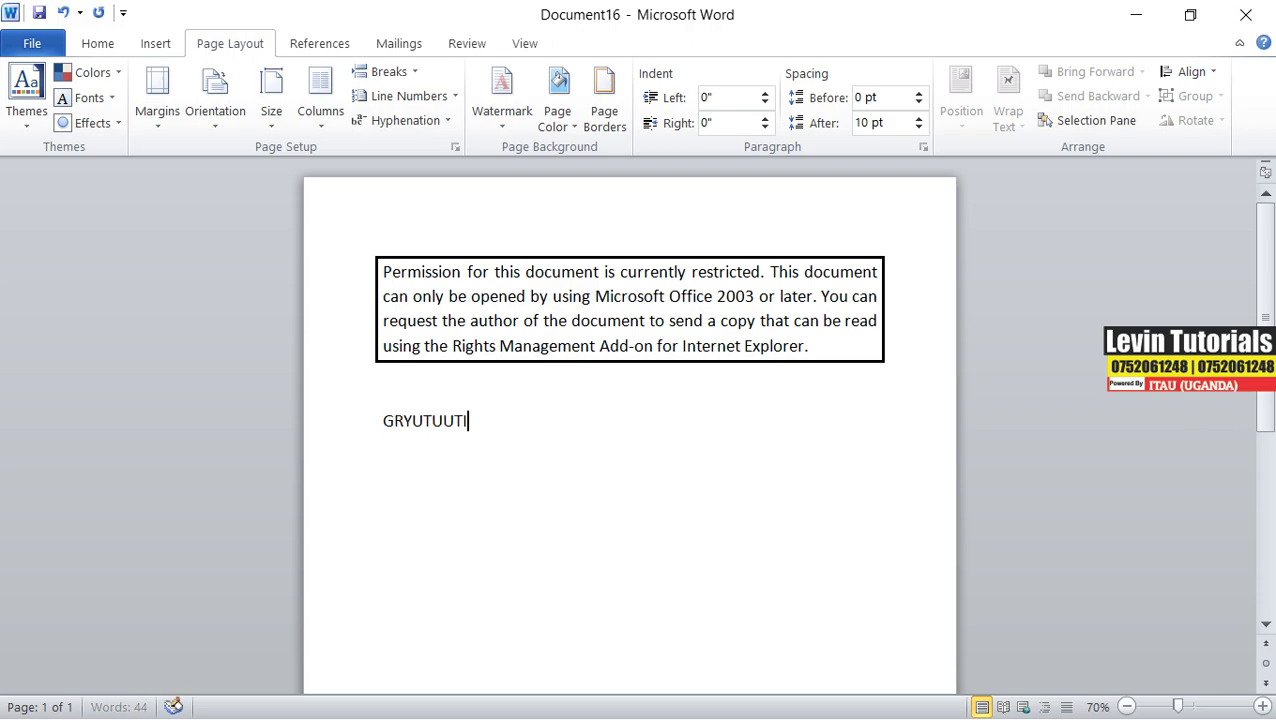
key("BackSpace")
key("BackSpace")
key("BackSpace")
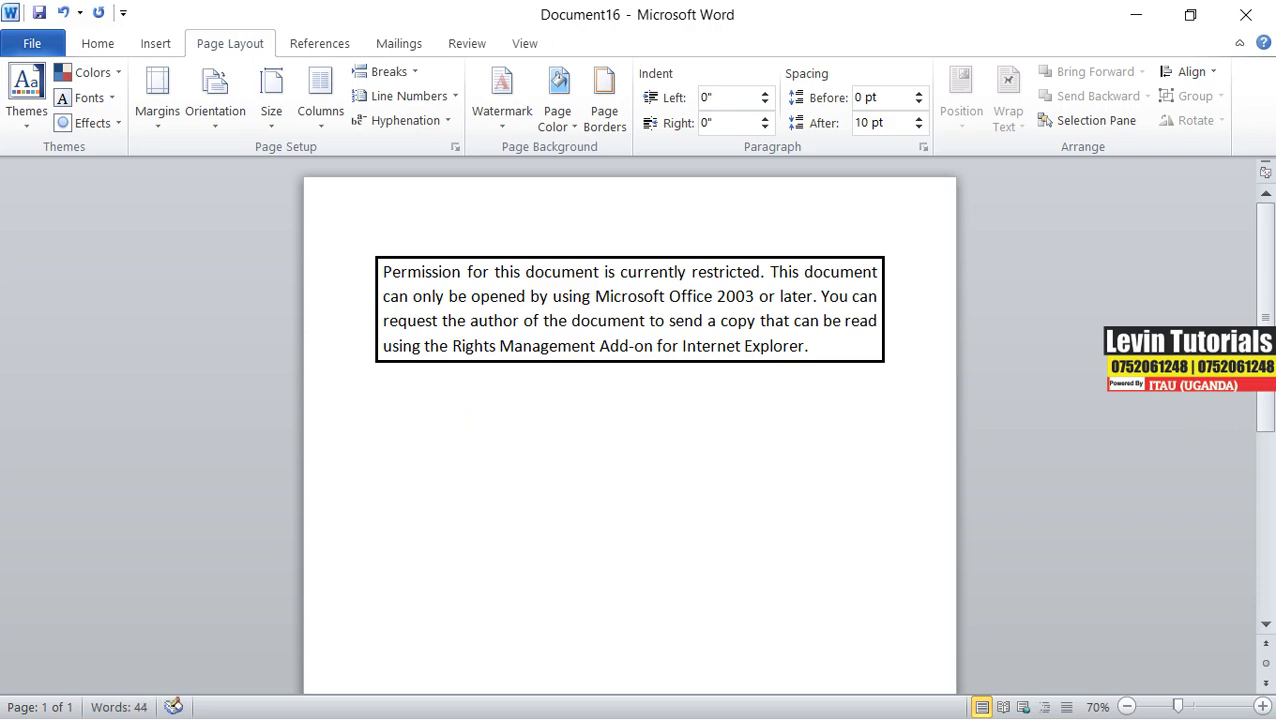
Paste two text-only copies of the paragraph as separate paragraphs below the bordered one
right_click(399, 422)
left_click(496, 127)
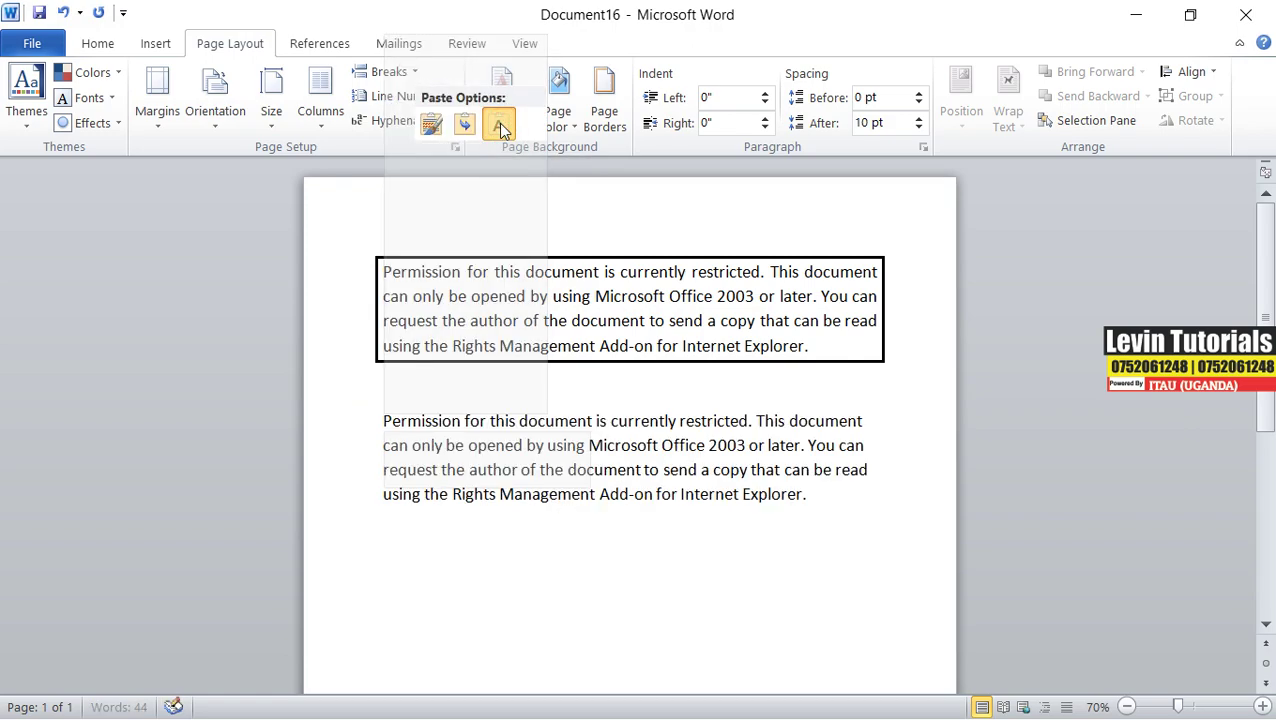
key("Return")
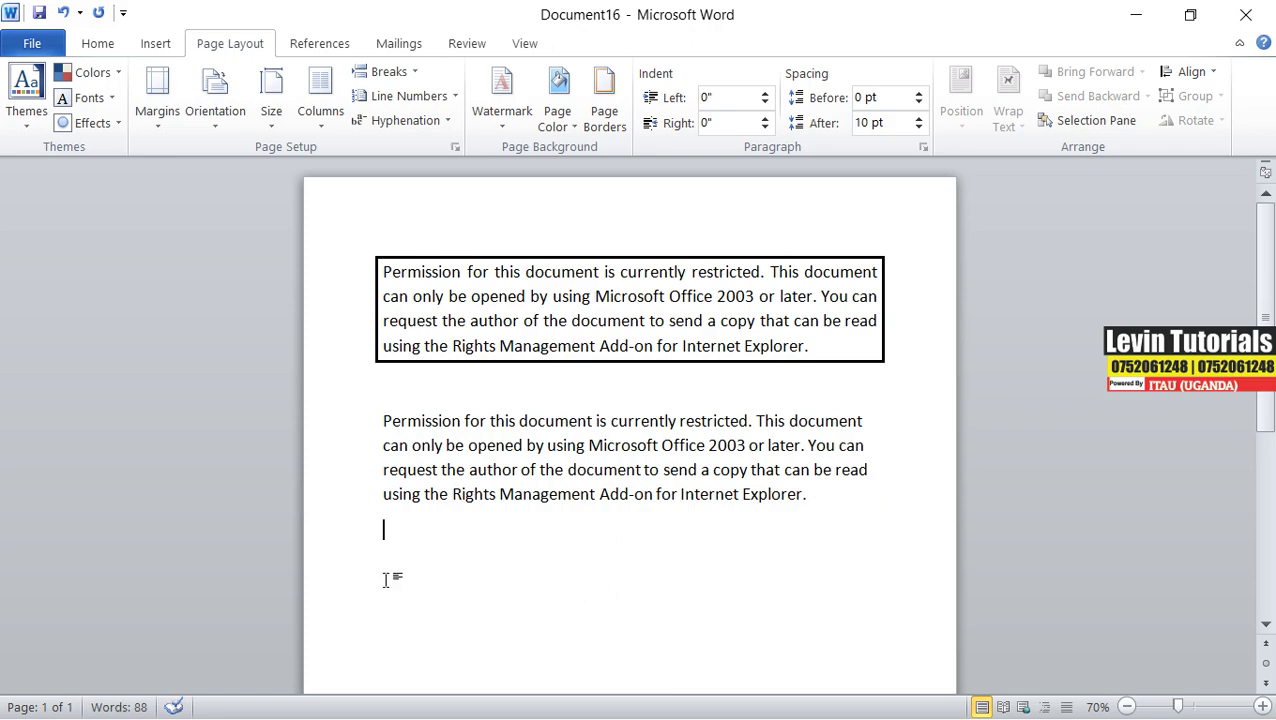
right_click(391, 539)
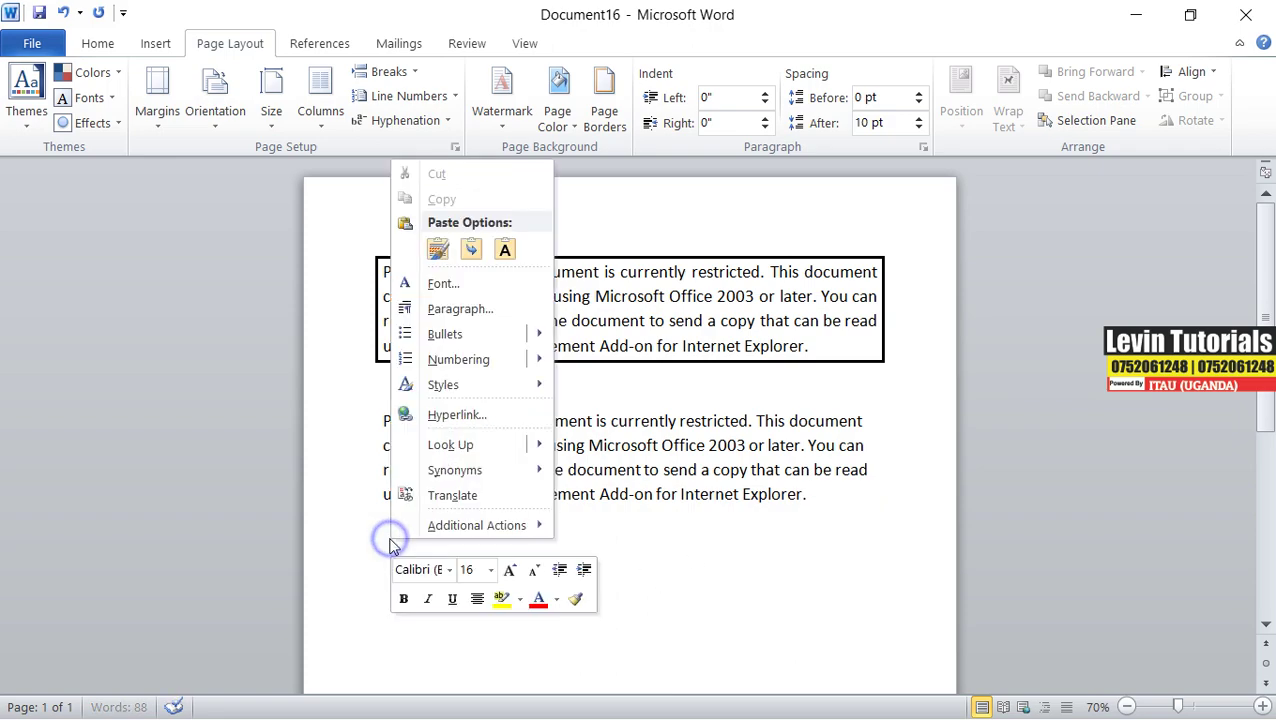
left_click(501, 246)
Copy the last pasted paragraph and choose red as its paragraph border colour
left_click_drag(383, 530, 815, 602)
key("ctrl+c")
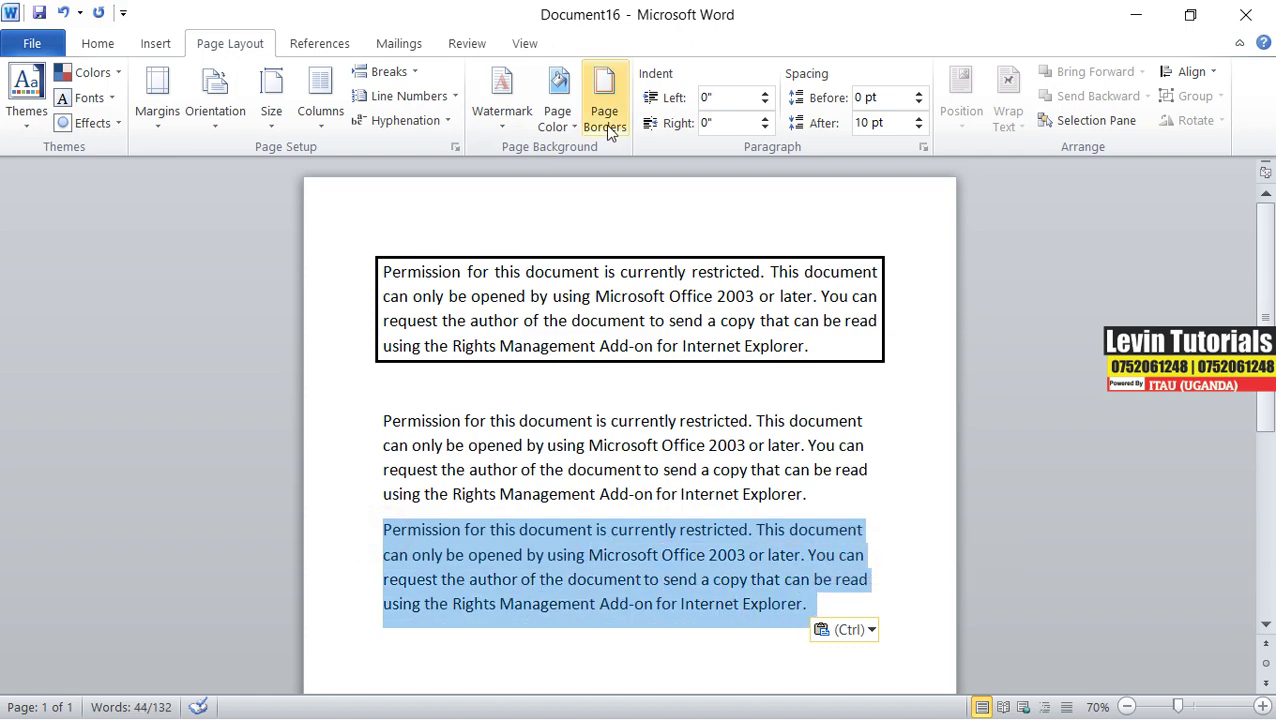
left_click(606, 128)
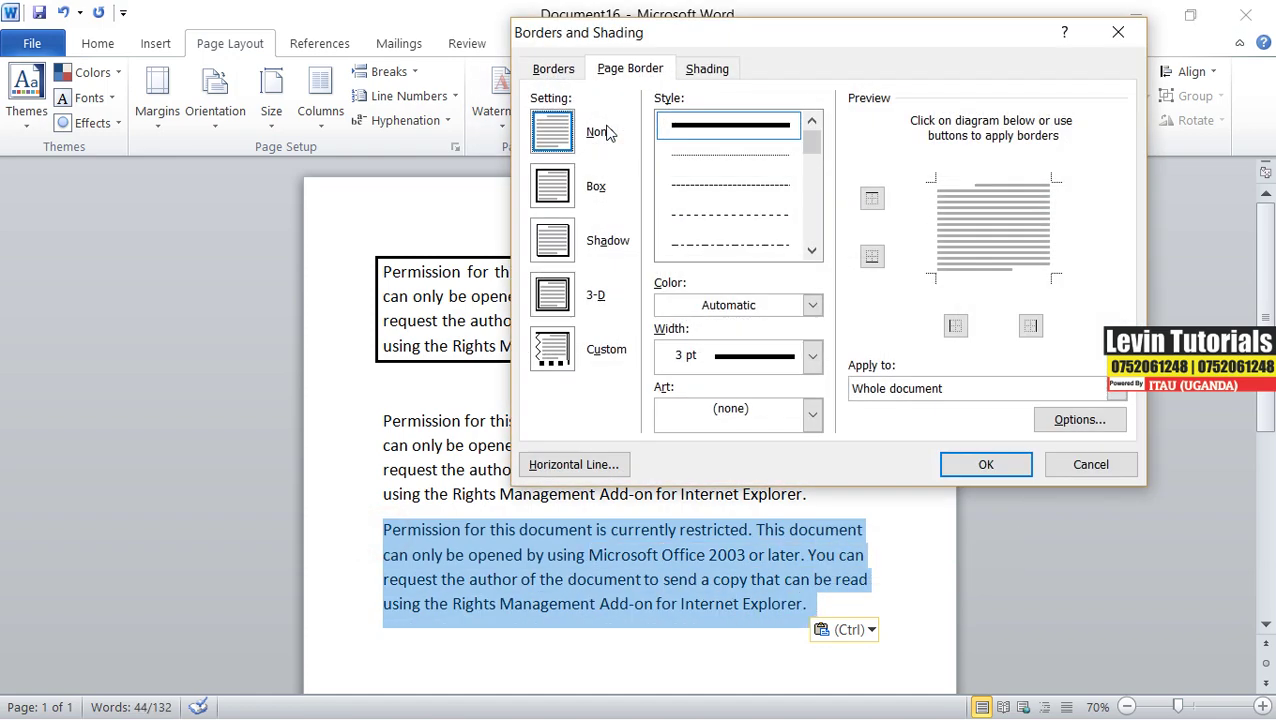
left_click(561, 74)
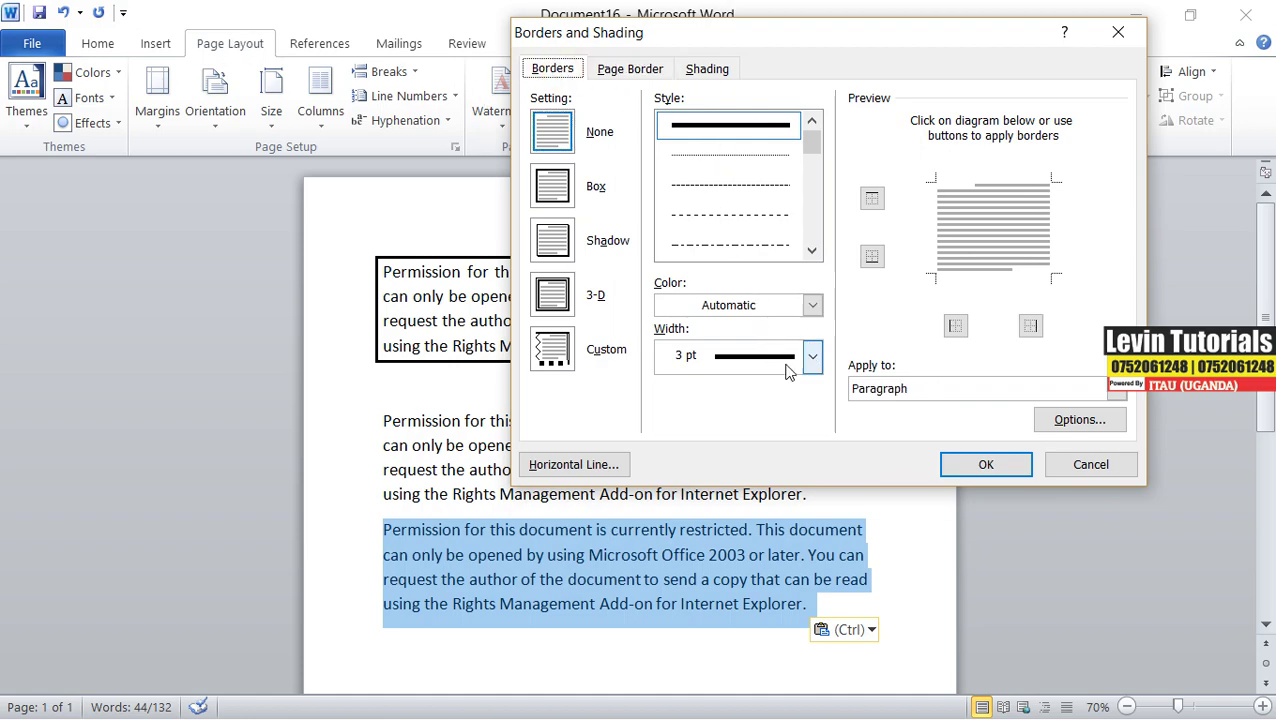
left_click(812, 305)
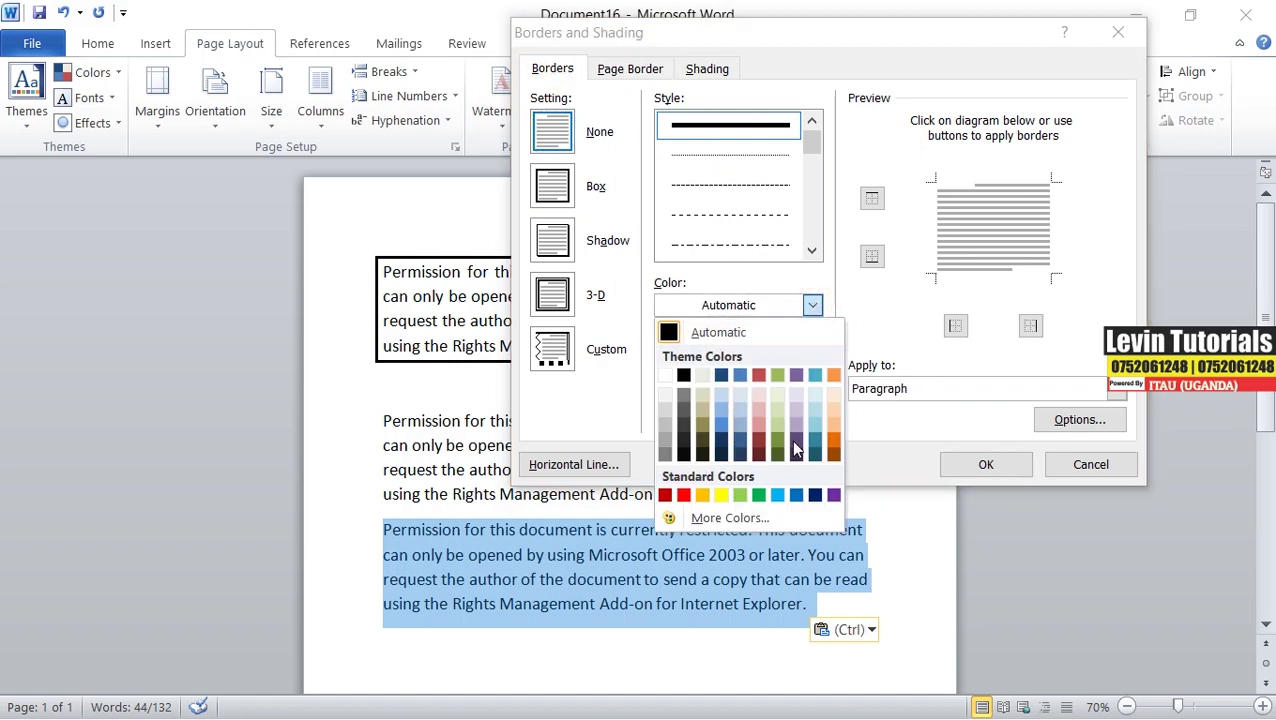
left_click(683, 495)
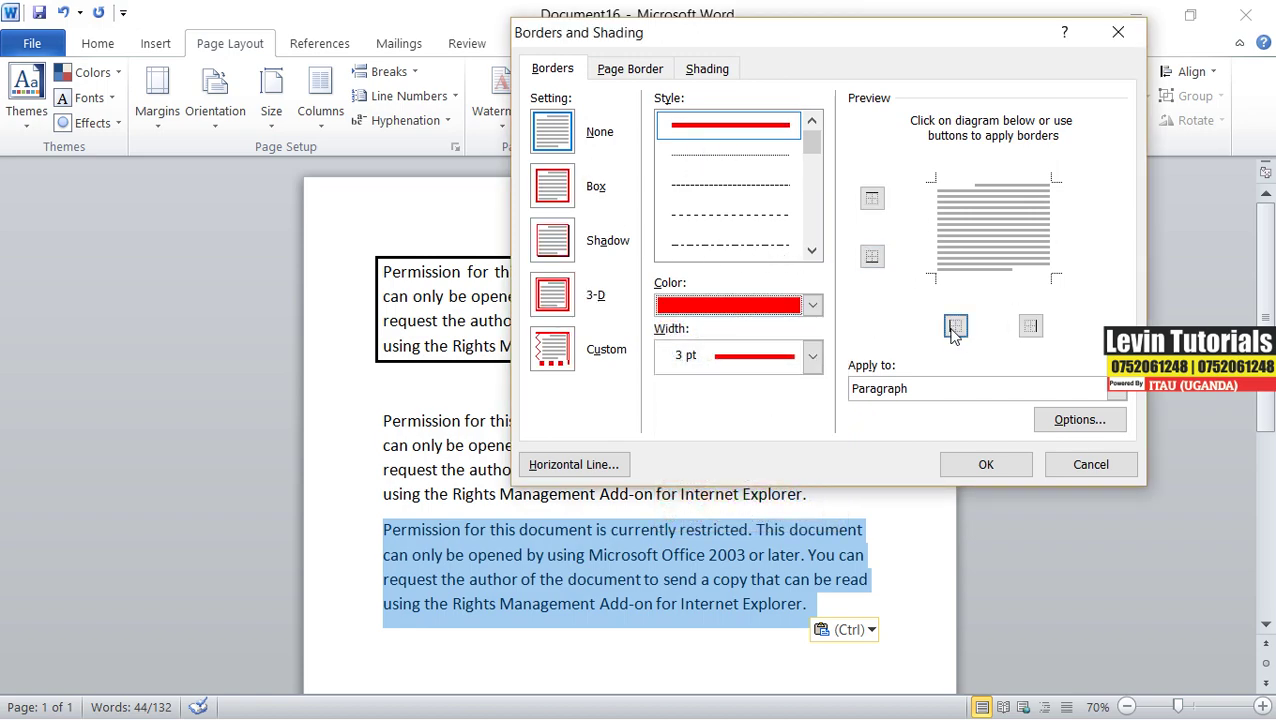
Apply the 3 pt red border only above and below the selected paragraph
left_click(872, 199)
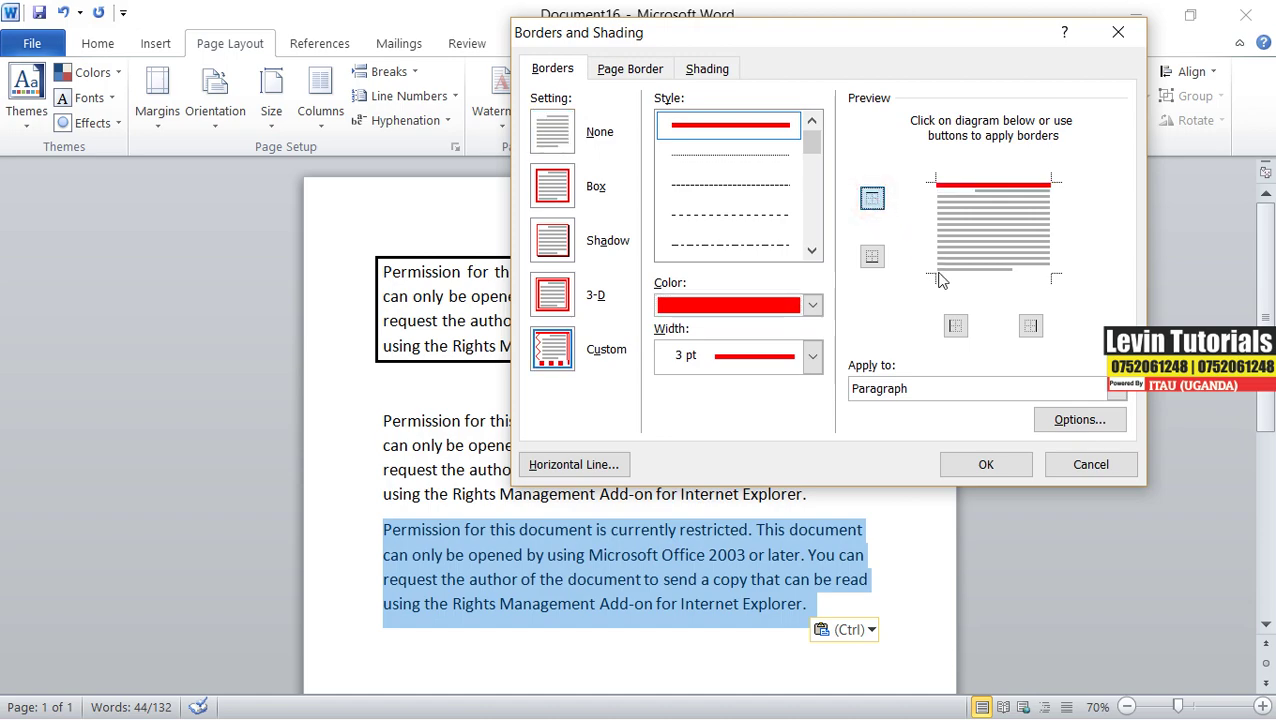
left_click(872, 260)
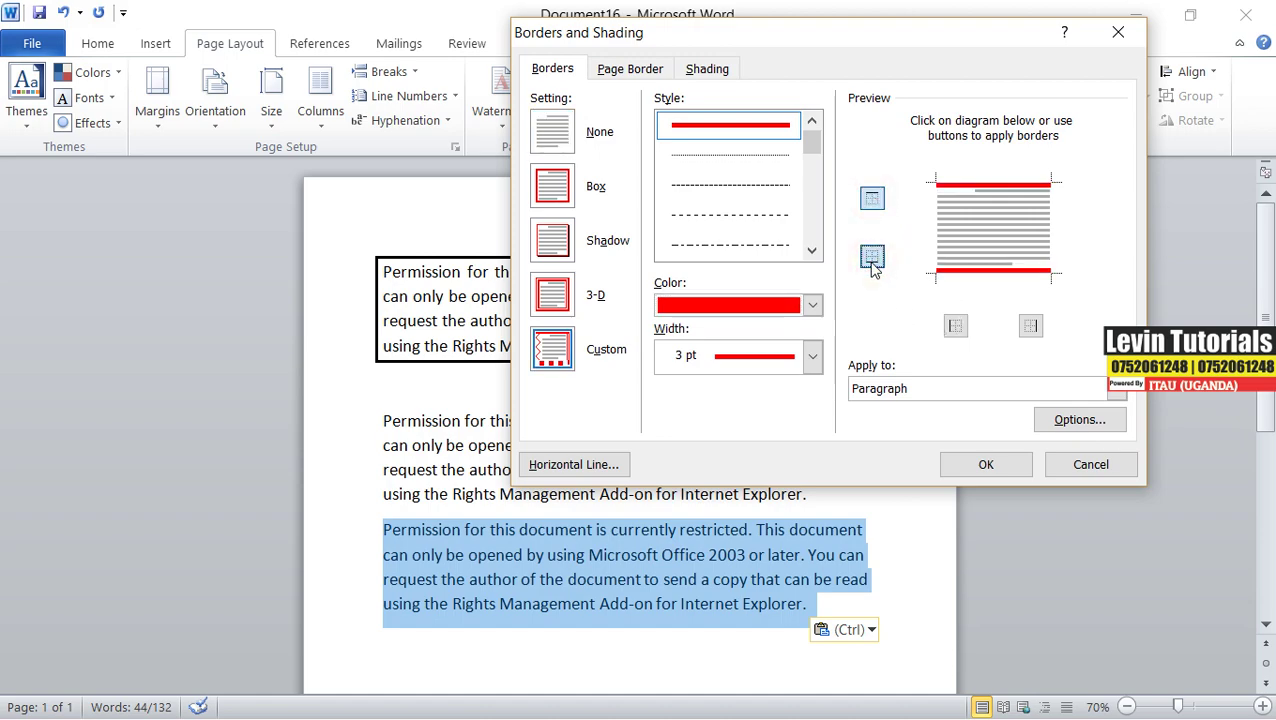
left_click(984, 466)
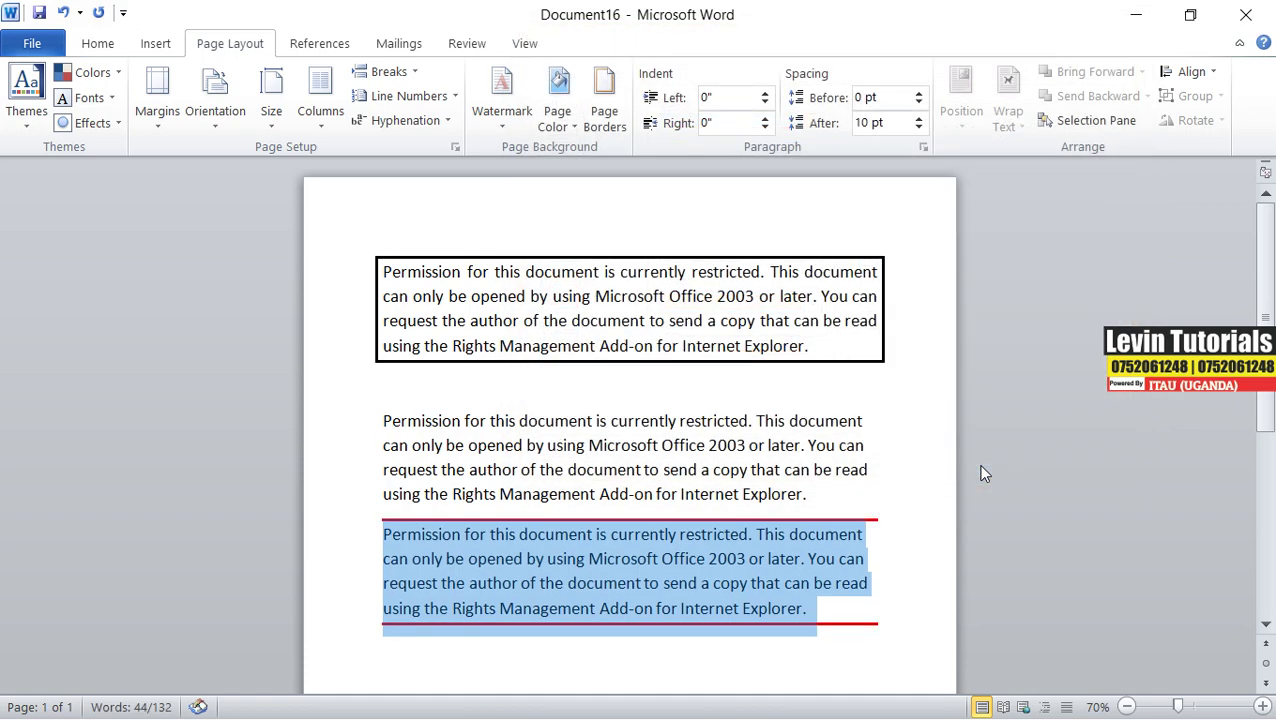
left_click(455, 630)
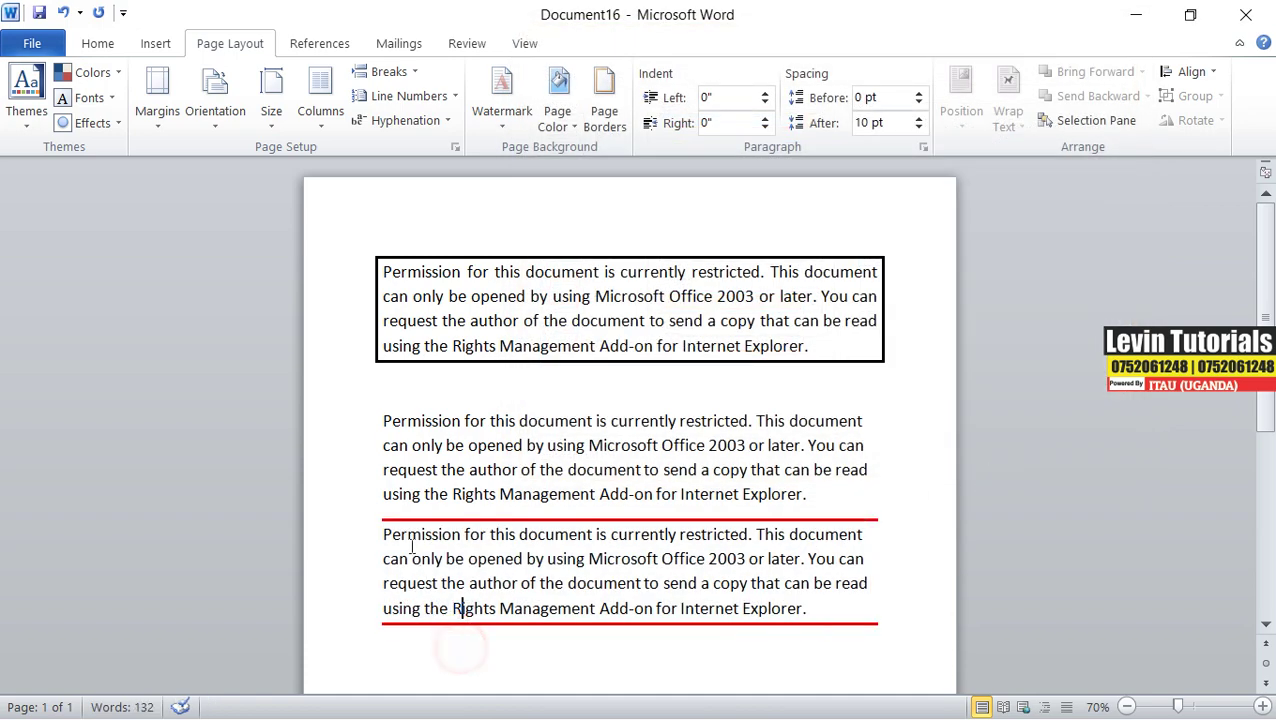
Paste a text-only copy of the paragraph below the red-bordered one
left_click(421, 663)
left_click(384, 651)
scroll(438, 604, "down", 2)
right_click(386, 520)
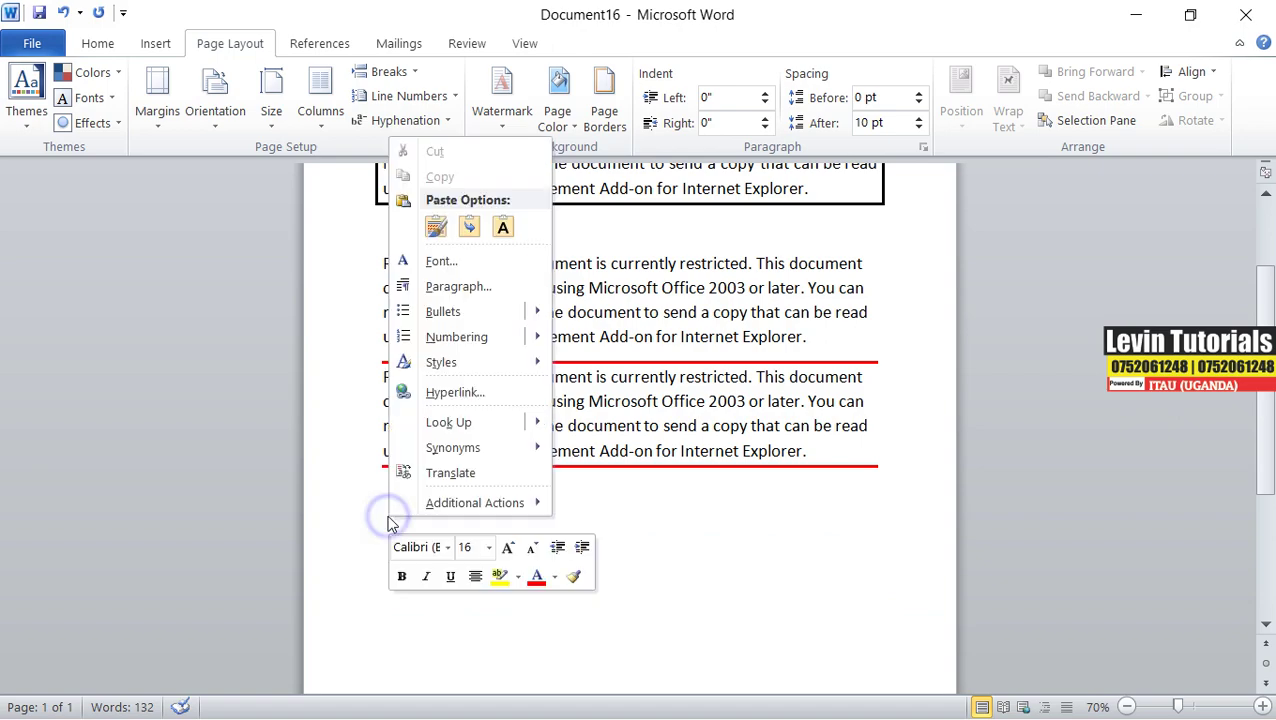
left_click(495, 228)
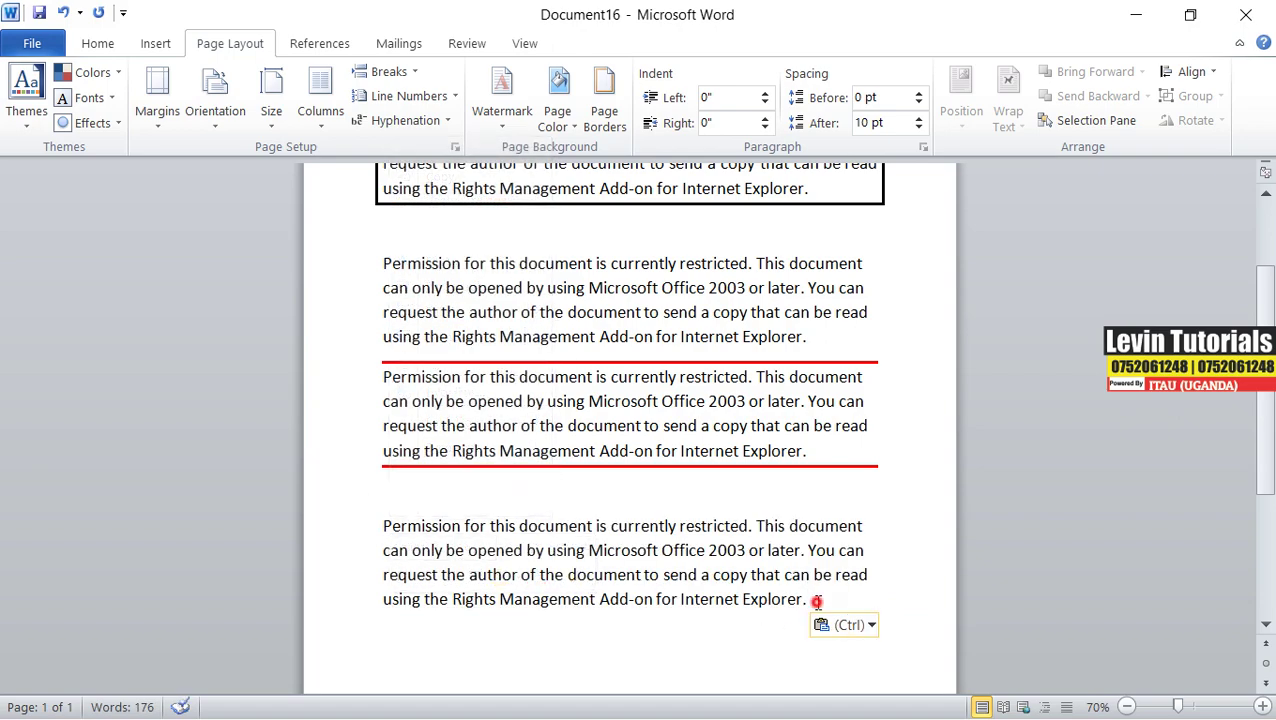
Open the border settings for the newly pasted paragraph and set them to apply to Paragraph
mouse_move(810, 600)
left_mouse_down()
mouse_move(374, 551)
mouse_move(379, 530)
left_mouse_up()
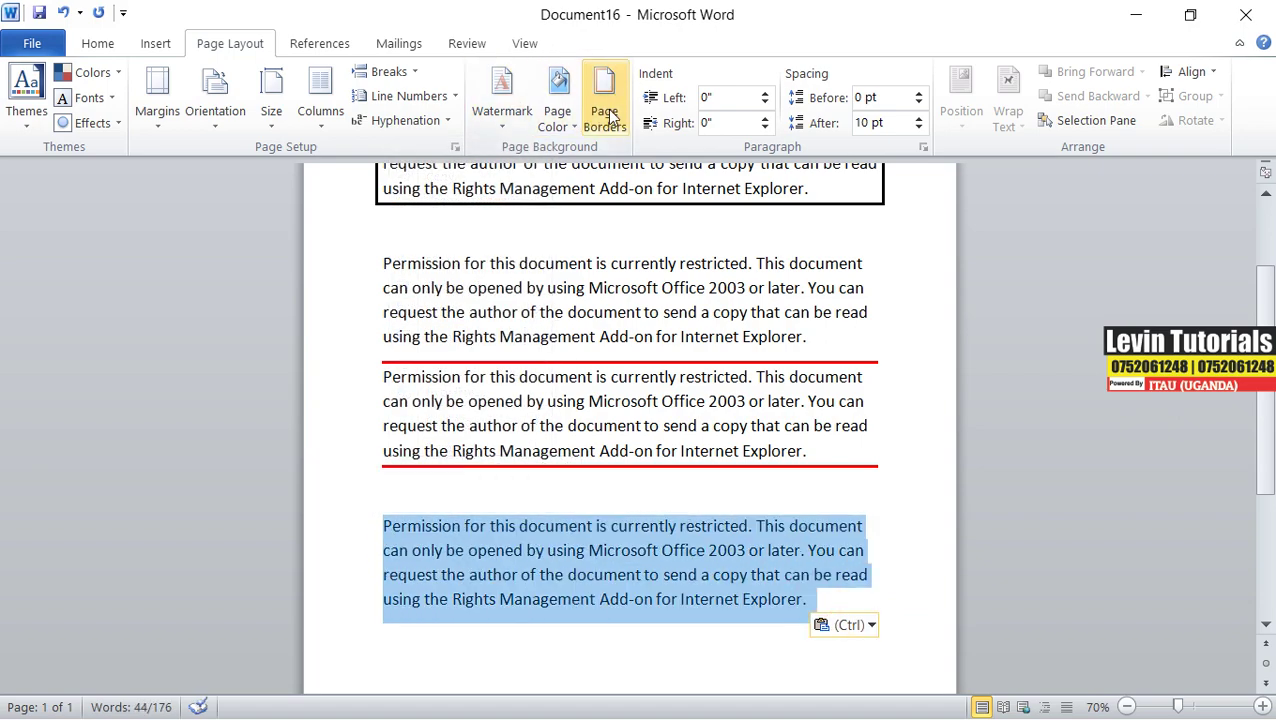
left_click(604, 110)
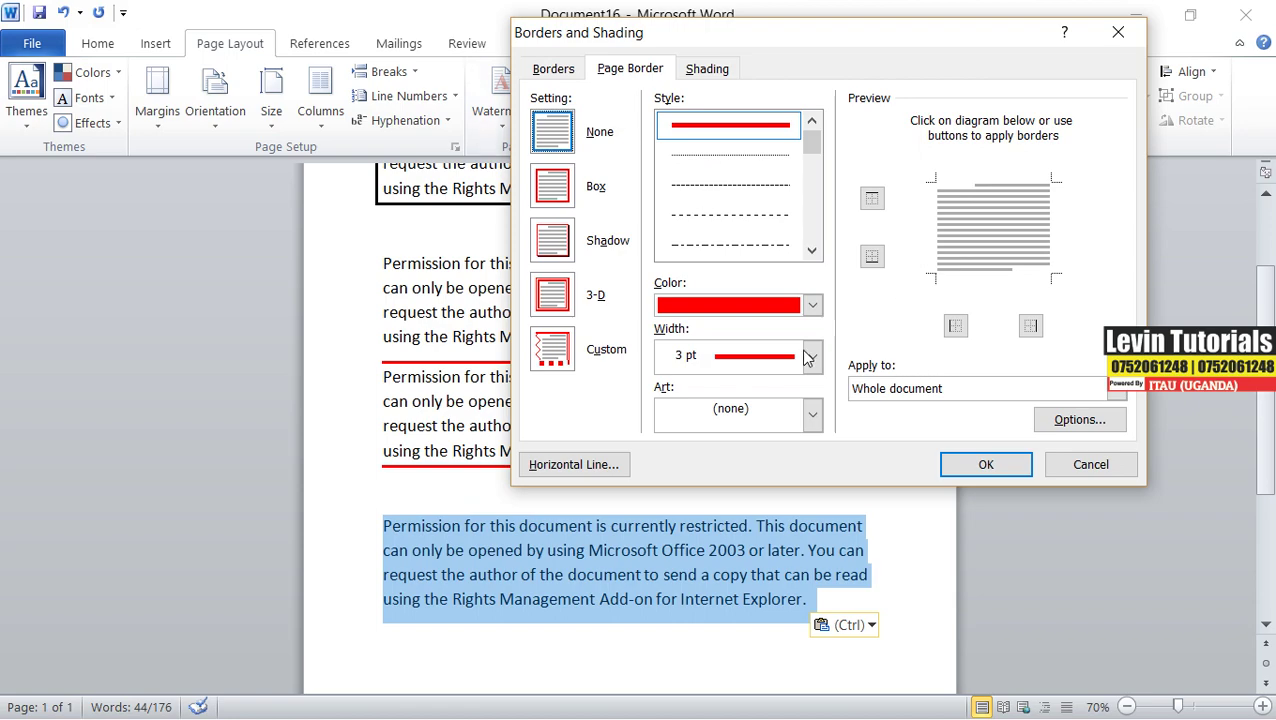
left_click(912, 389)
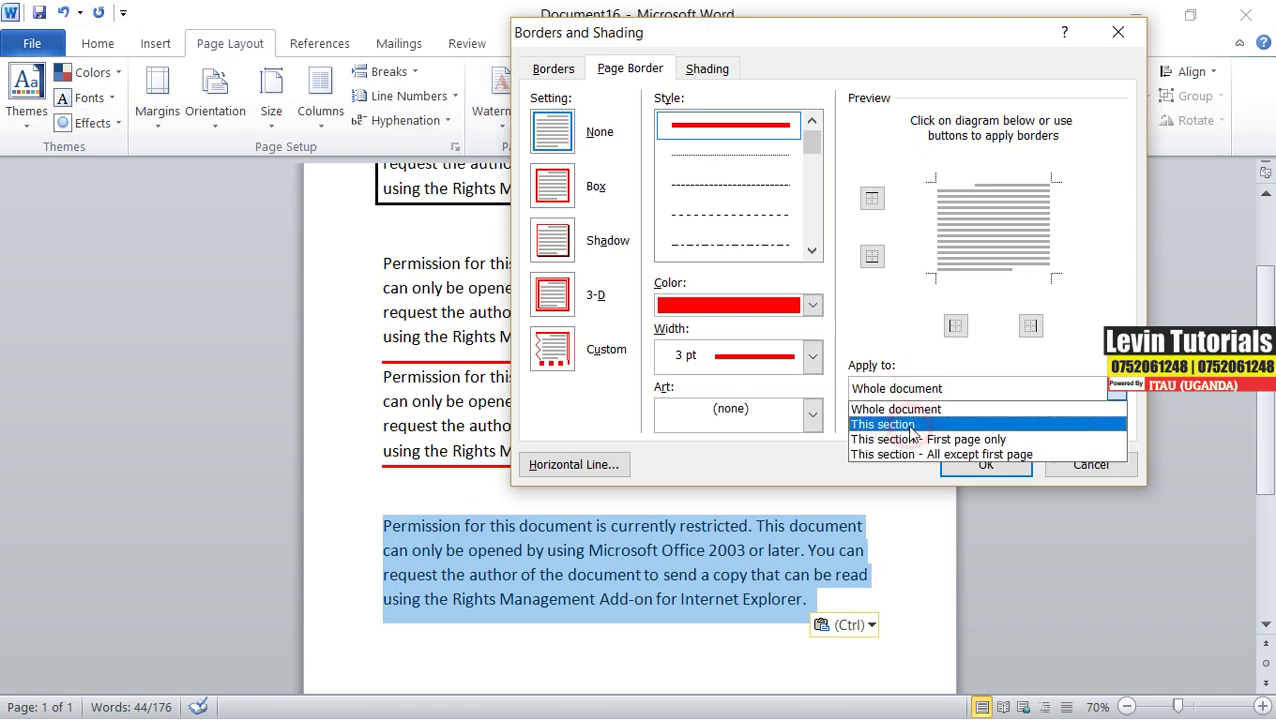
left_click(553, 68)
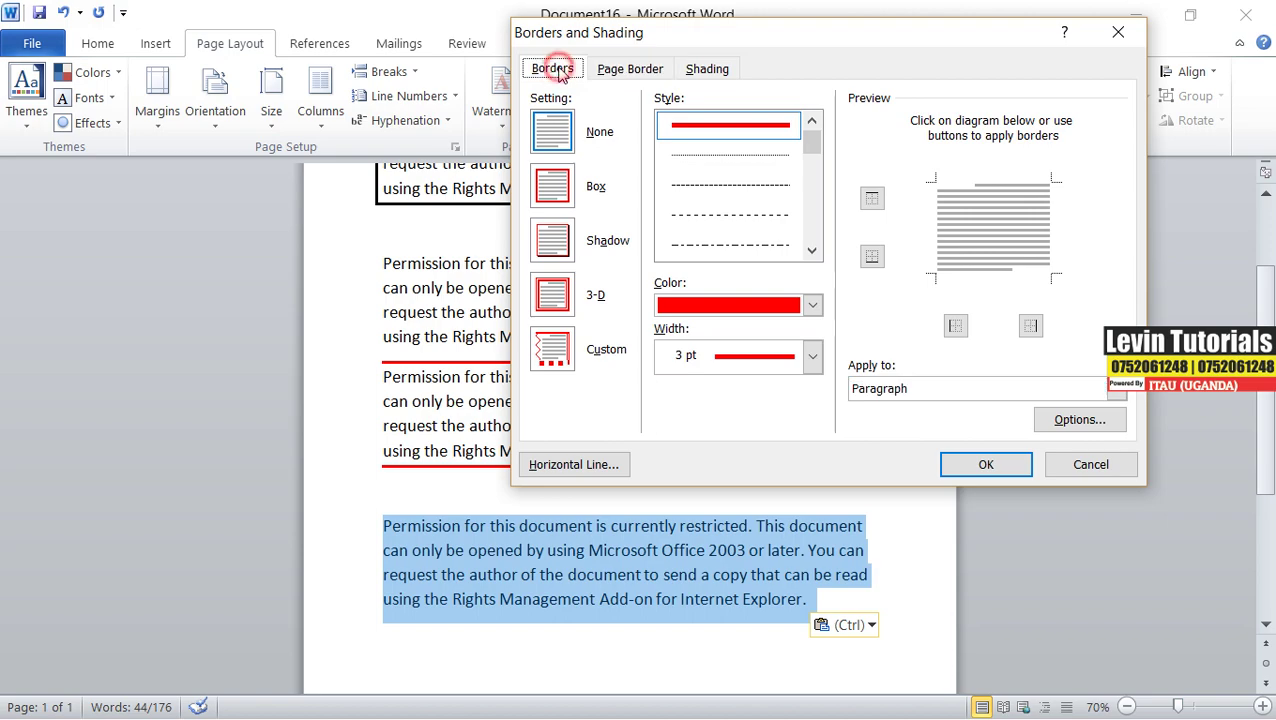
left_click(921, 397)
left_click(920, 396)
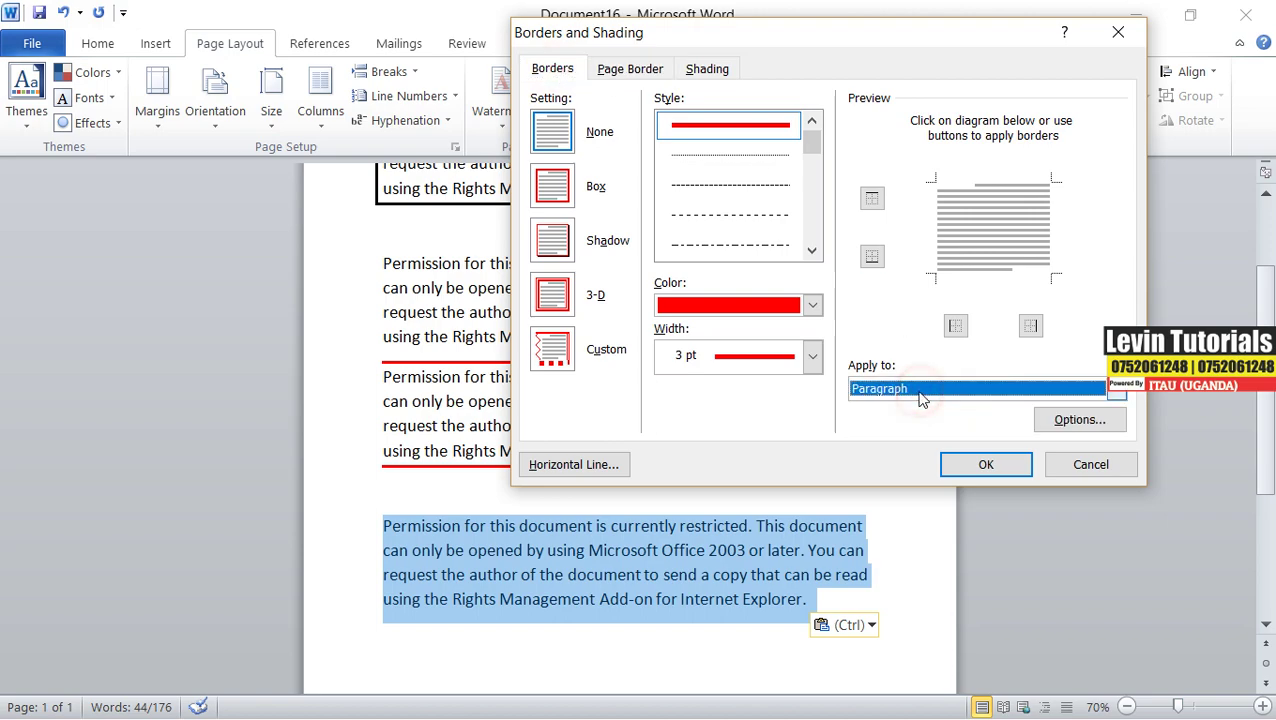
Give the selected paragraph light blue 3 pt borders on its left and right sides only
left_click(811, 305)
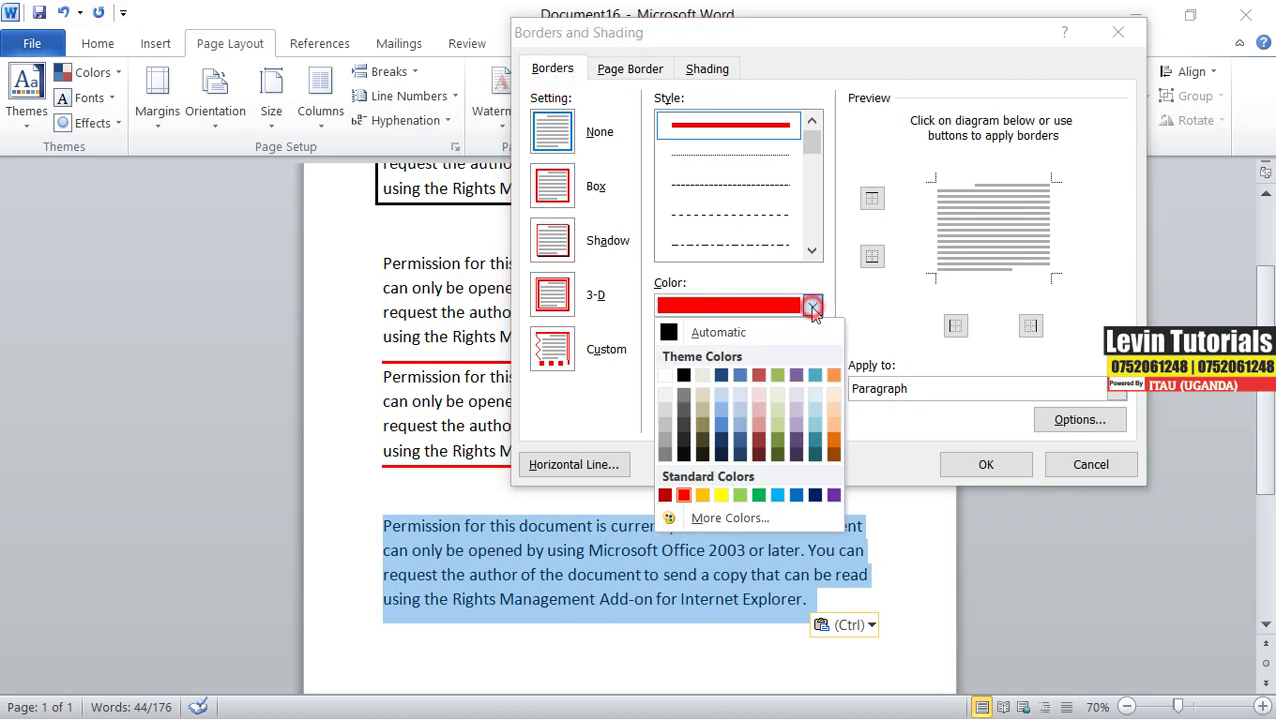
left_click(737, 456)
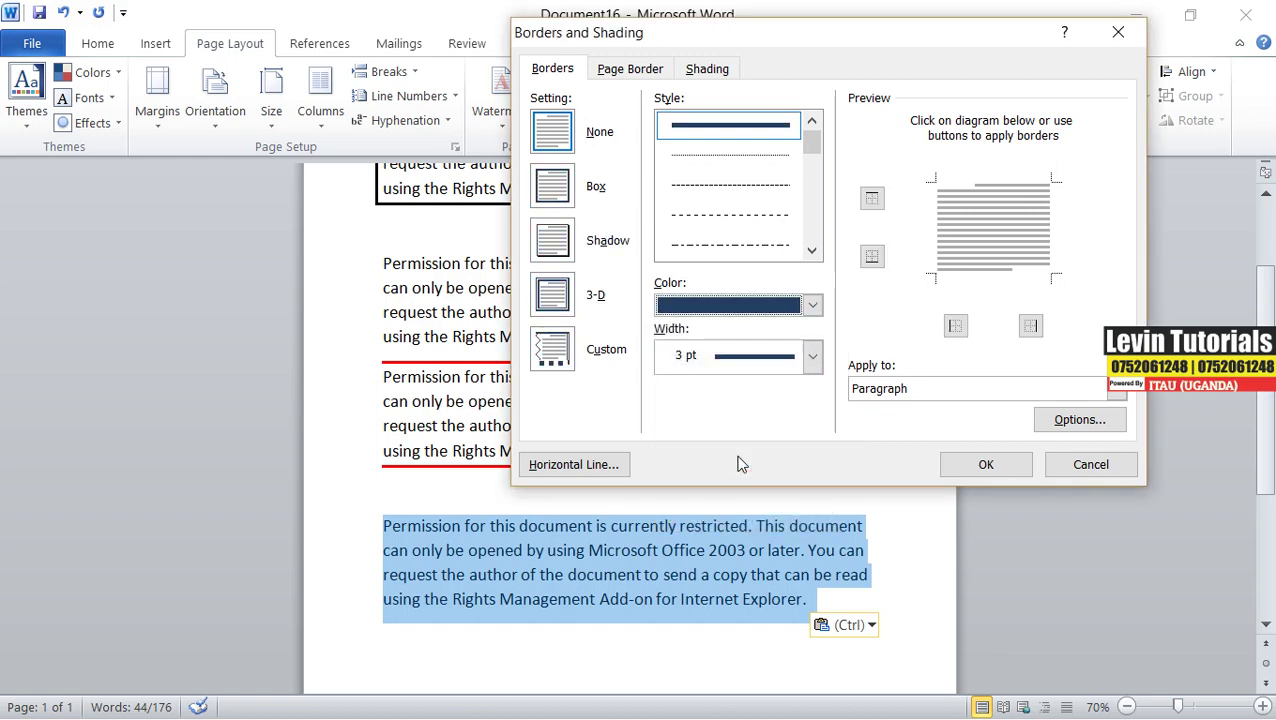
left_click(815, 305)
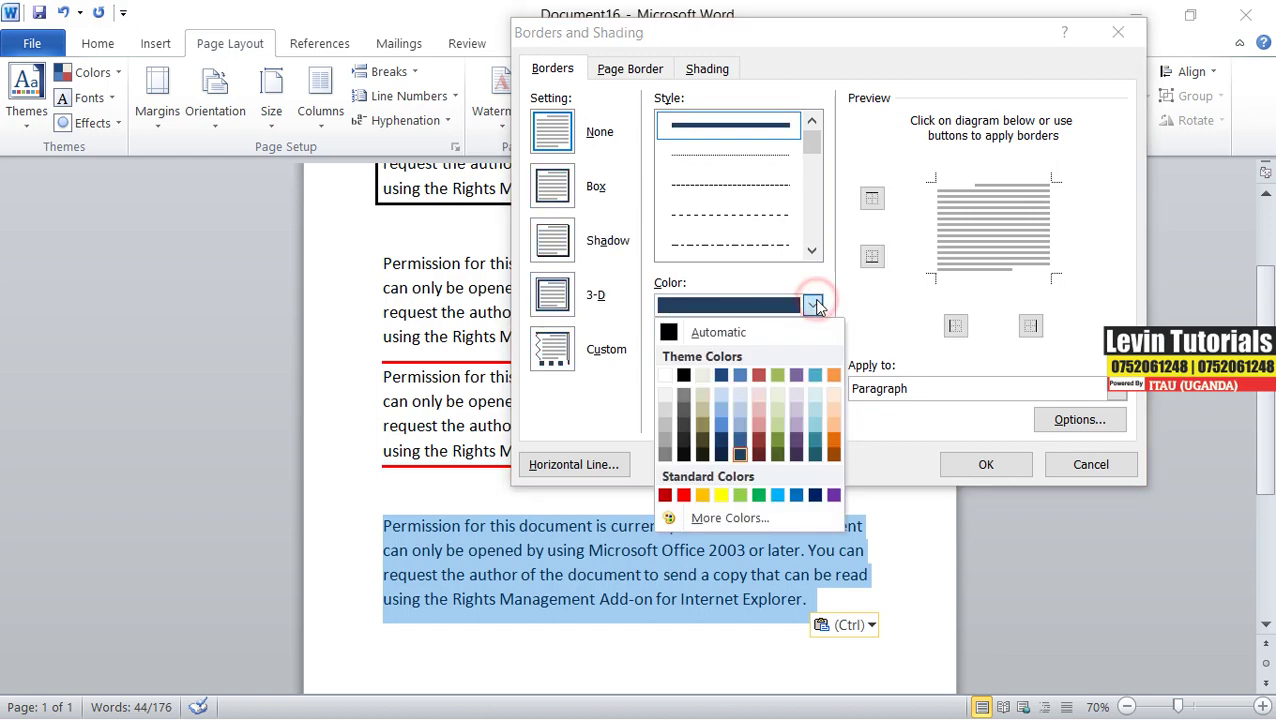
left_click(777, 494)
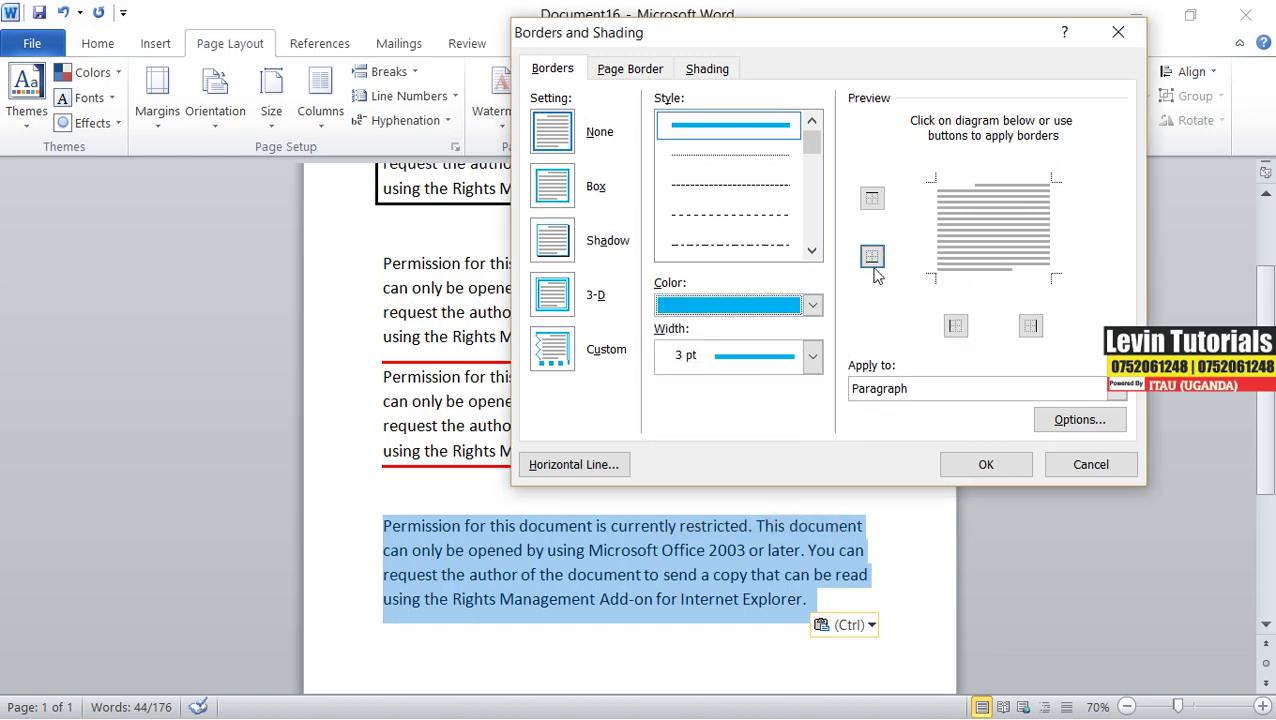
left_click(956, 326)
left_click(1031, 326)
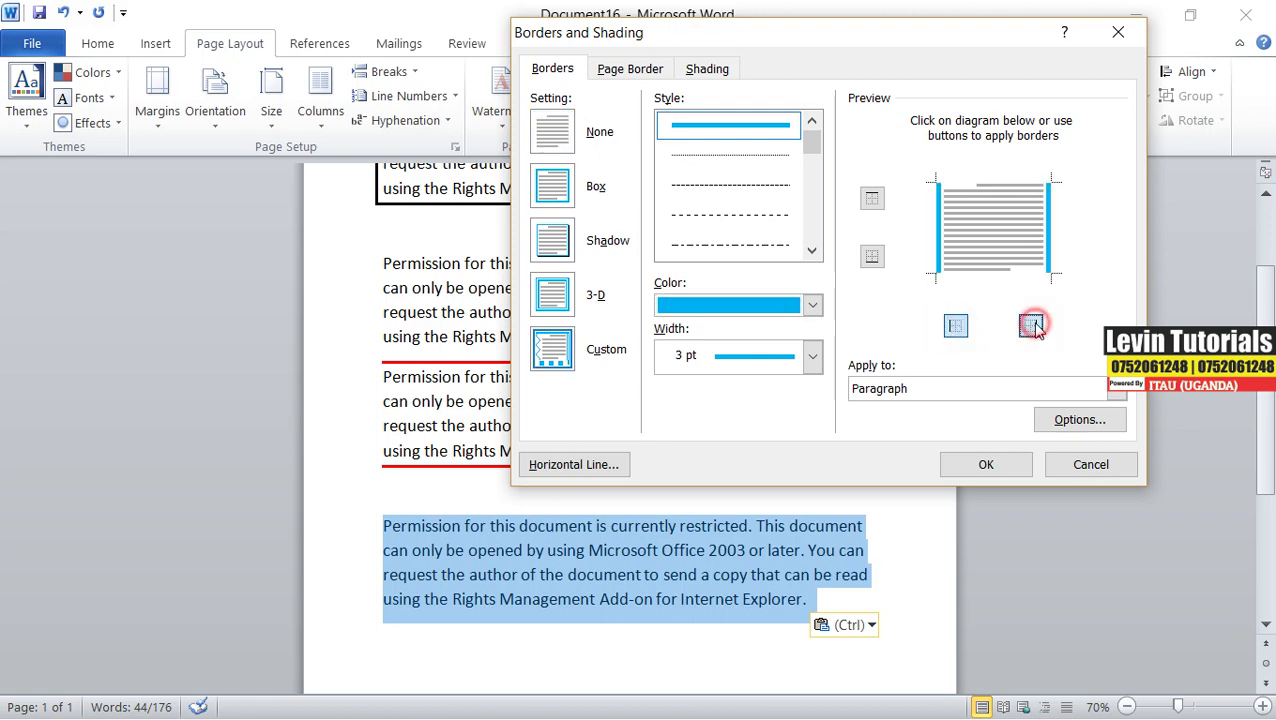
left_click(997, 466)
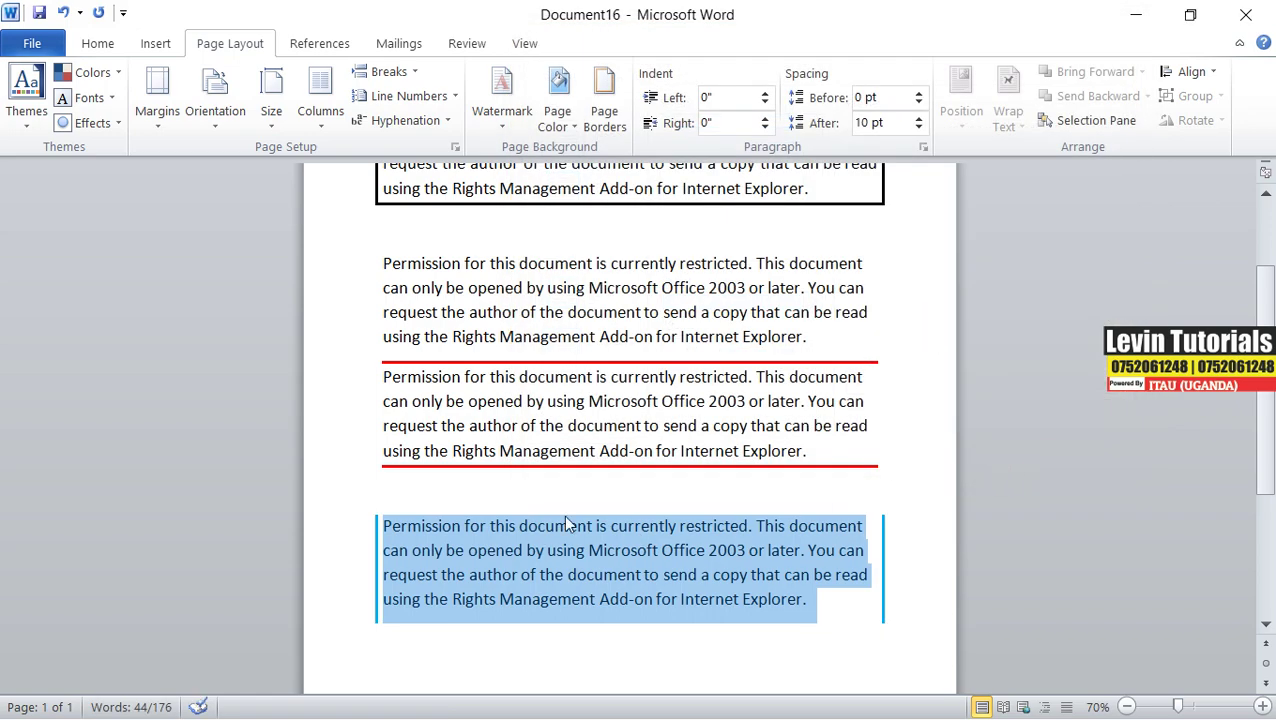
left_click(913, 497)
Place the insertion point on an empty line below the blue-bordered paragraph
scroll(840, 481, "down", 3)
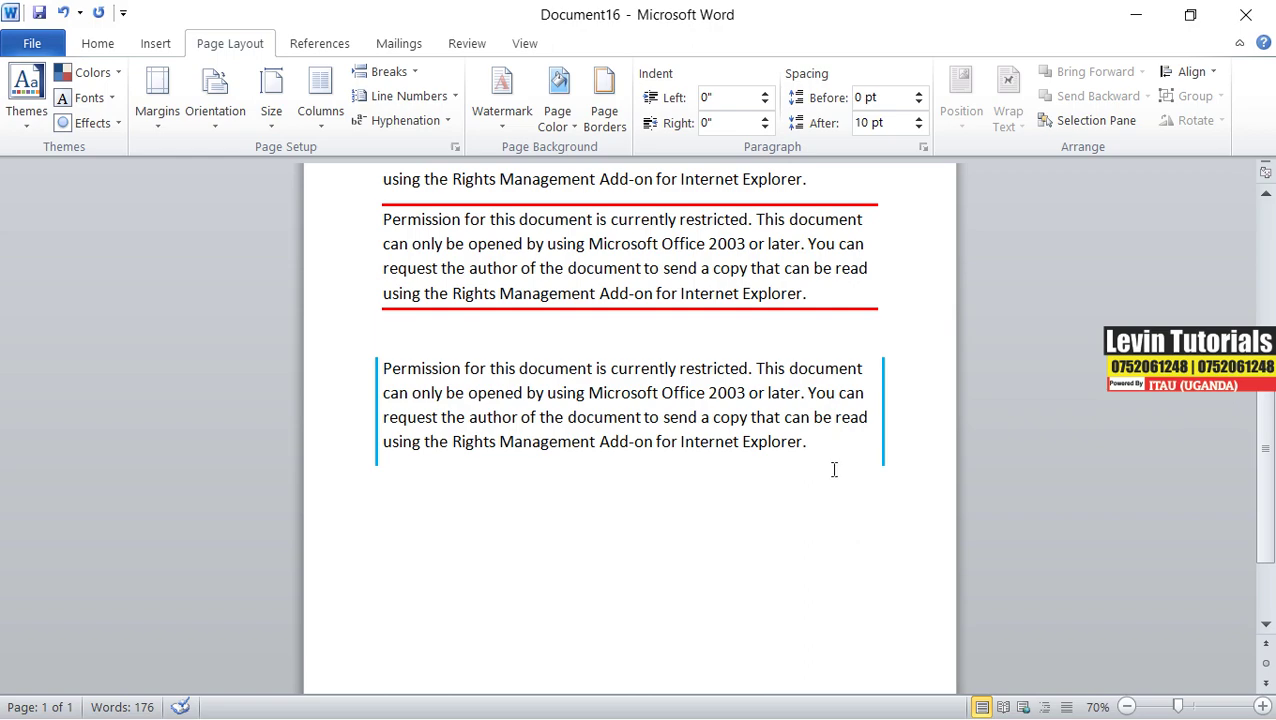
left_click(384, 527)
left_click(380, 505)
left_click(380, 505)
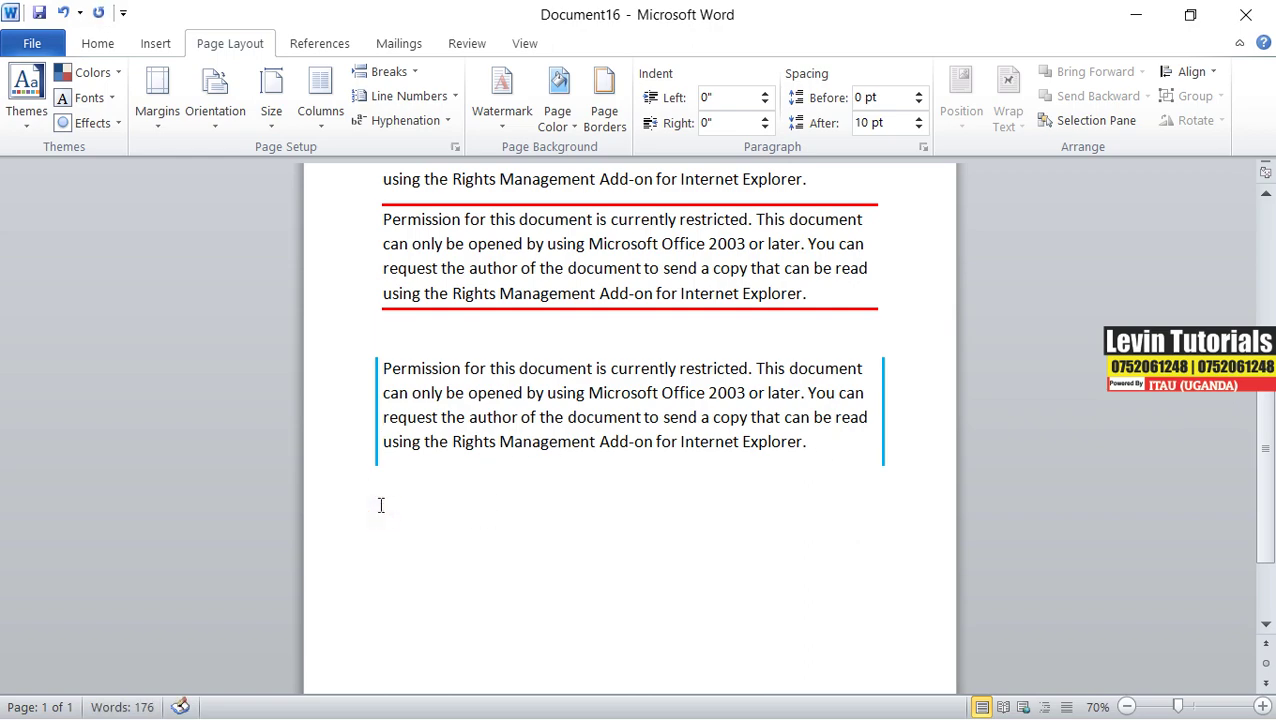
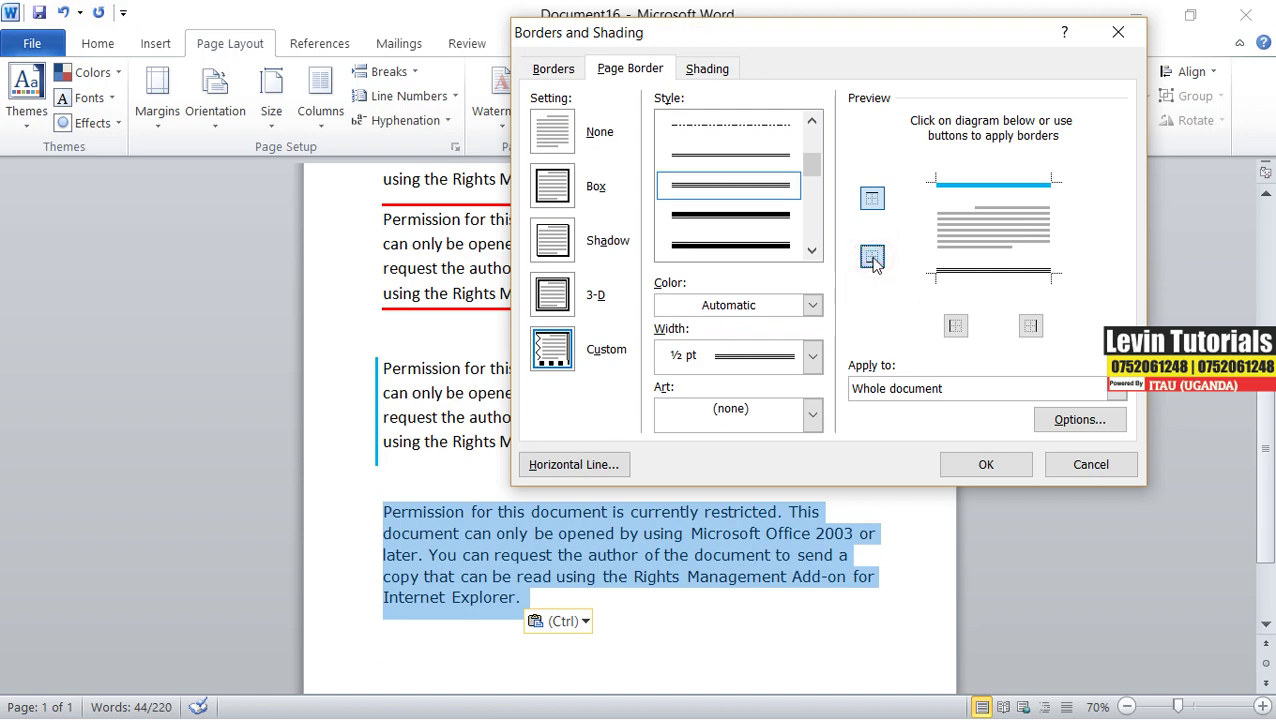
Set the double-line page border's colour to red and apply it to the bottom and top edges
left_click(812, 305)
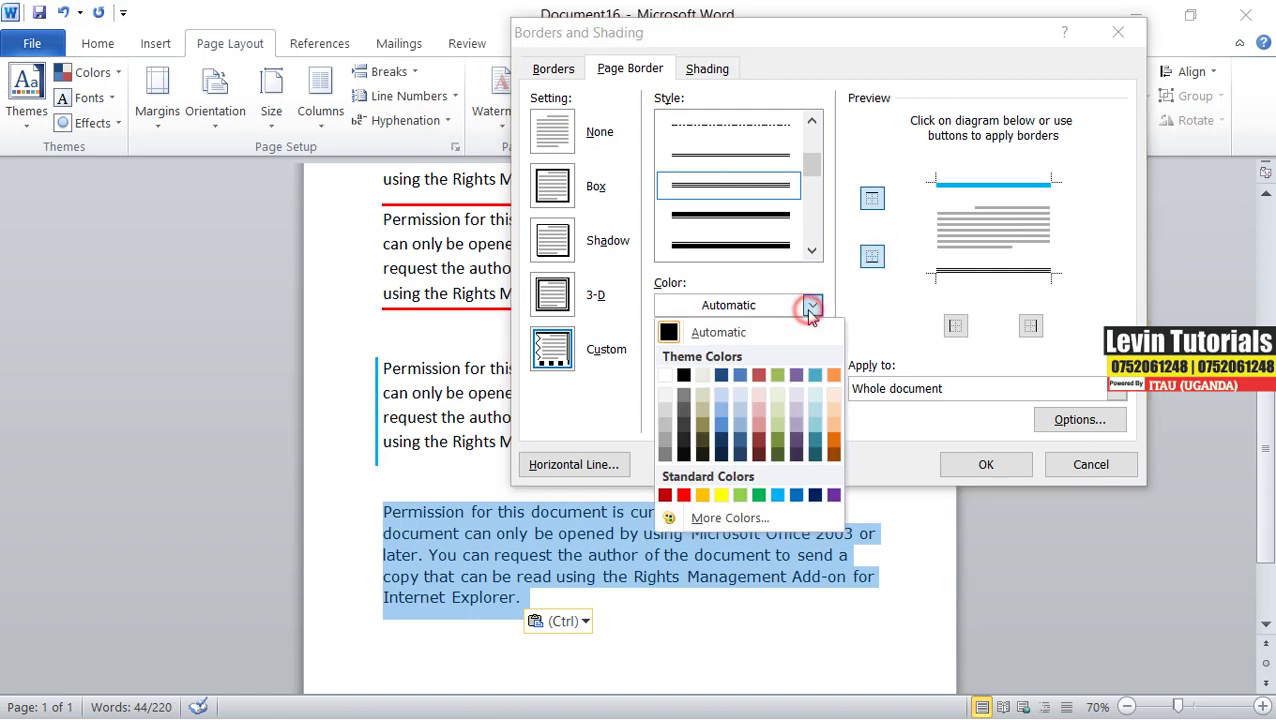
left_click(678, 493)
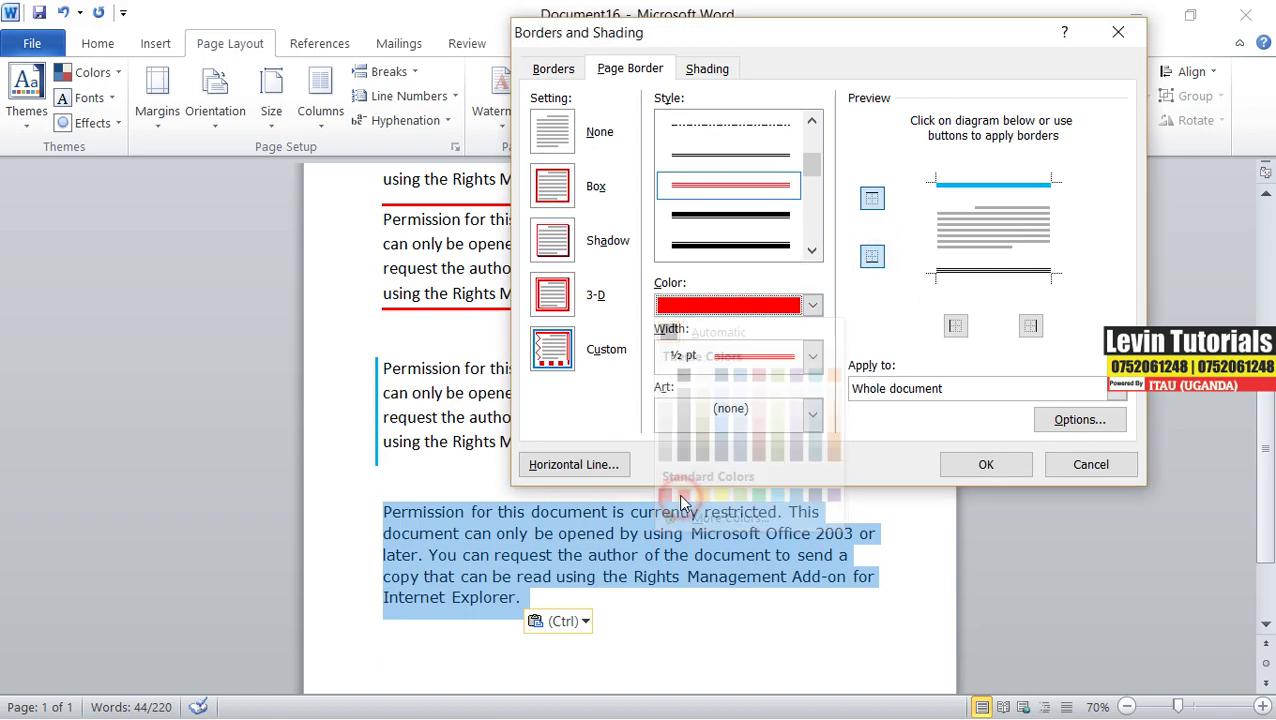
left_click(872, 257)
left_click(872, 257)
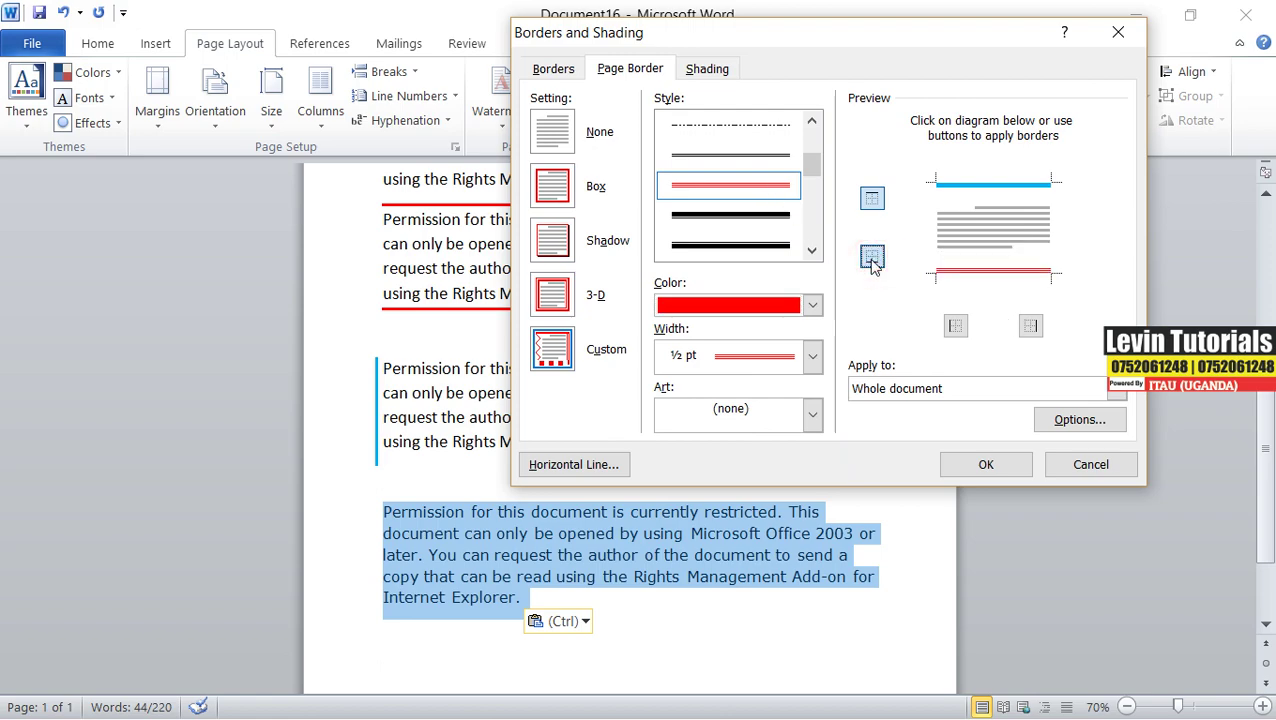
left_click(972, 186)
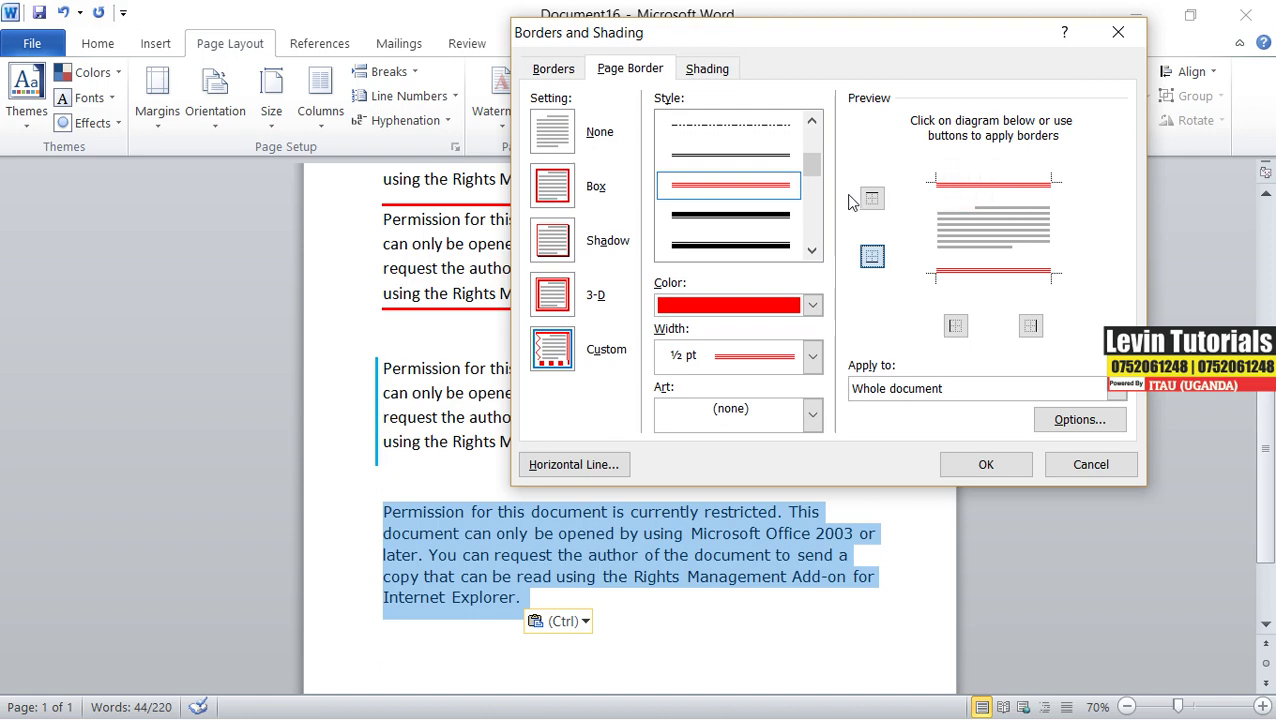
Change the page border's top edge to a green ½ pt dotted line
scroll(806, 162, "up", 3)
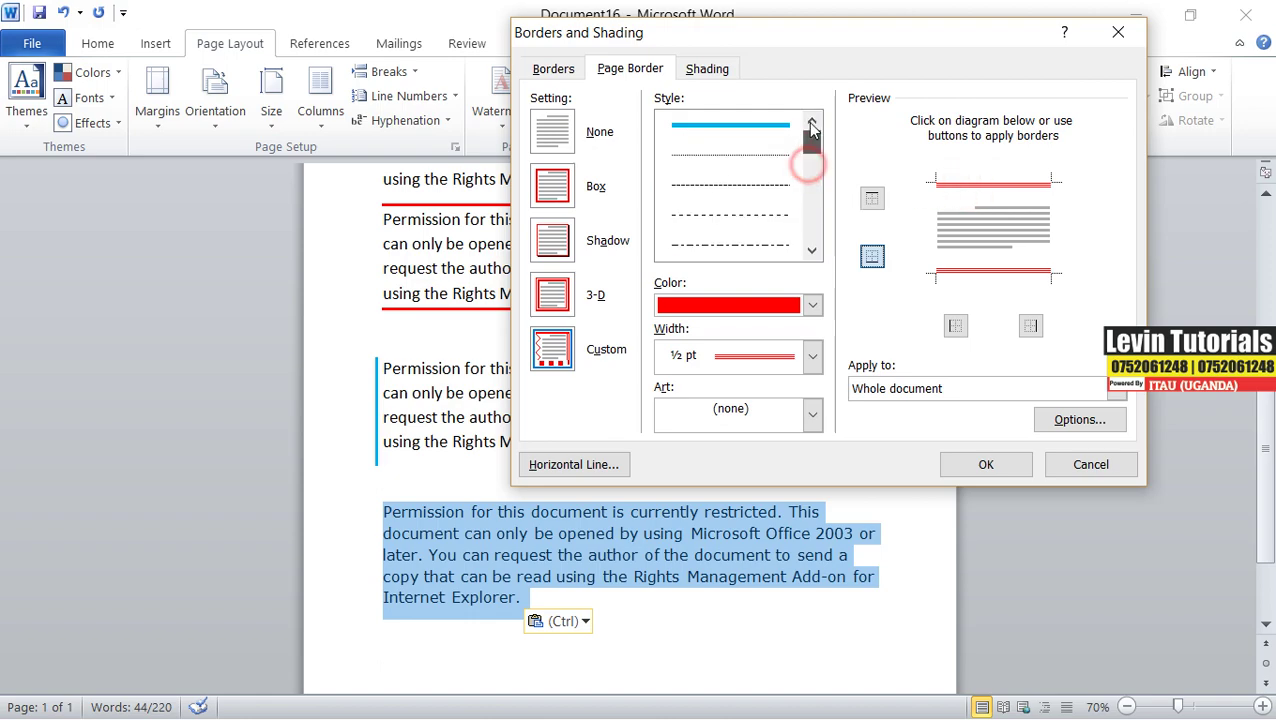
left_click(746, 158)
left_click(871, 195)
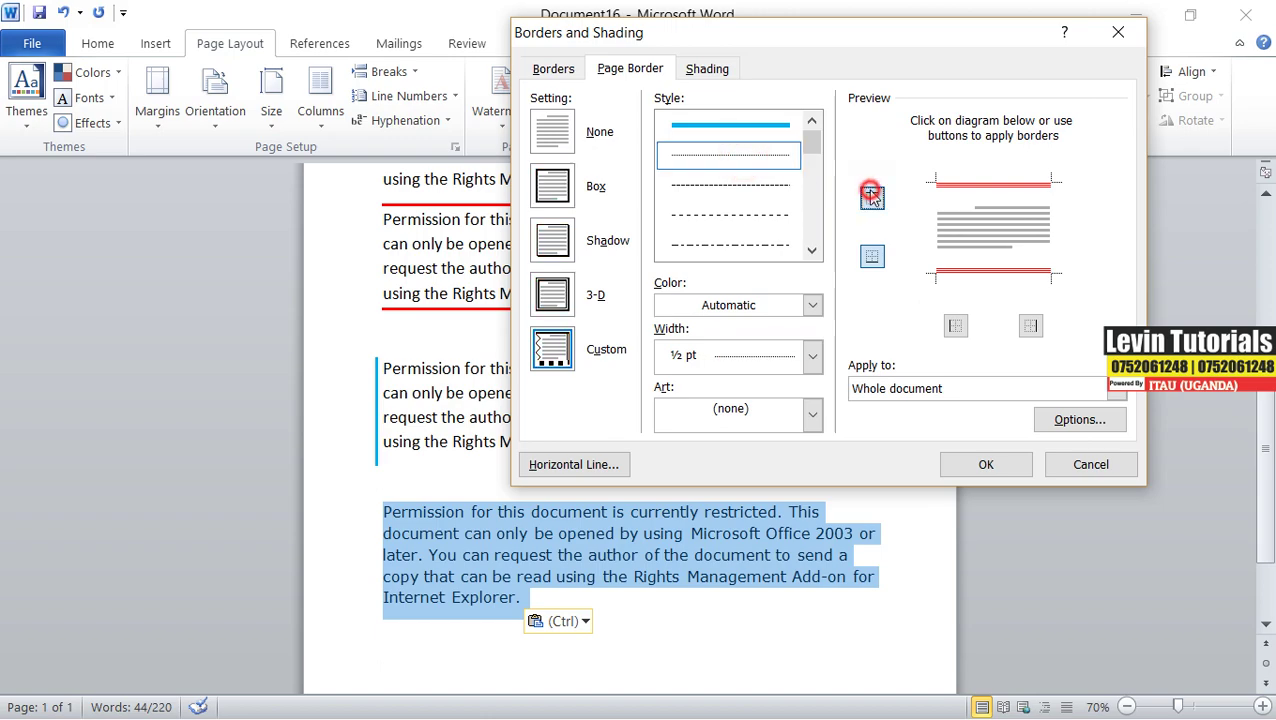
left_click(812, 305)
left_click(774, 374)
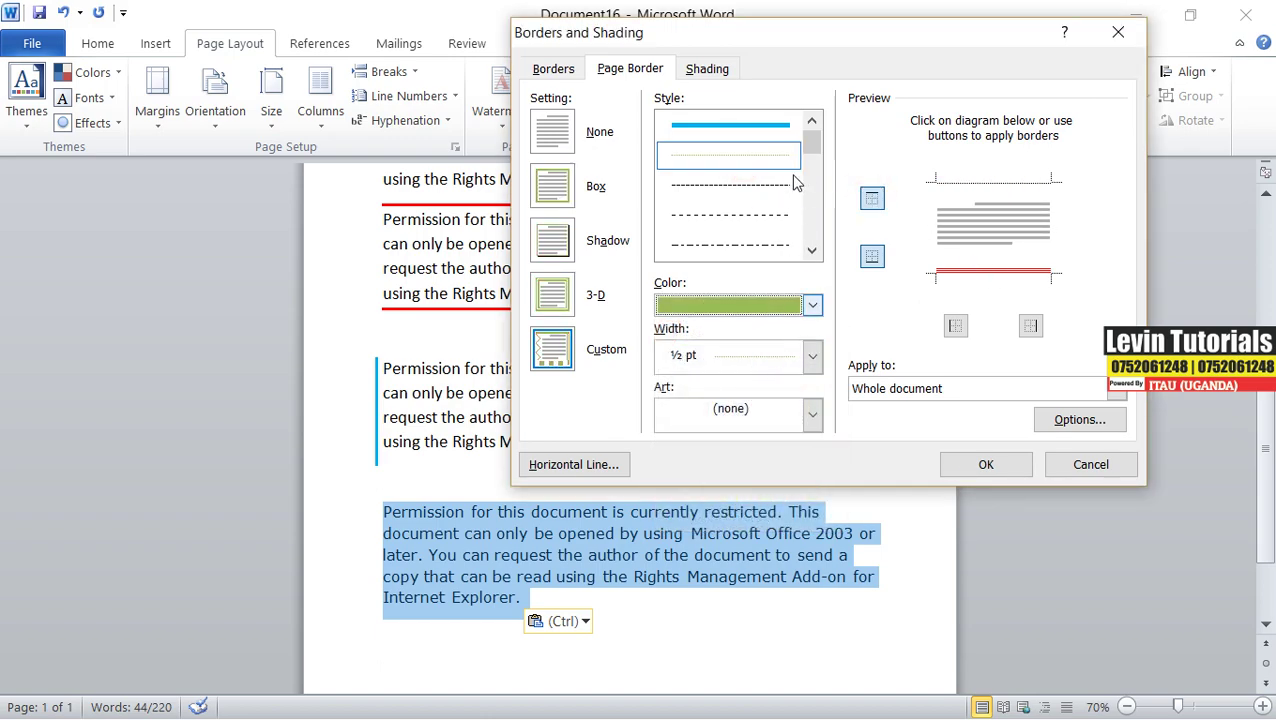
left_click(872, 198)
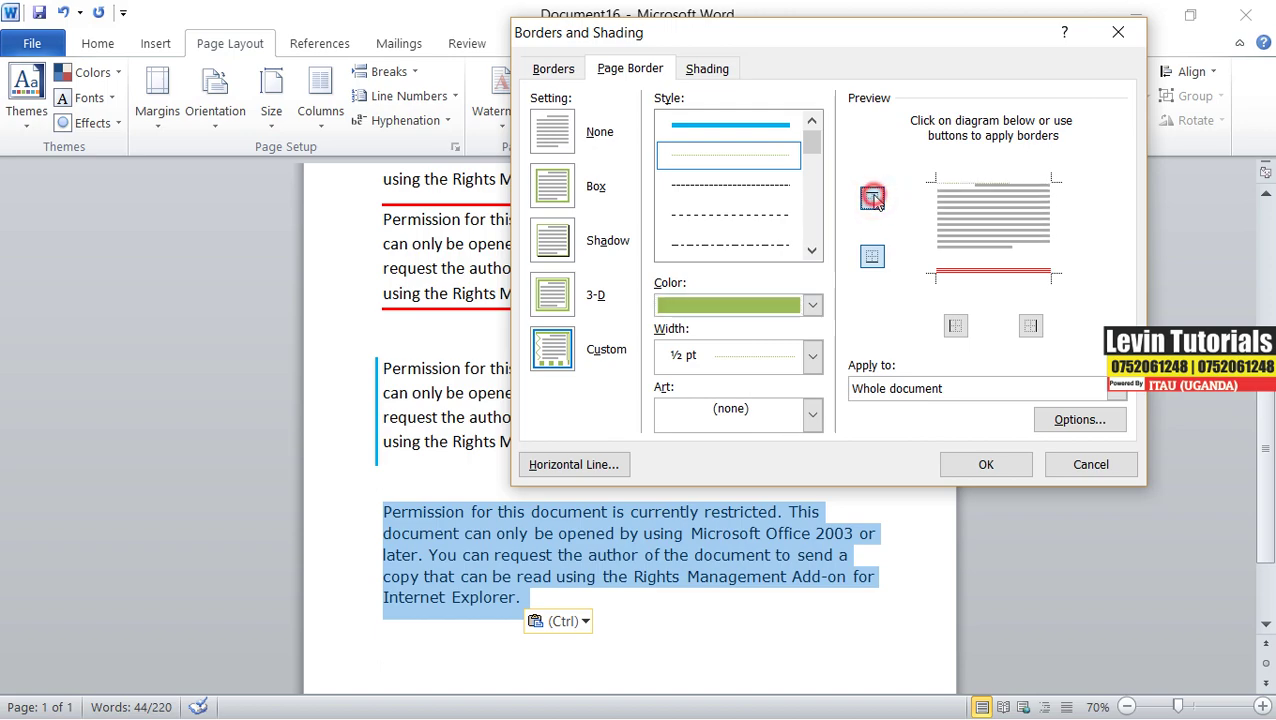
left_click(1005, 468)
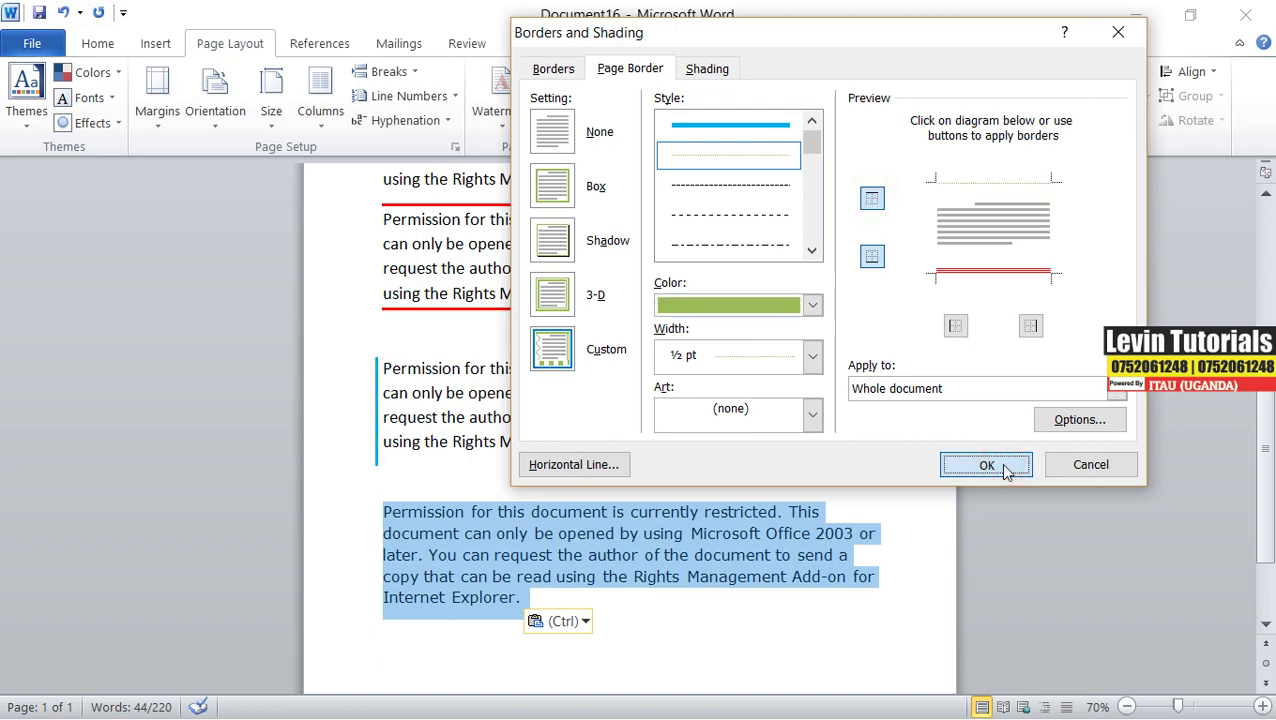
Give the selected last paragraph a light blue 3 pt top border and a red ½ pt double-line bottom border
left_click(948, 390)
left_click(897, 424)
left_click(554, 70)
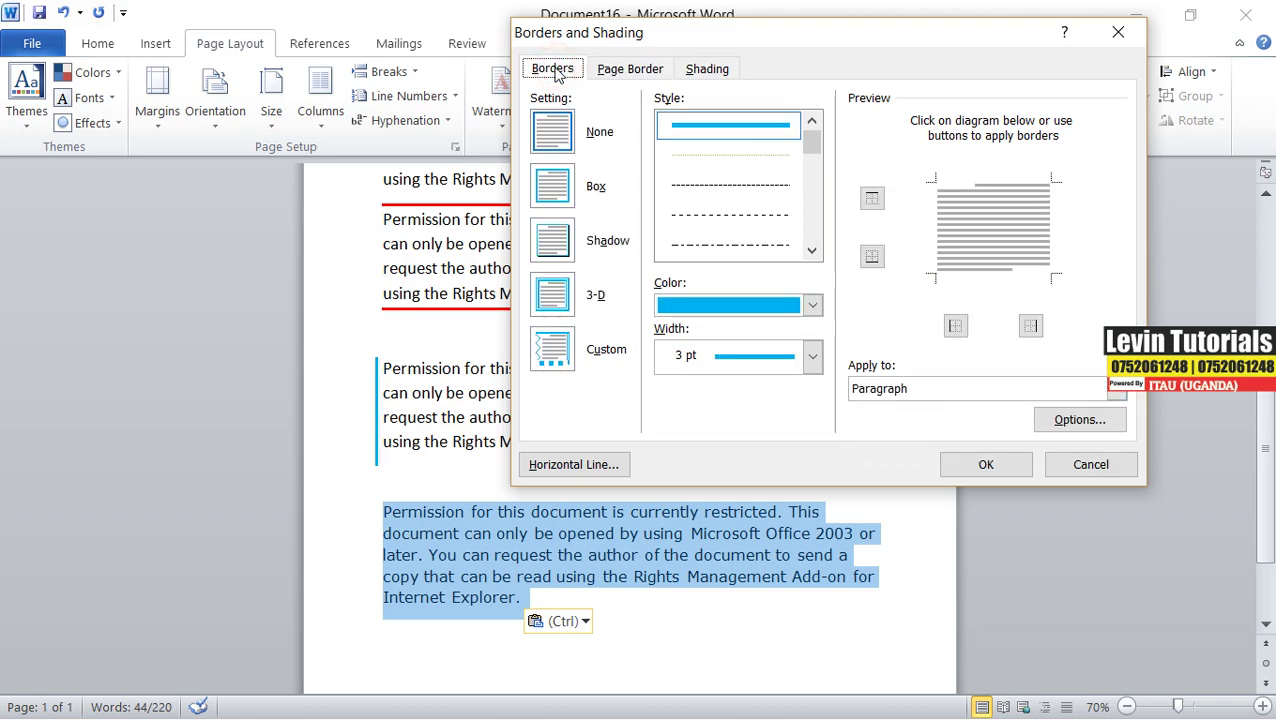
left_click(872, 199)
left_click_drag(811, 135, 809, 163)
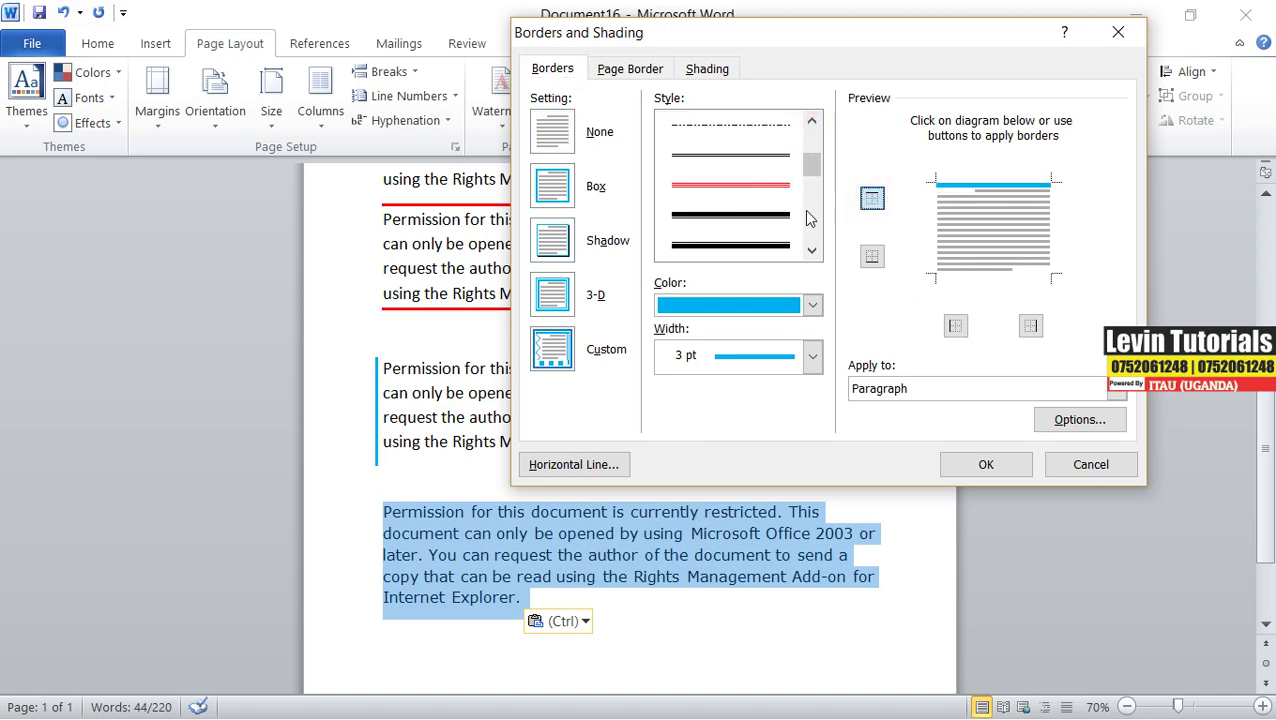
left_click(730, 186)
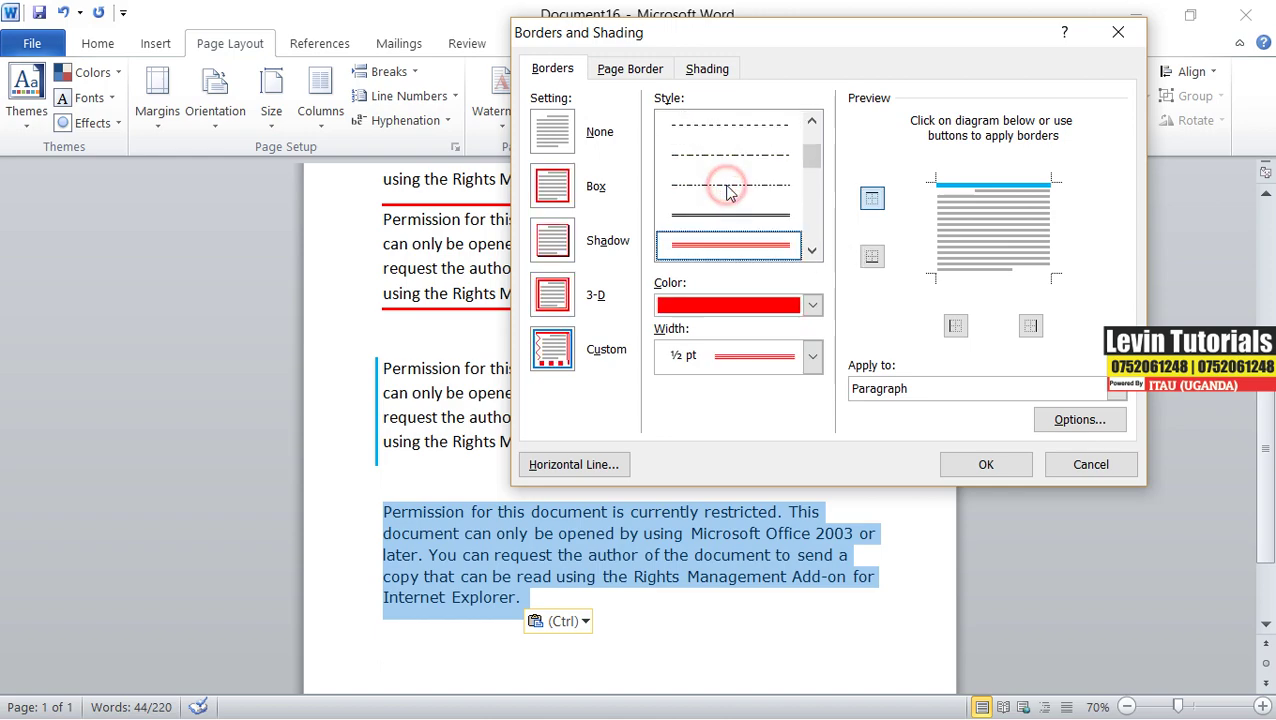
left_click(871, 258)
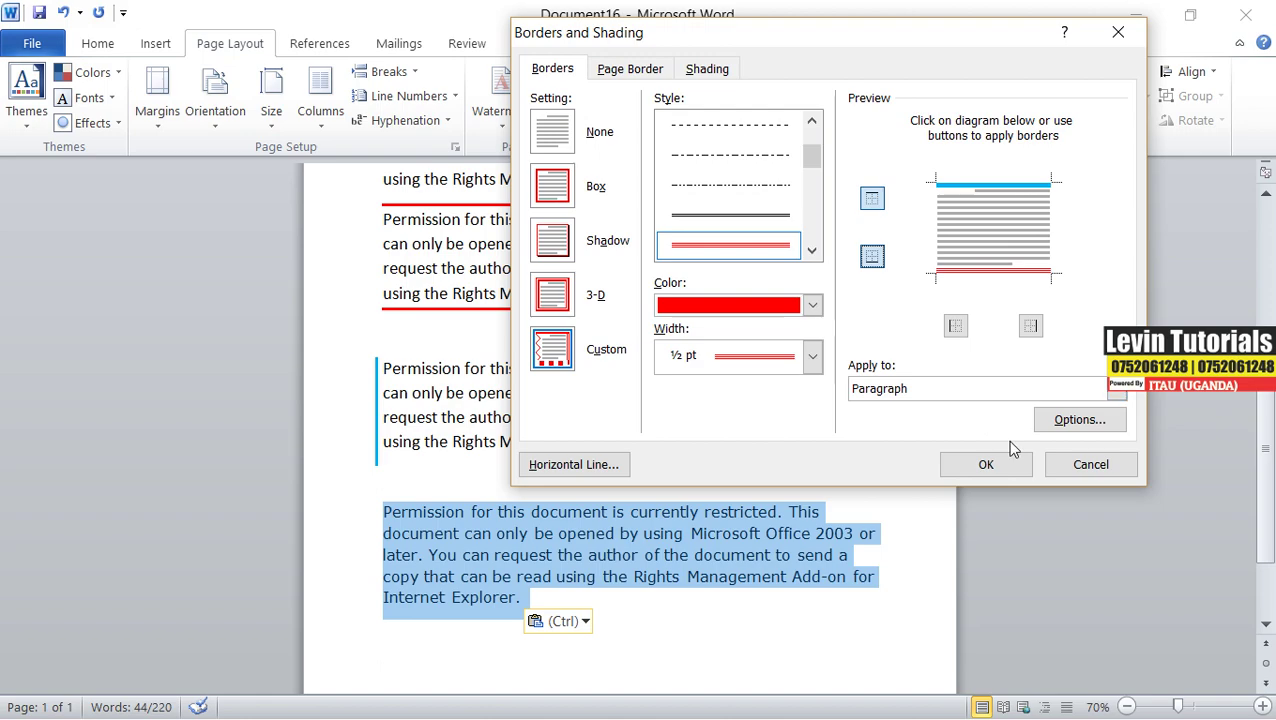
left_click(985, 464)
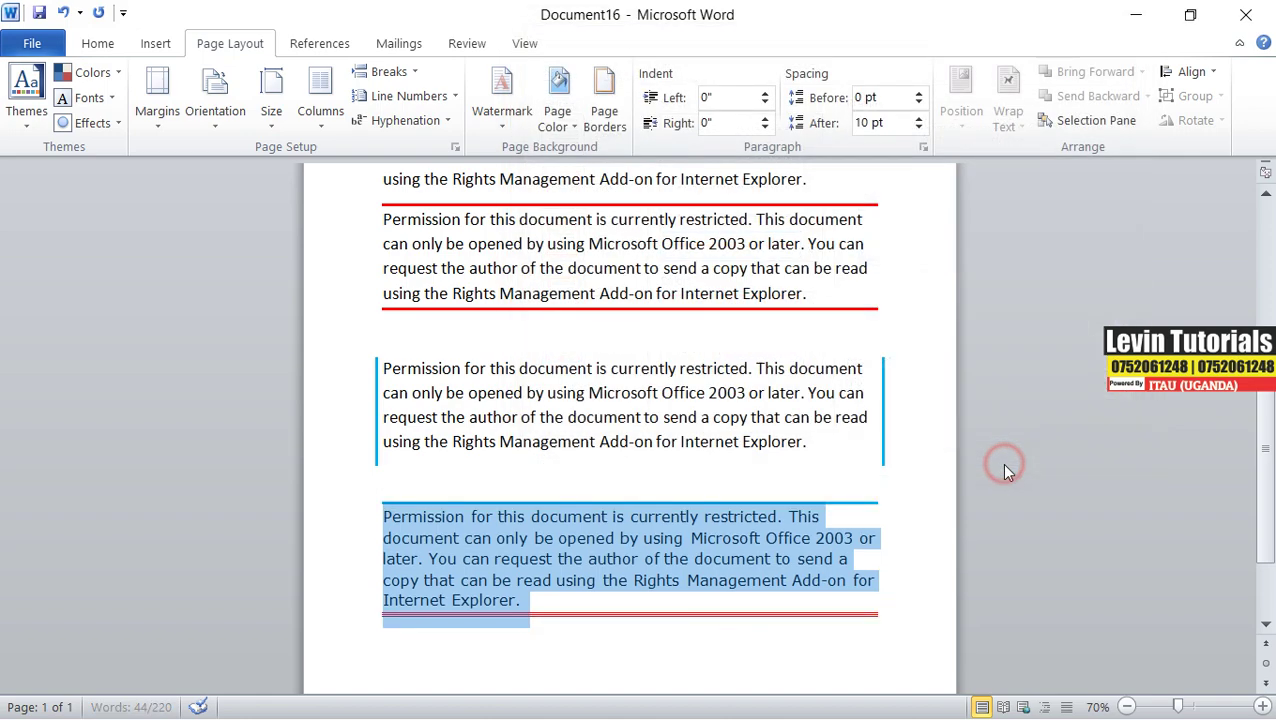
left_click(694, 642)
Create a new blank document
scroll(513, 580, "down", 2)
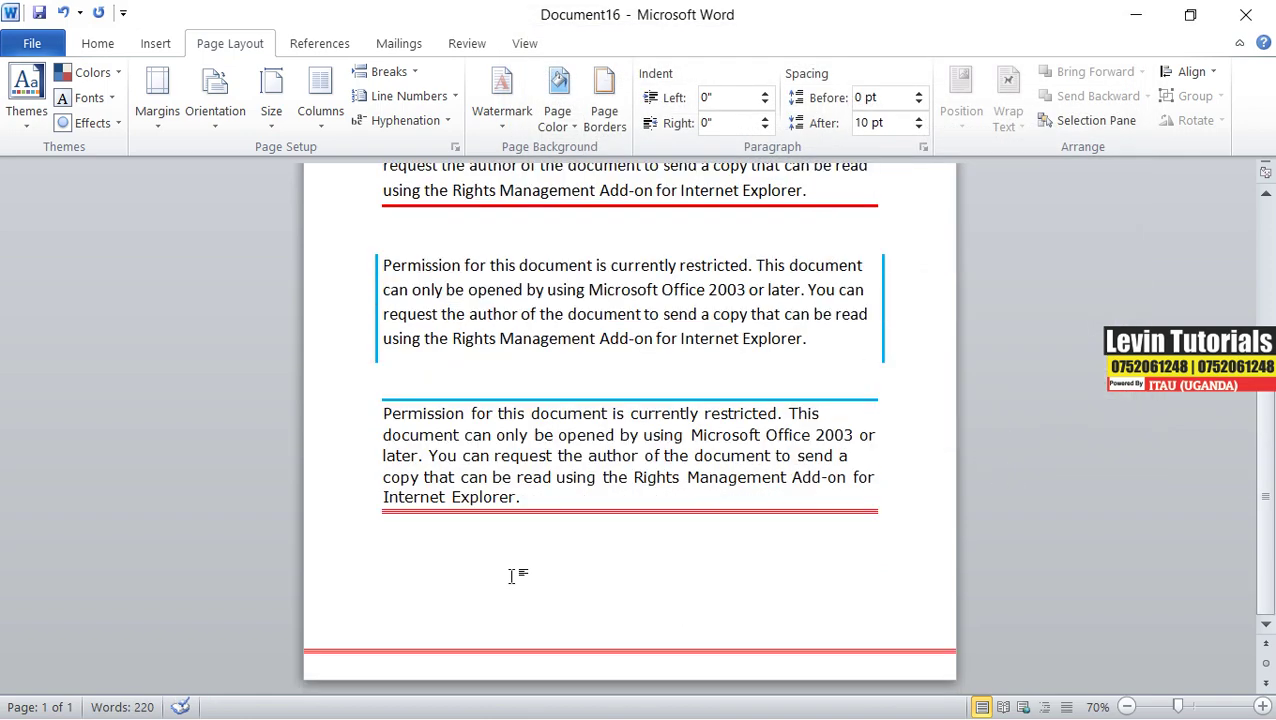
scroll(471, 535, "up", 8)
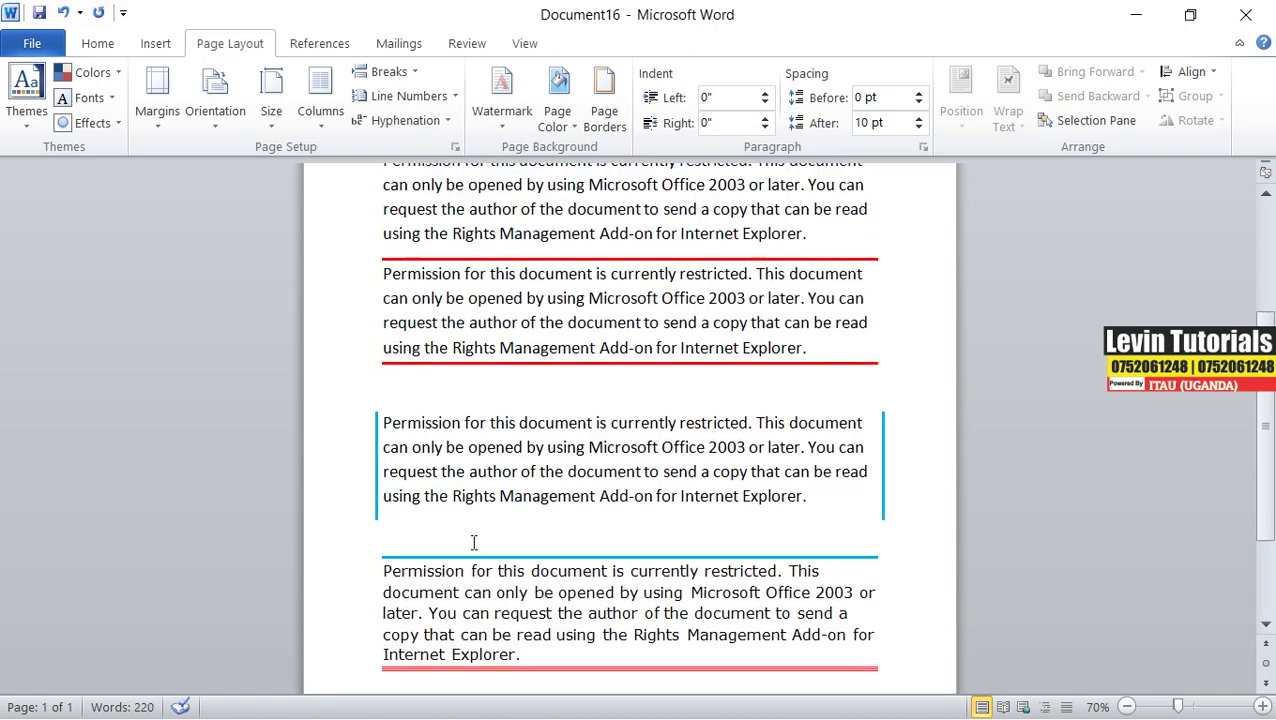
scroll(473, 541, "down", 8)
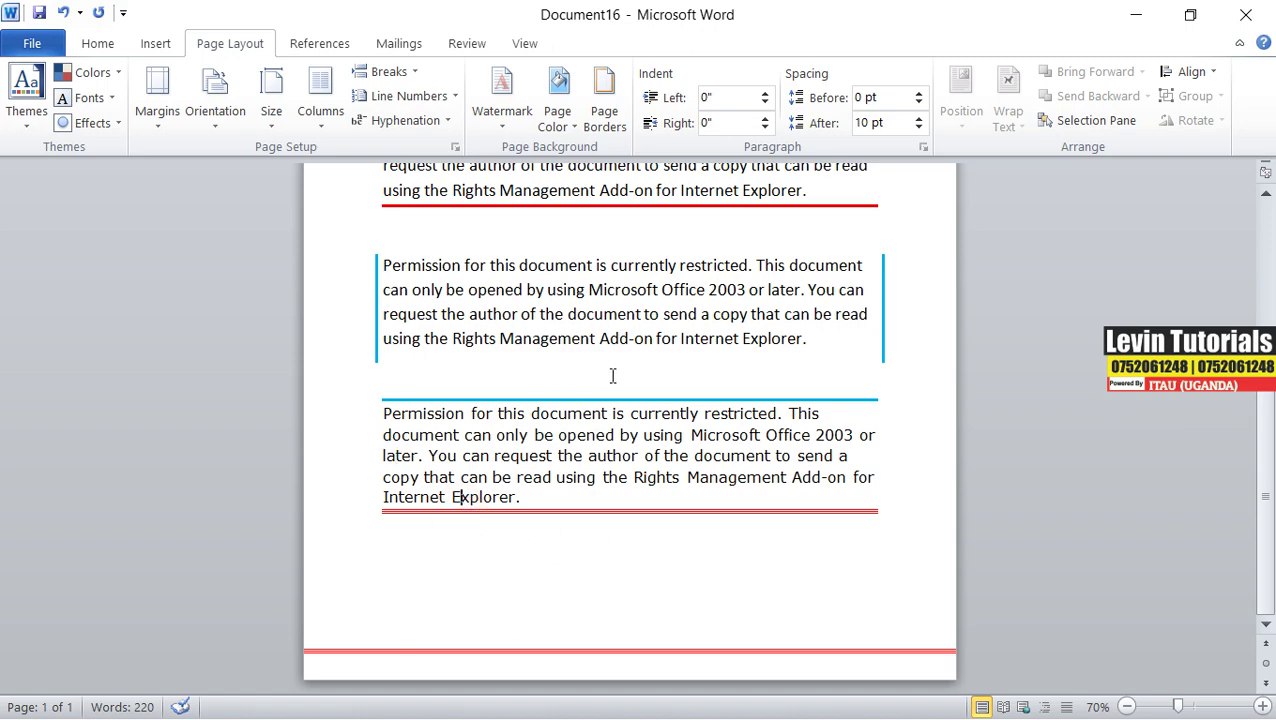
scroll(614, 400, "up", 5)
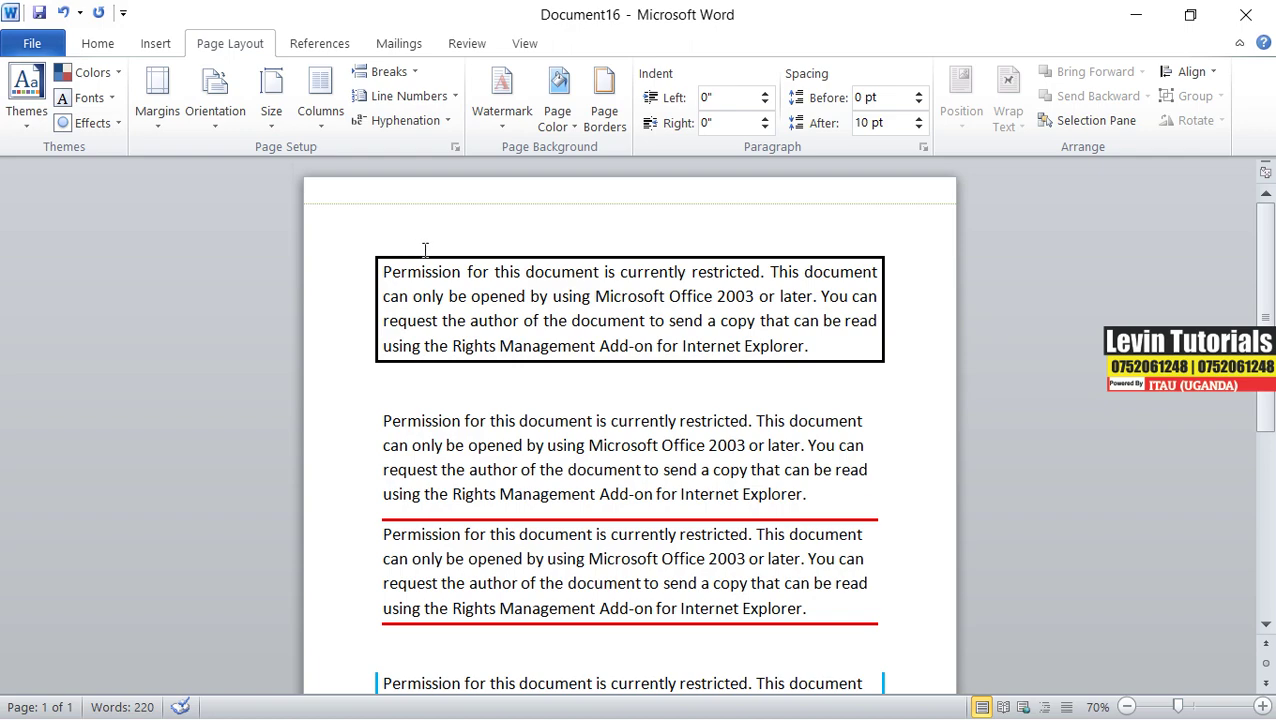
key("ctrl+n")
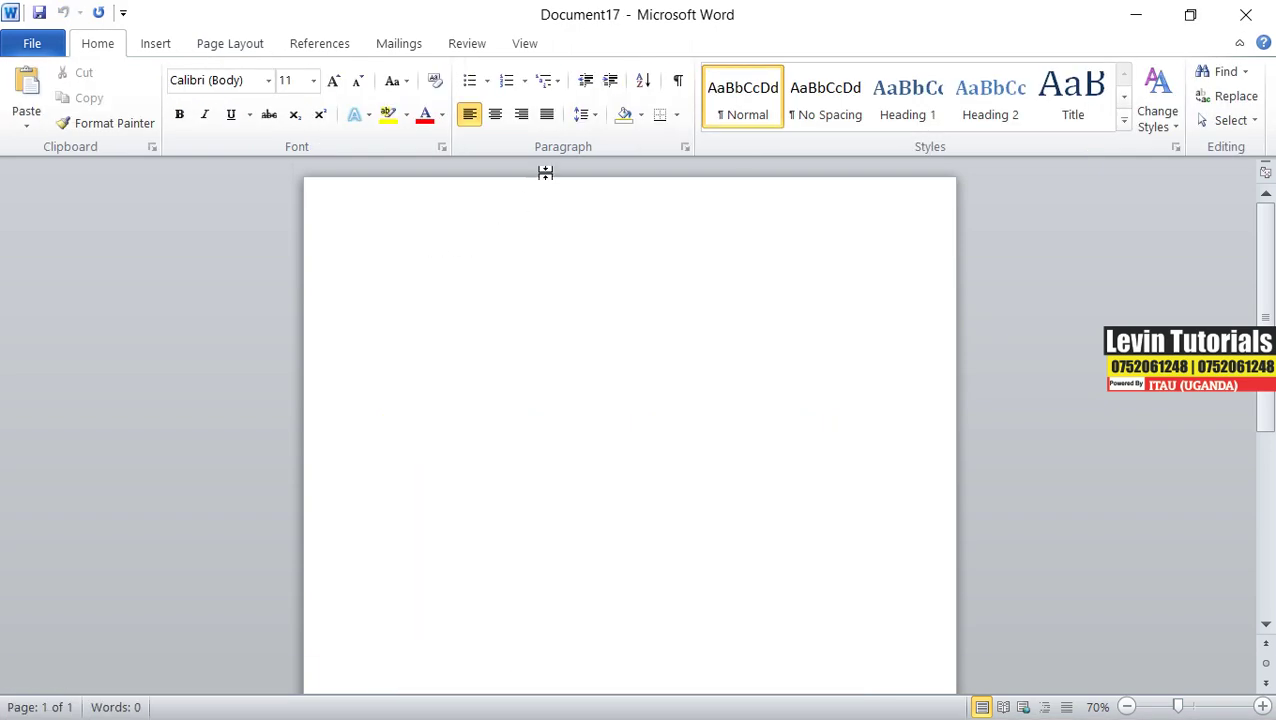
Examine the paragraph border, page border and shading options in the Borders and Shading dialog, leaving them unchanged
left_click(232, 44)
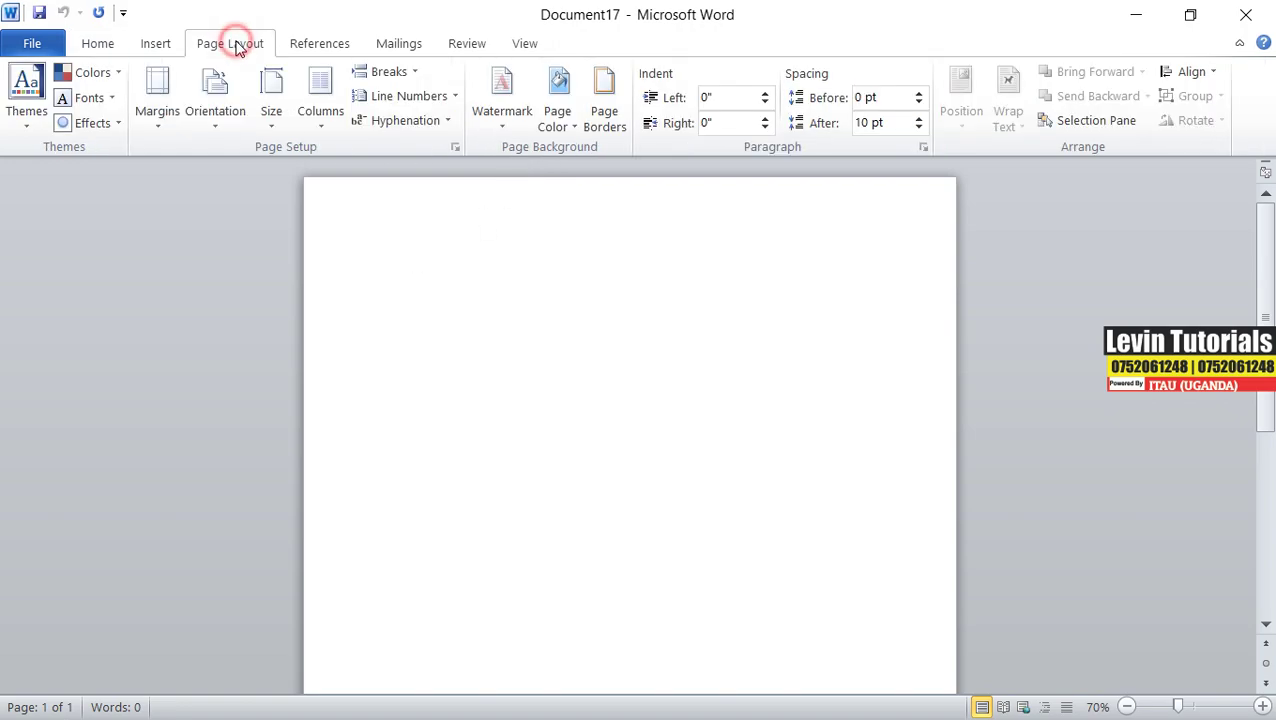
left_click(604, 118)
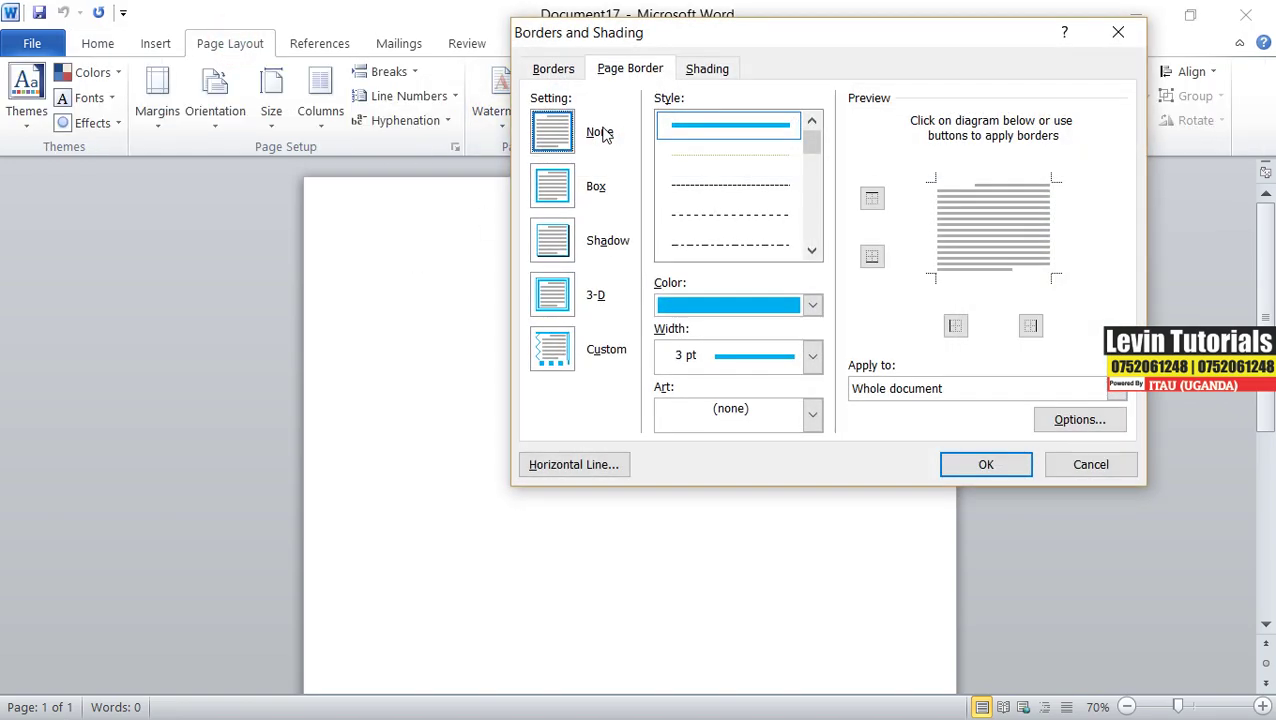
left_click(556, 69)
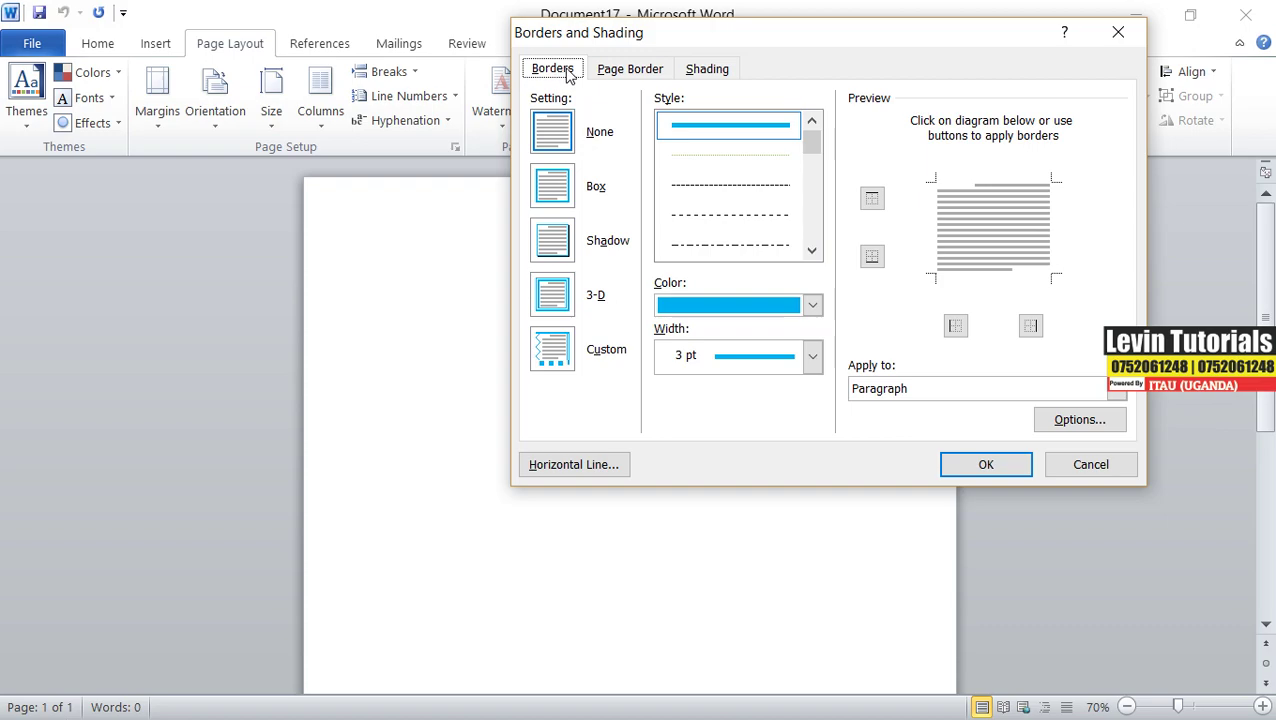
left_click(624, 72)
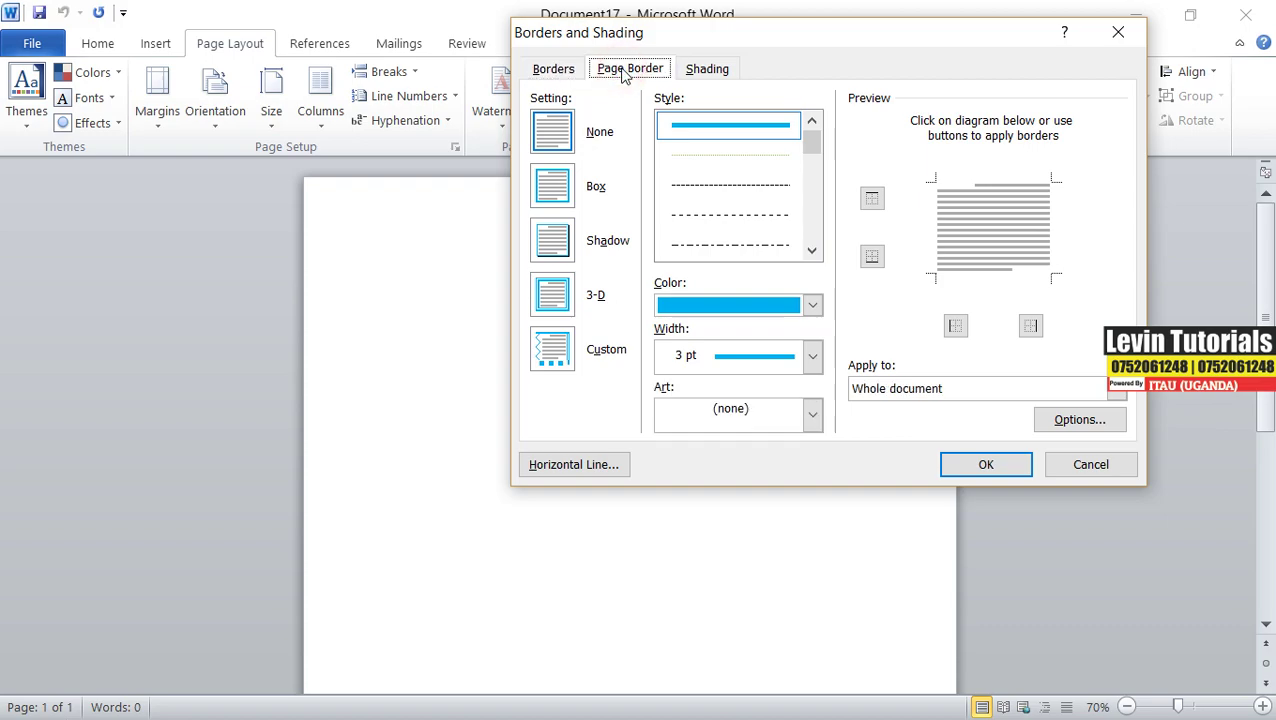
left_click(707, 69)
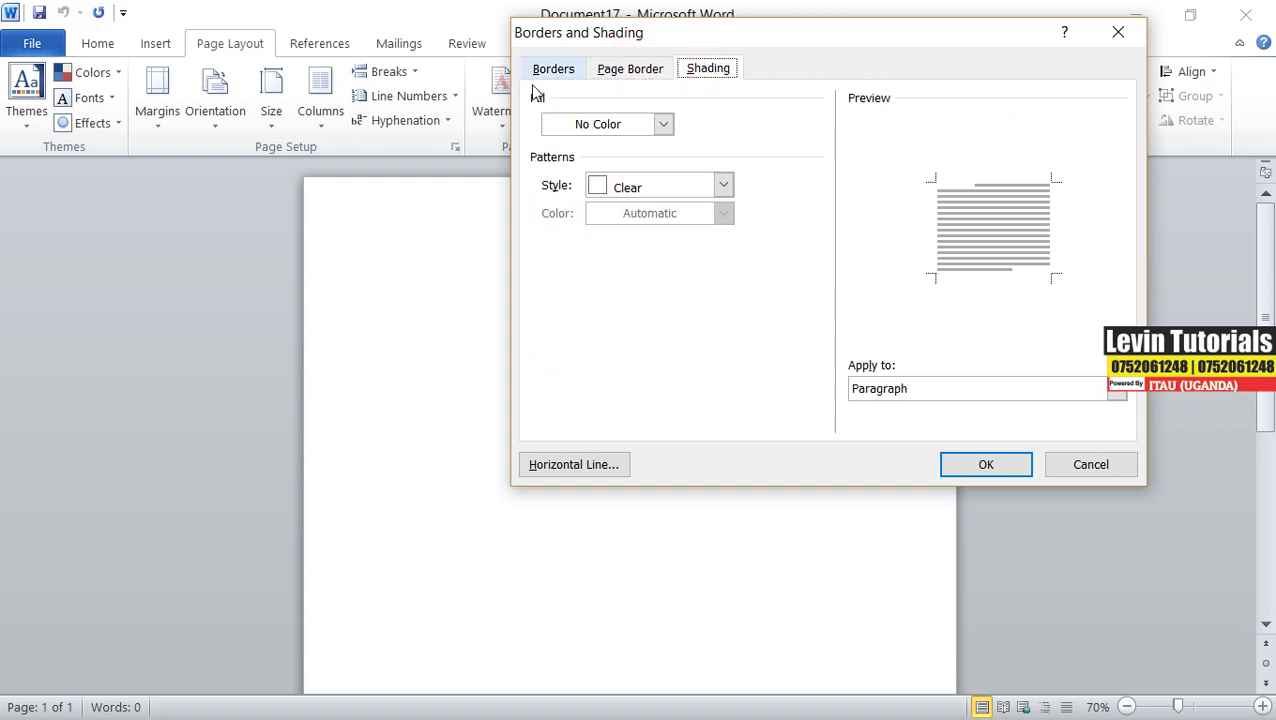
left_click(563, 70)
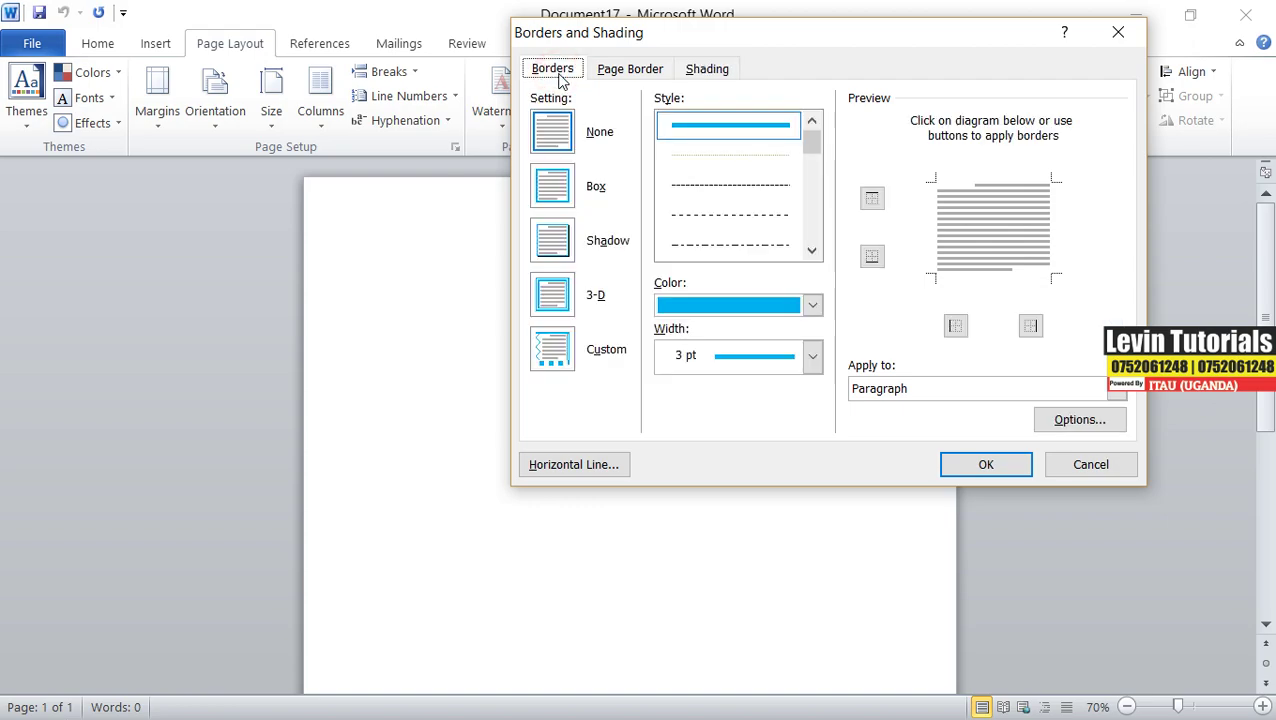
left_click(706, 70)
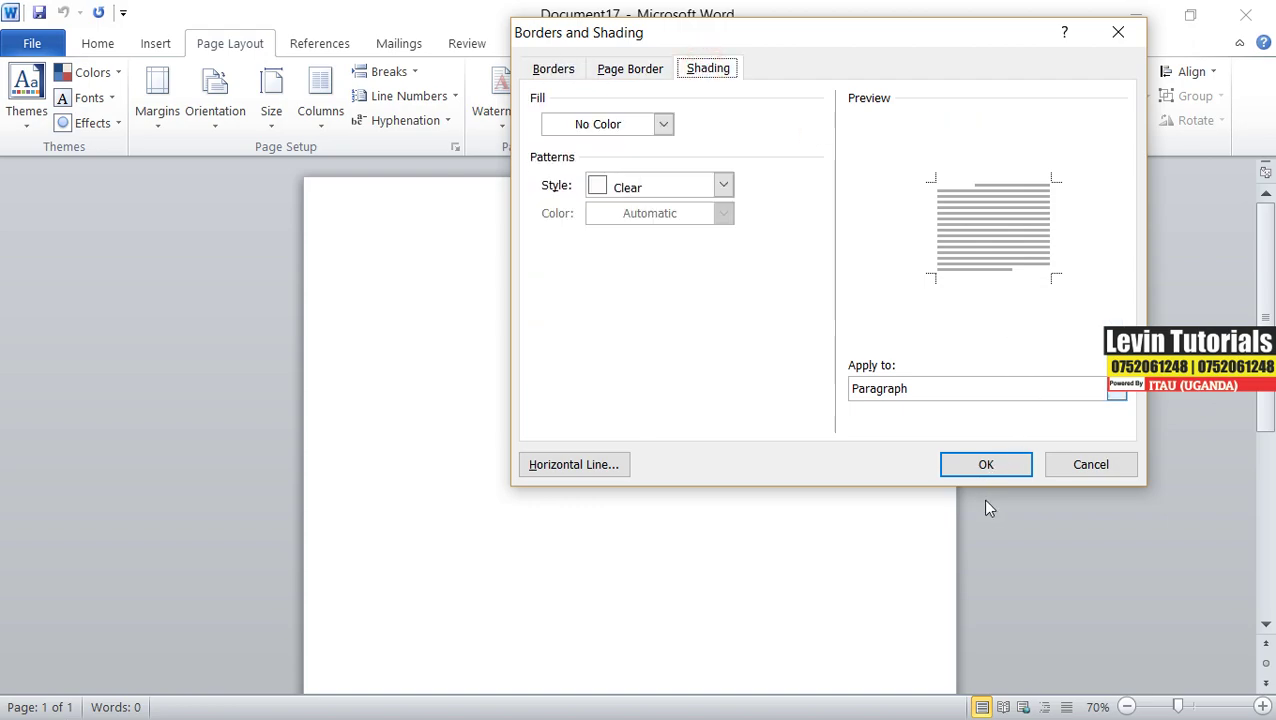
left_click(1070, 465)
Paste the copied permission paragraph into the blank document as text only
right_click(440, 312)
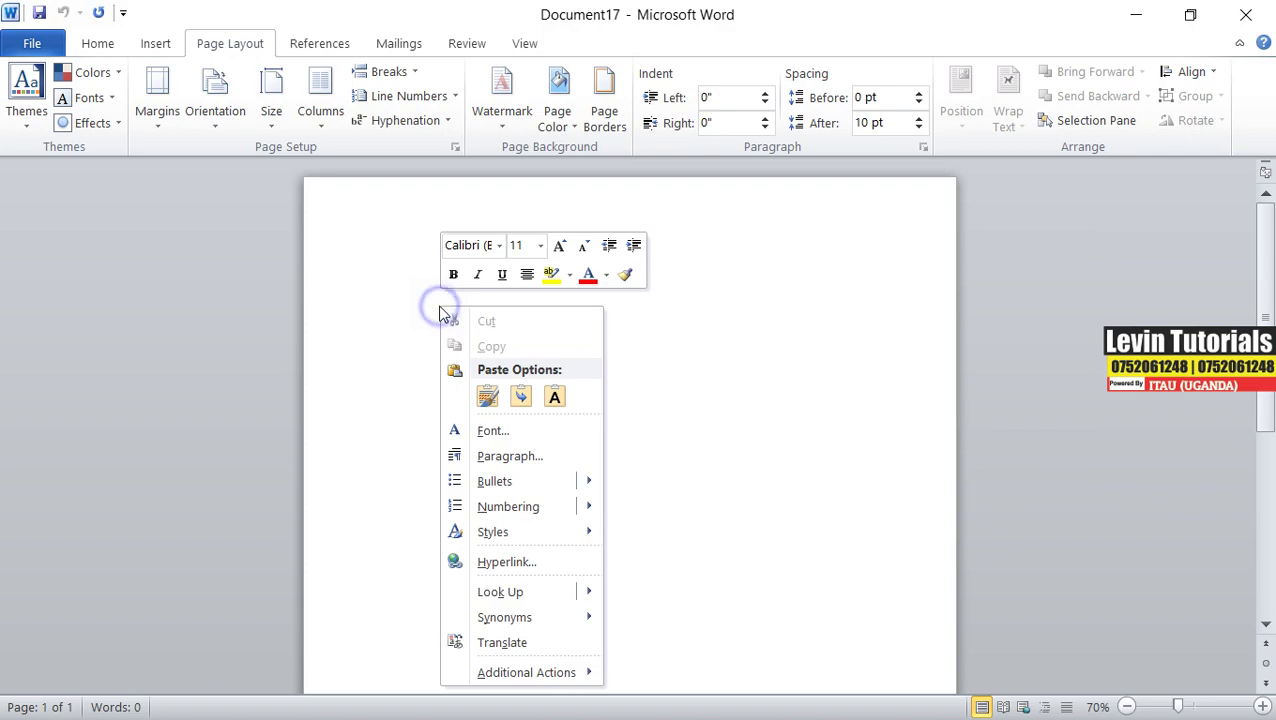
left_click(554, 397)
Set the pasted paragraph's font size to 16 and justify its text
left_click_drag(376, 265, 748, 295)
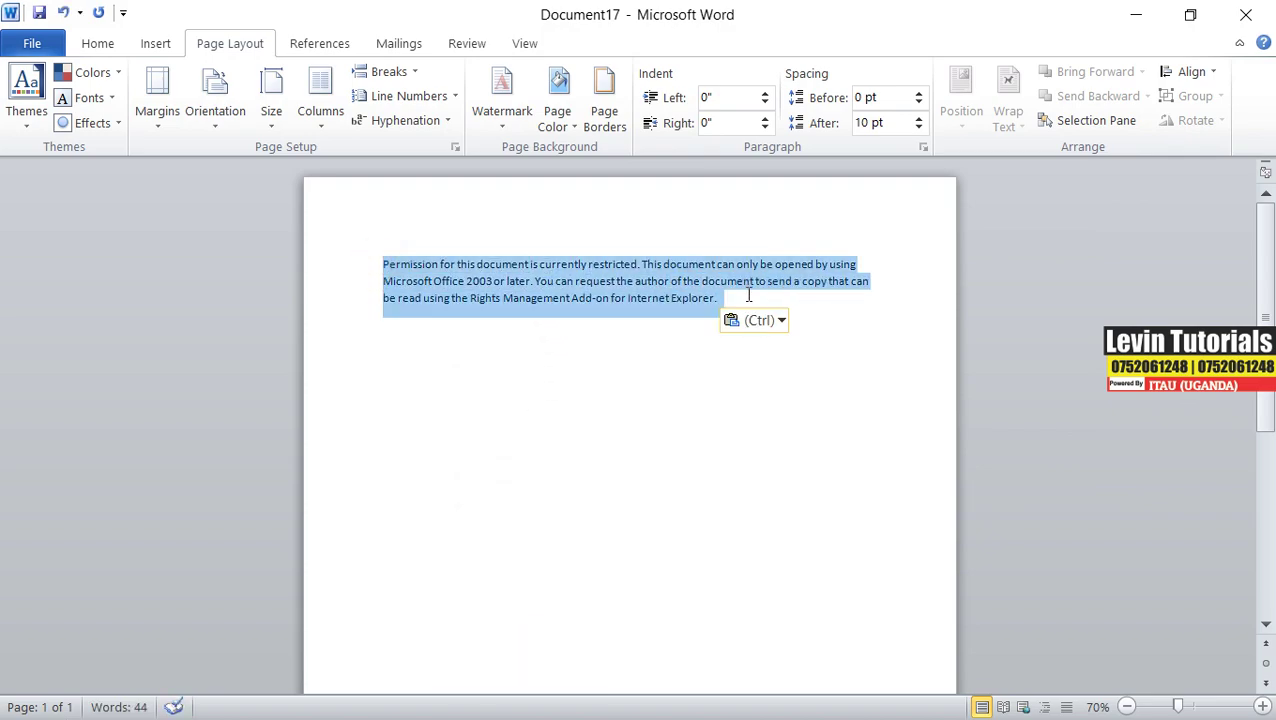
left_click(97, 43)
left_click(333, 82)
left_click(333, 82)
left_click(333, 82)
left_click(333, 82)
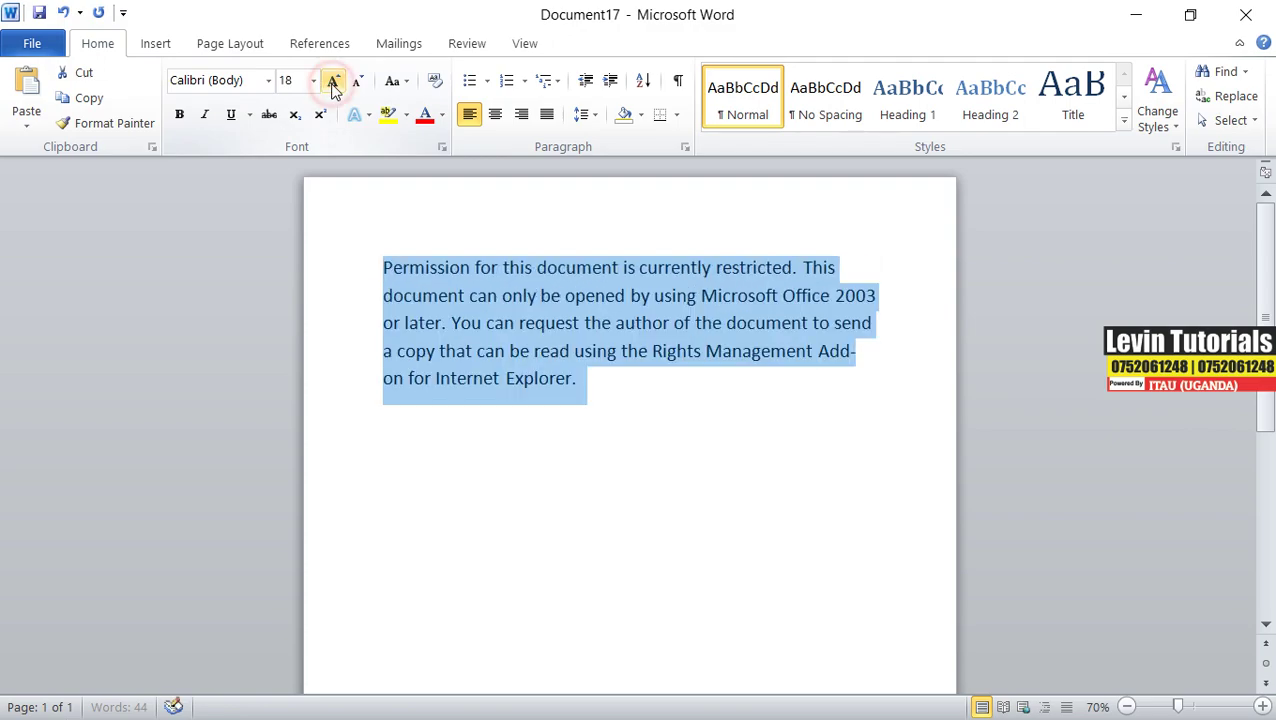
left_click(357, 82)
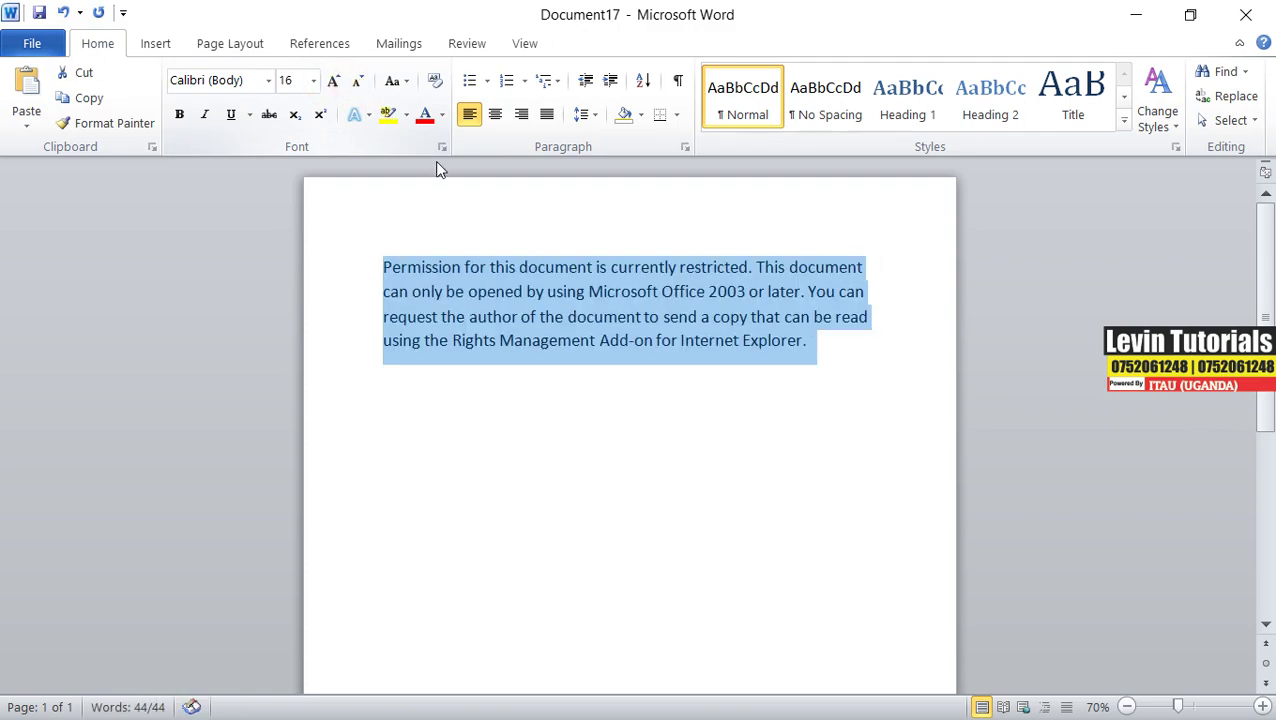
left_click(546, 114)
left_click(563, 384)
Set a dark red 3 pt solid box border around the whole permission paragraph
left_click_drag(383, 266, 840, 341)
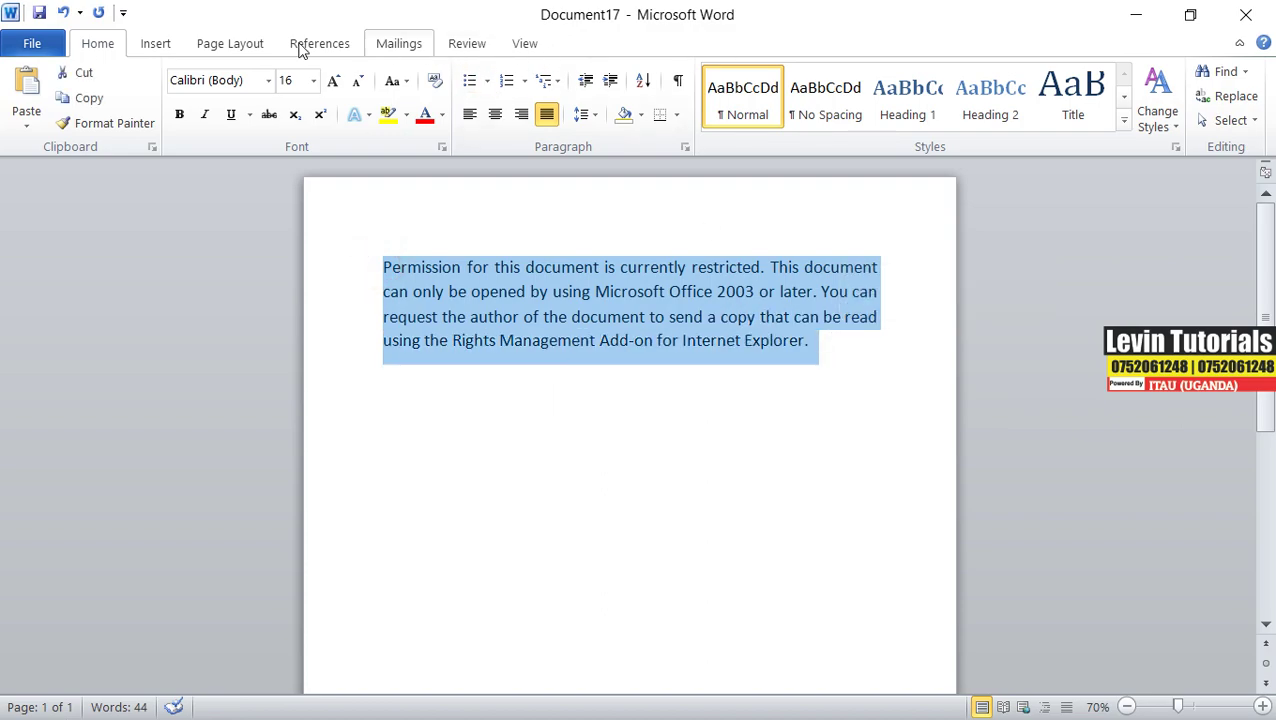
left_click(230, 43)
left_click(599, 120)
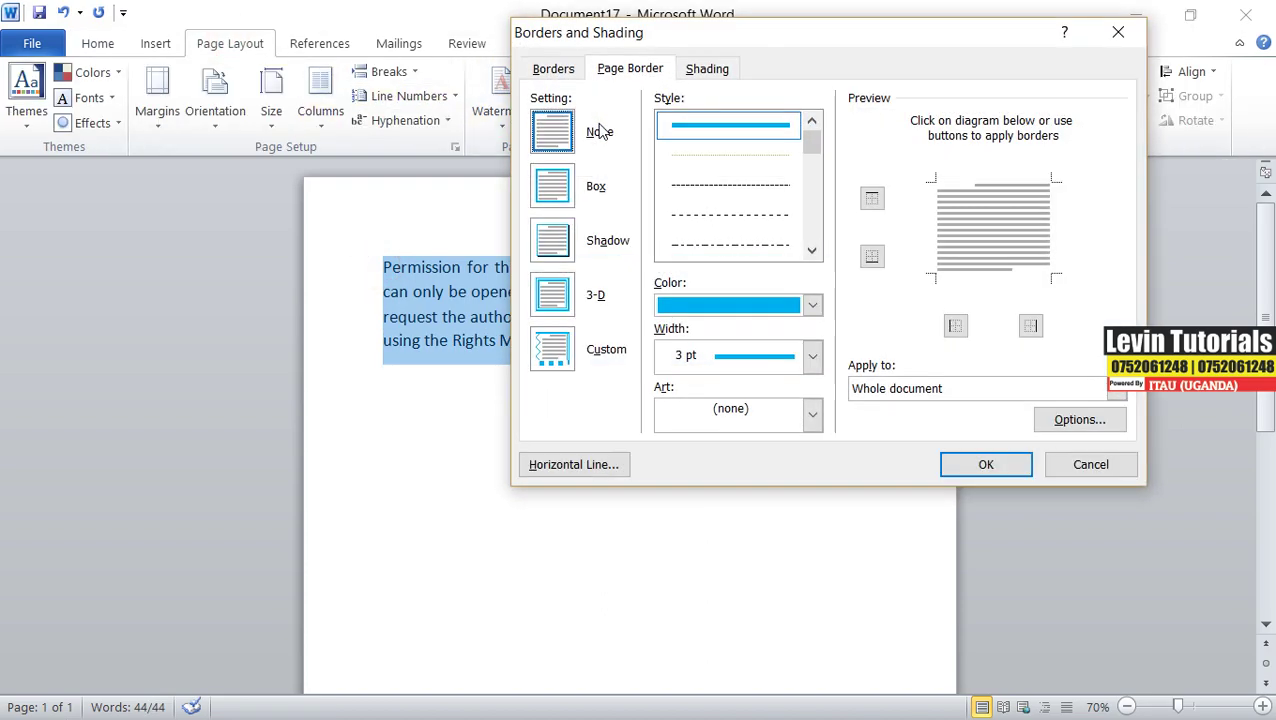
left_click(553, 68)
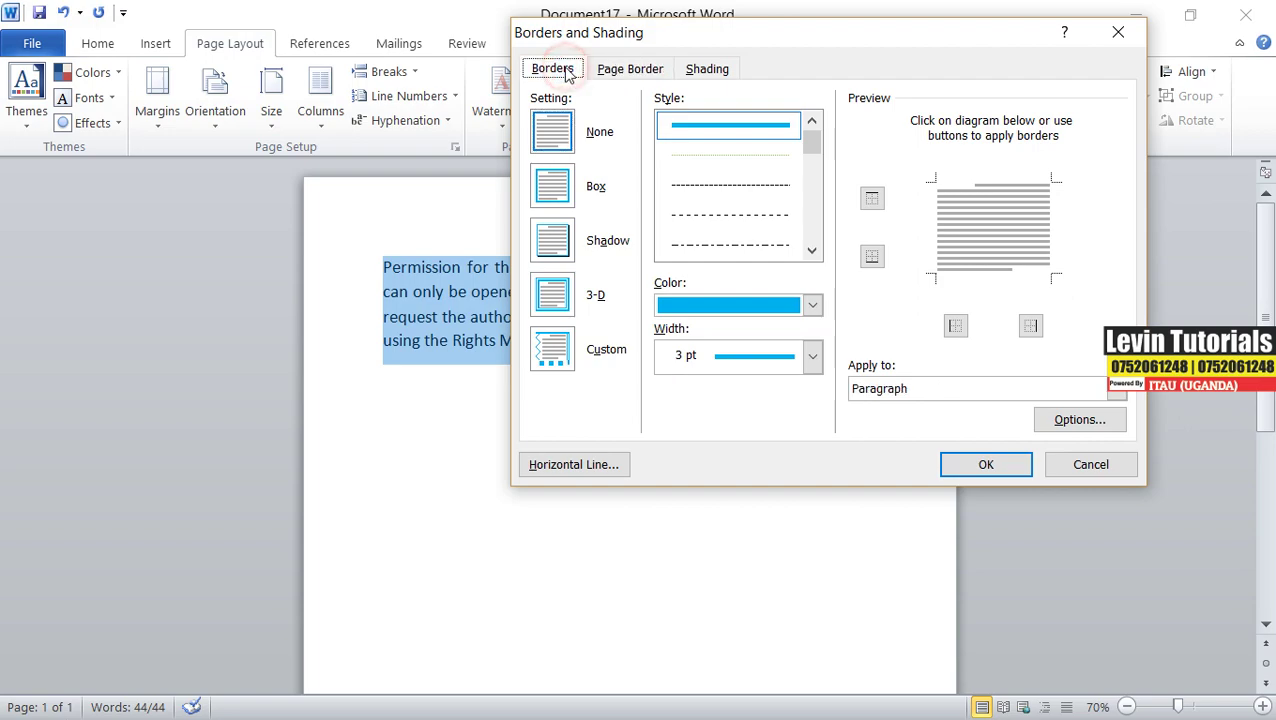
left_click(812, 145)
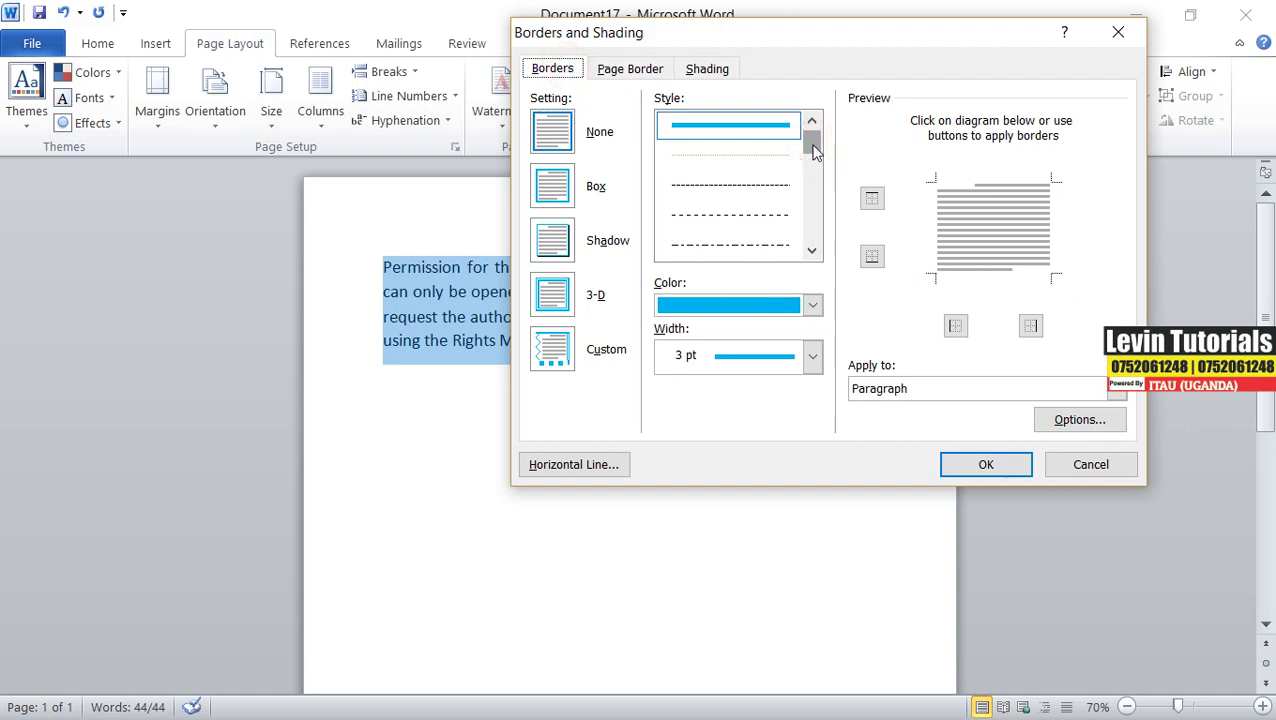
left_click(551, 190)
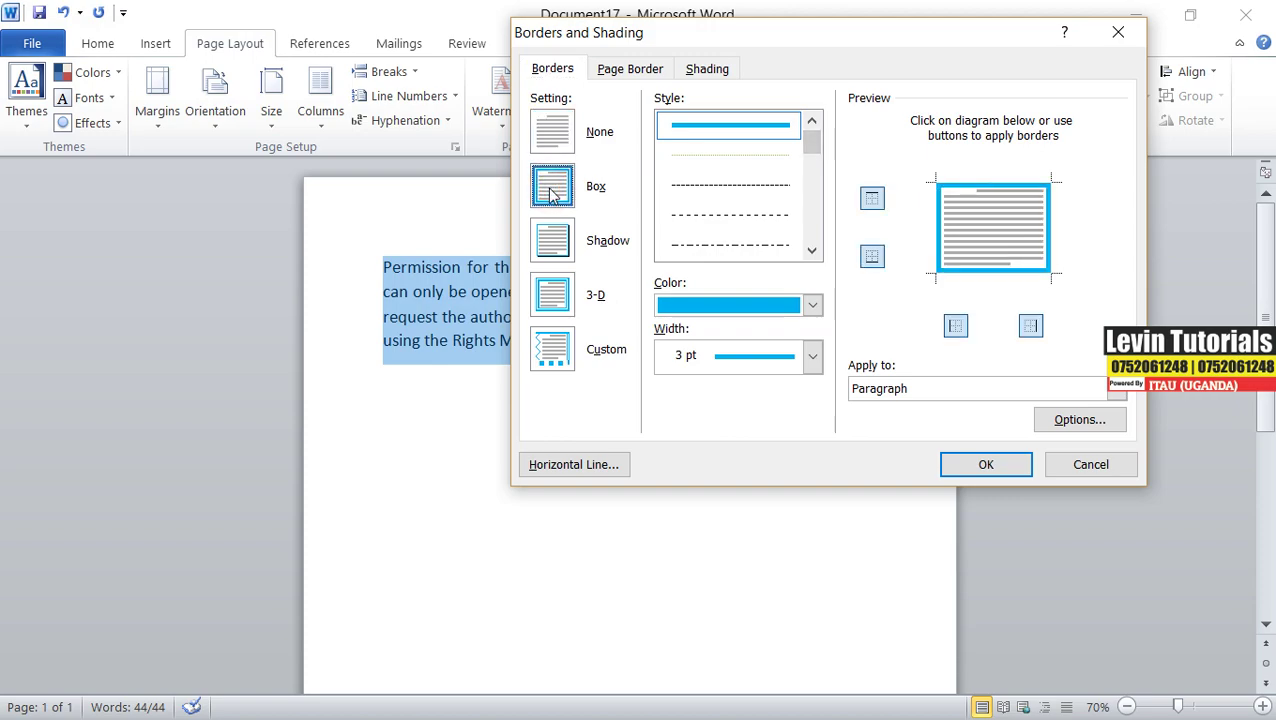
left_click(812, 307)
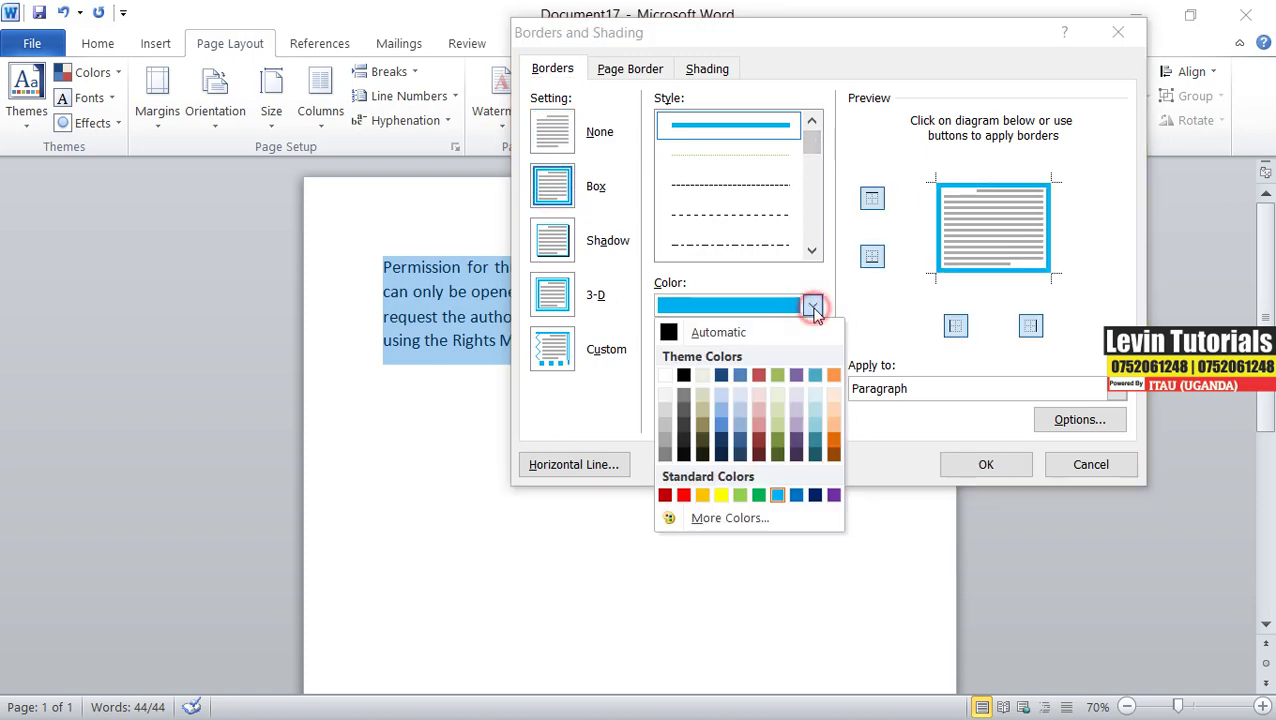
left_click(758, 441)
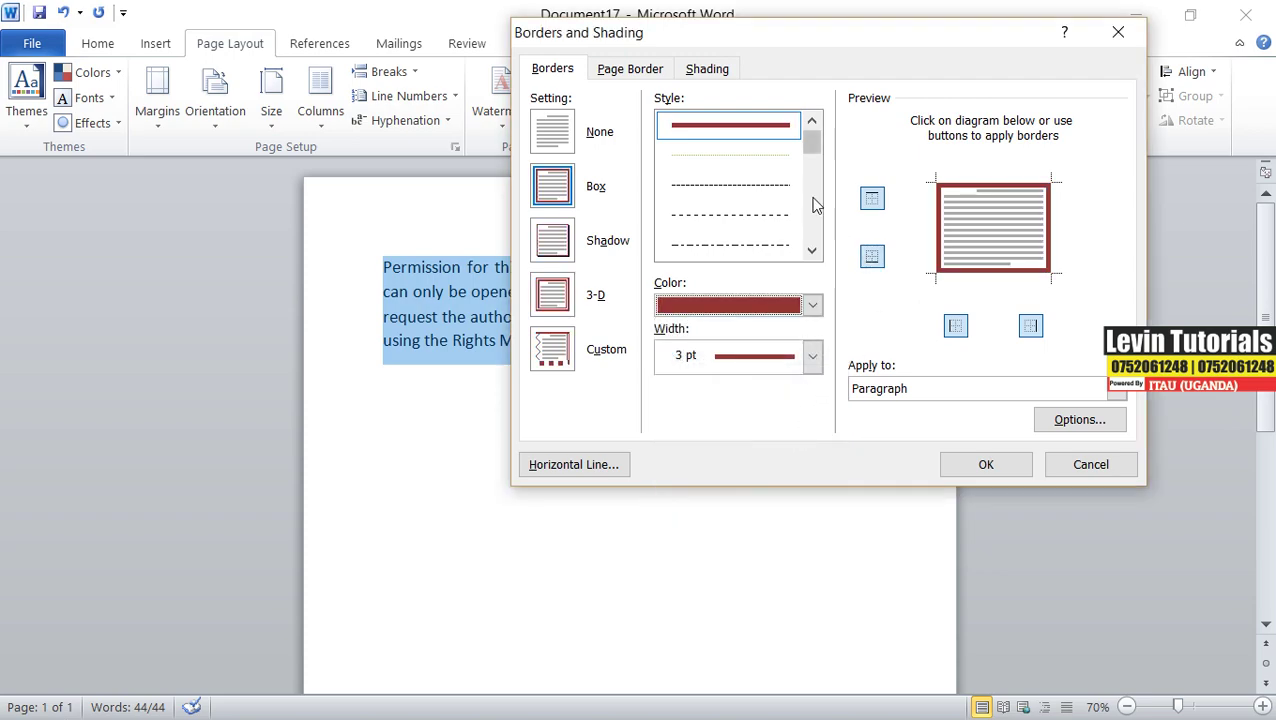
Add a light aqua shading fill to the paragraph and apply it together with the box border
left_click(707, 72)
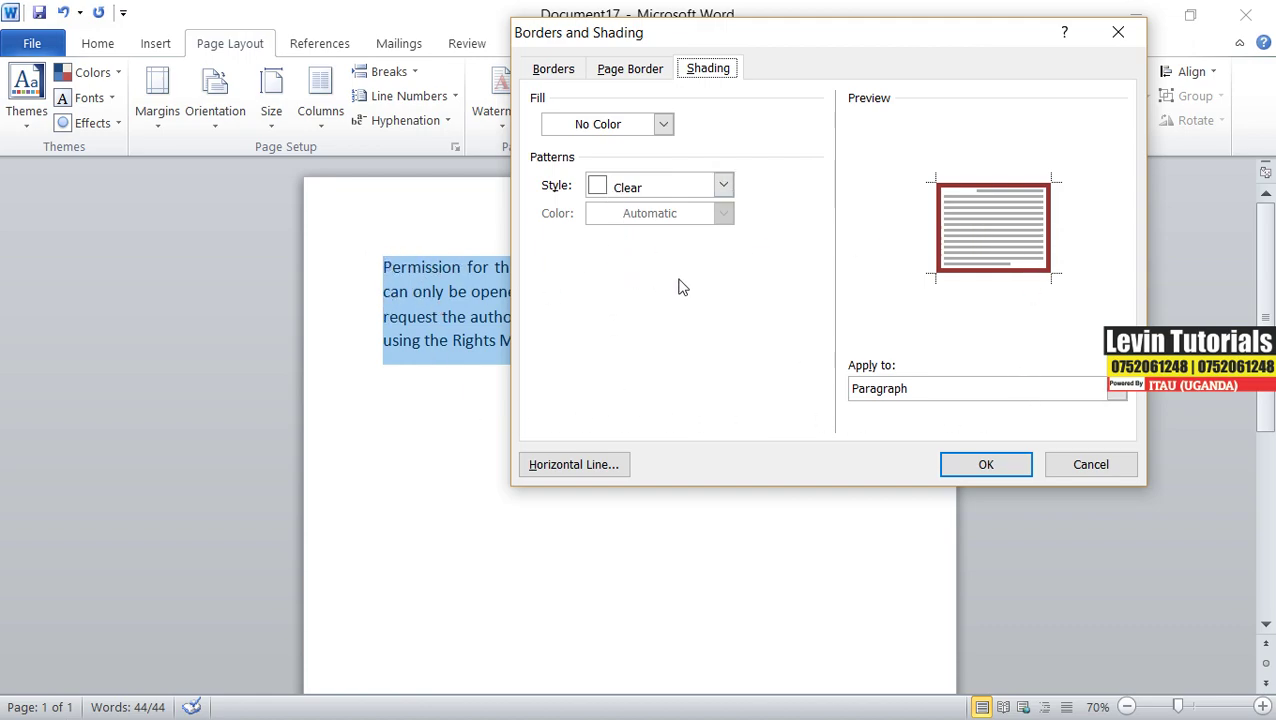
left_click(663, 125)
left_click(663, 125)
left_click(663, 125)
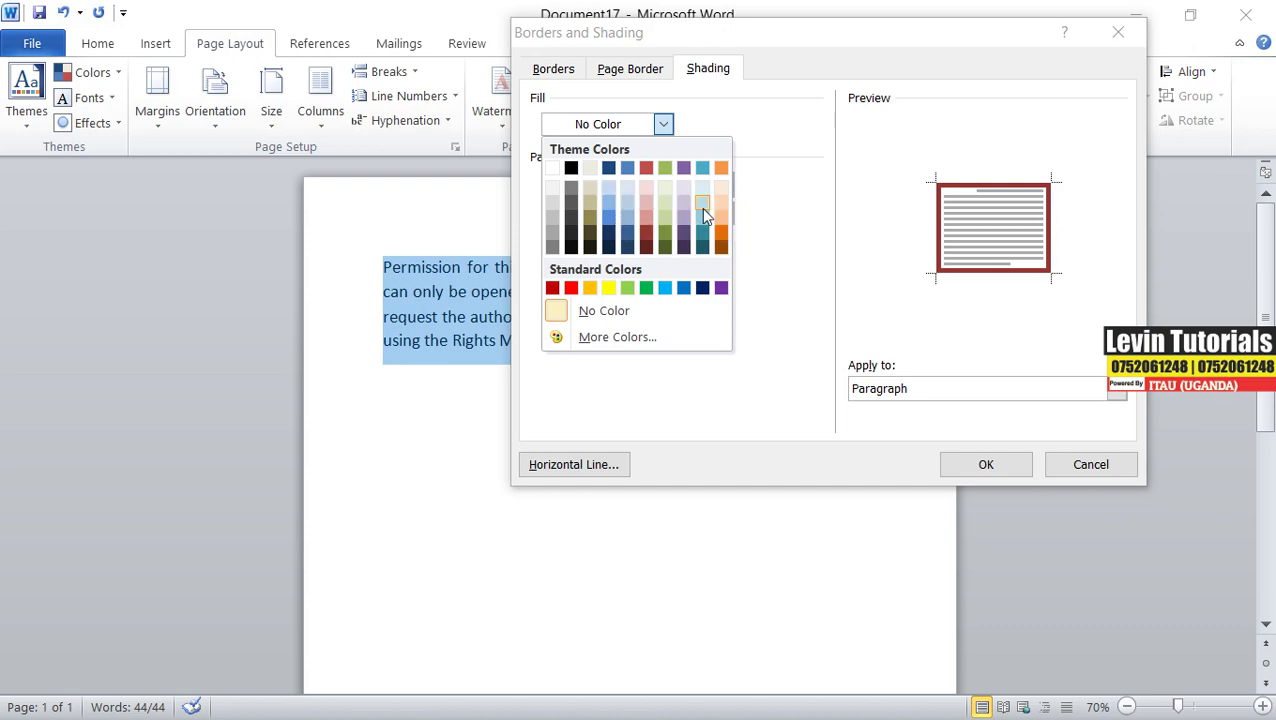
left_click(701, 207)
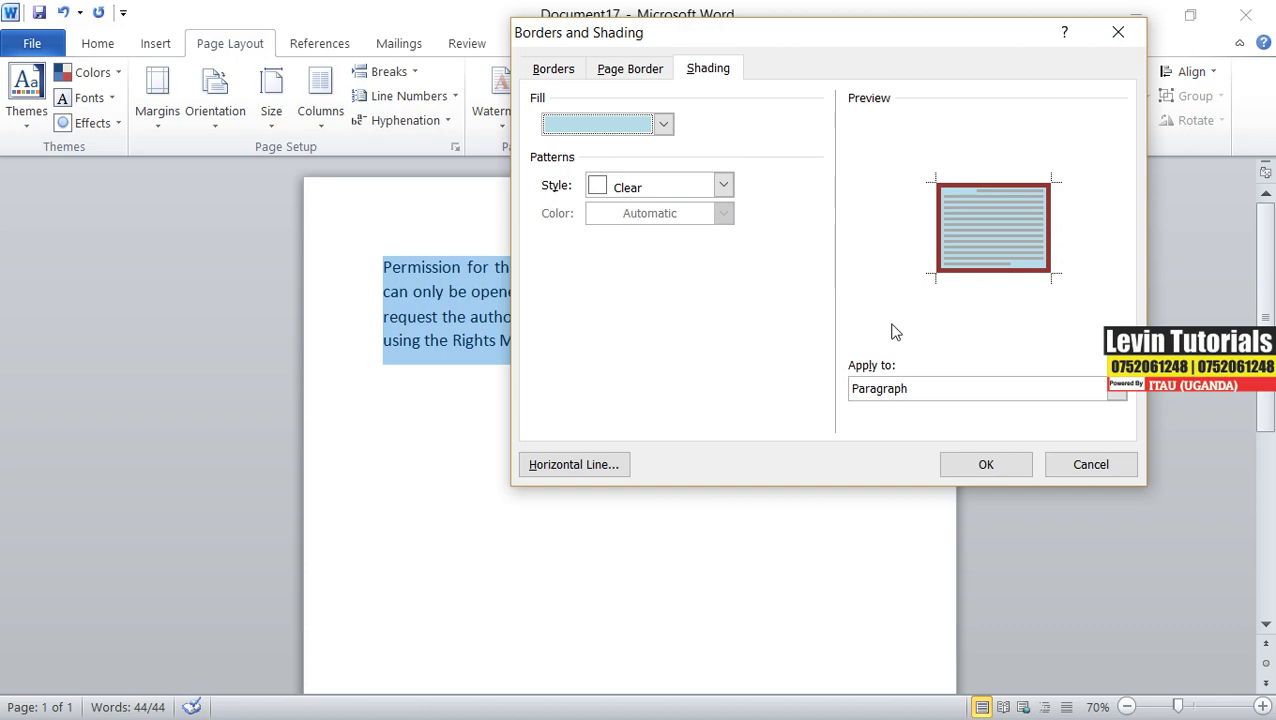
left_click(979, 467)
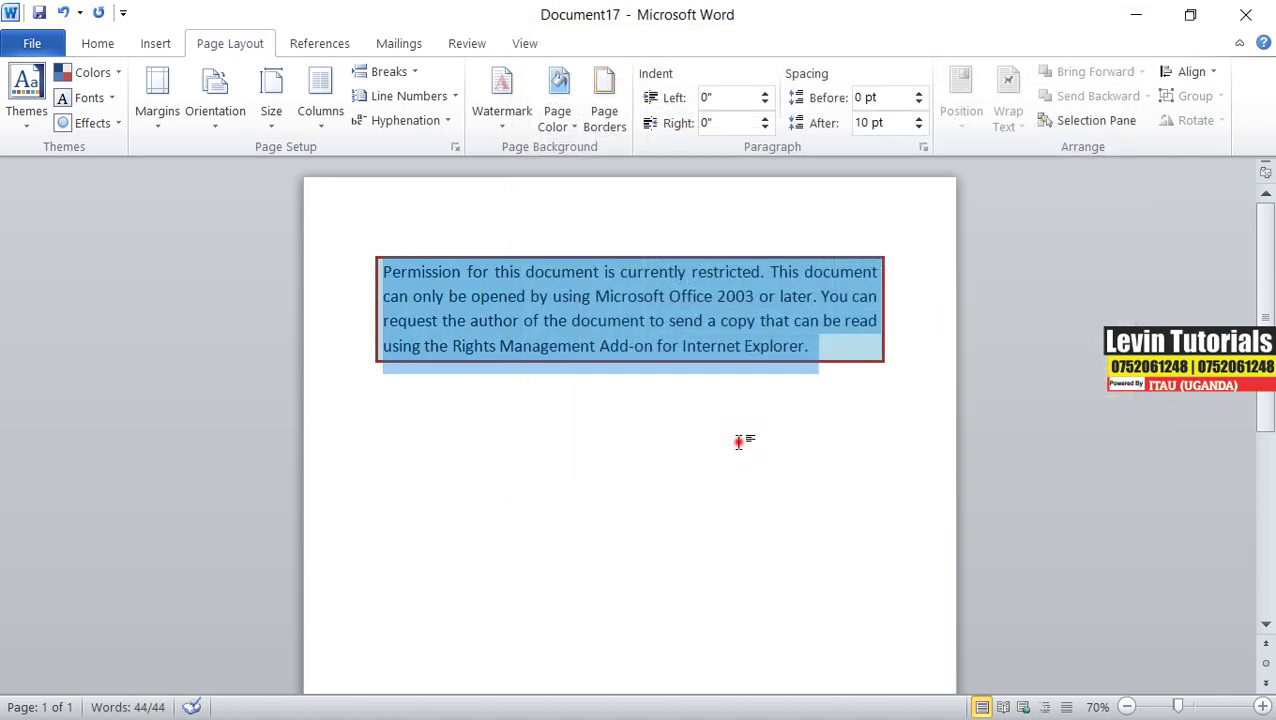
left_click(739, 442)
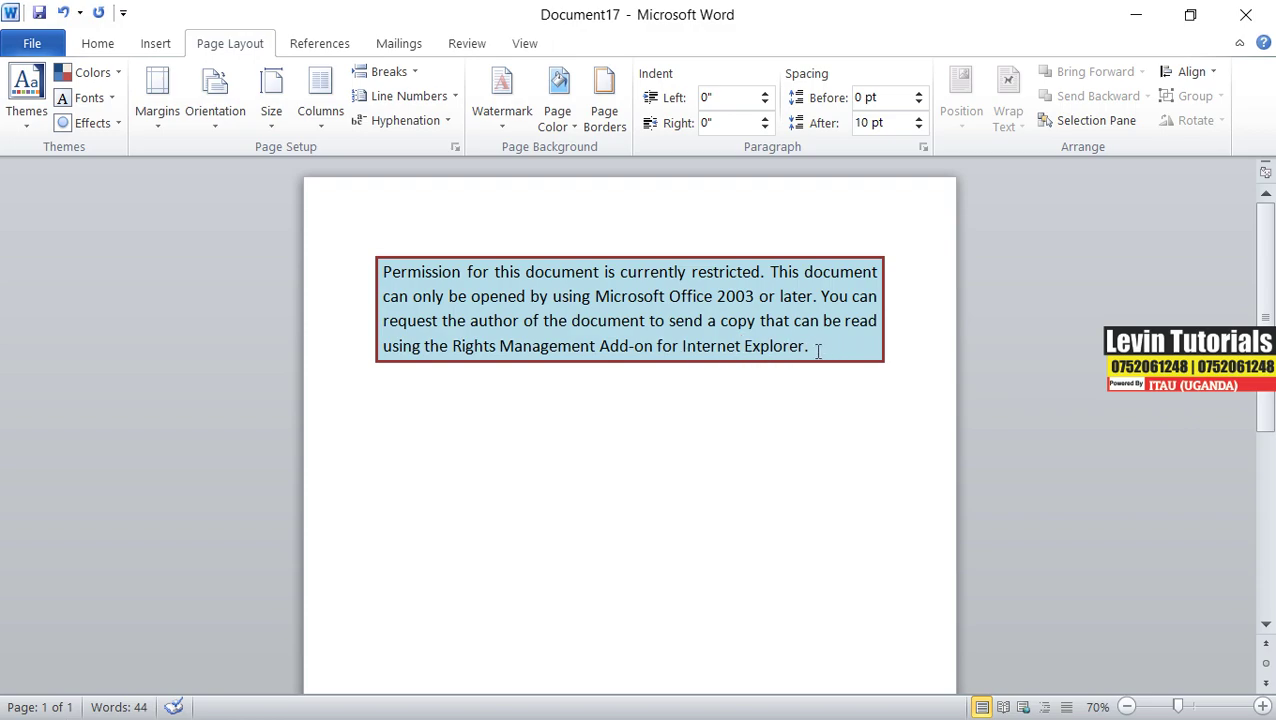
Change the bordered permission paragraph's shading fill to a light olive green
left_click_drag(846, 348, 390, 268)
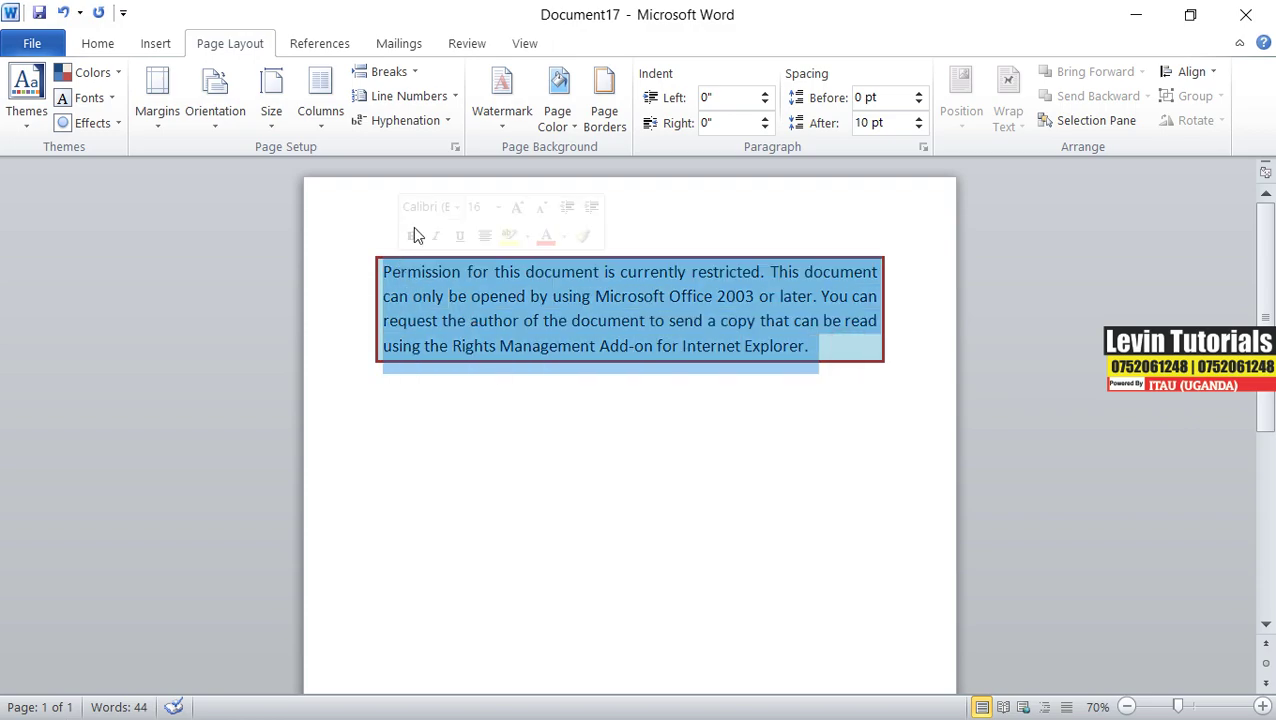
left_click(604, 115)
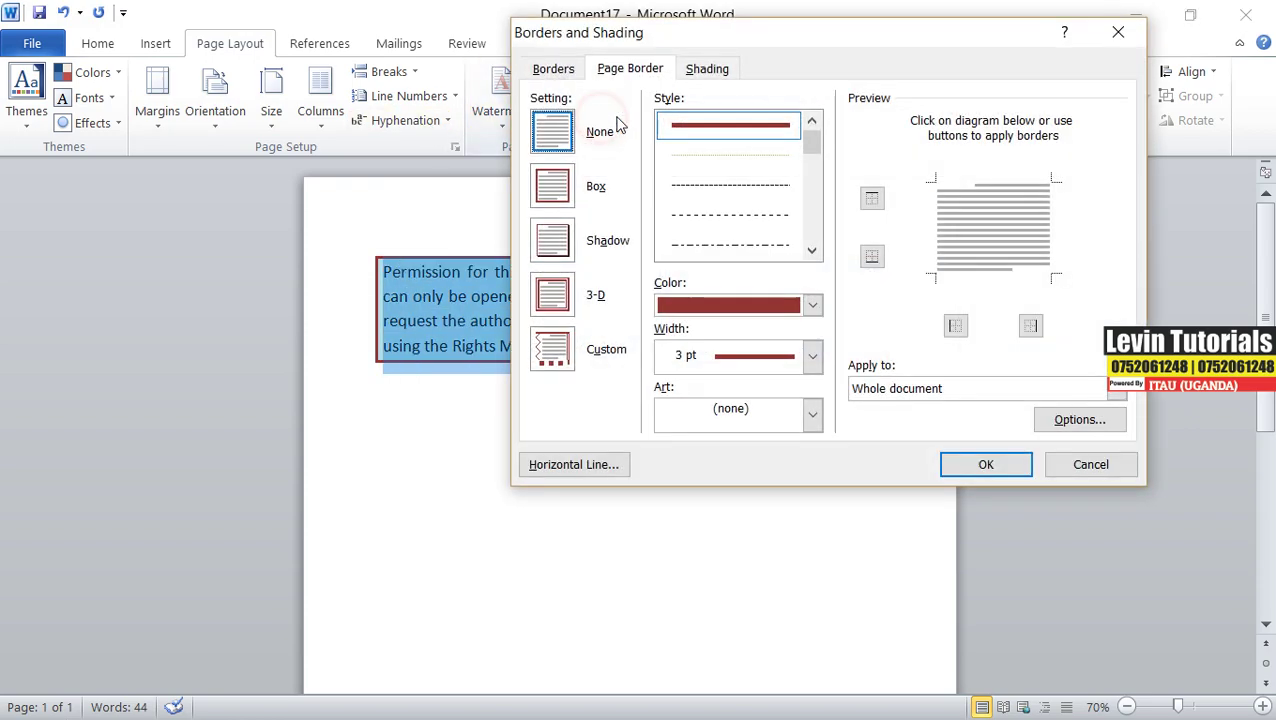
left_click(708, 68)
left_click(663, 124)
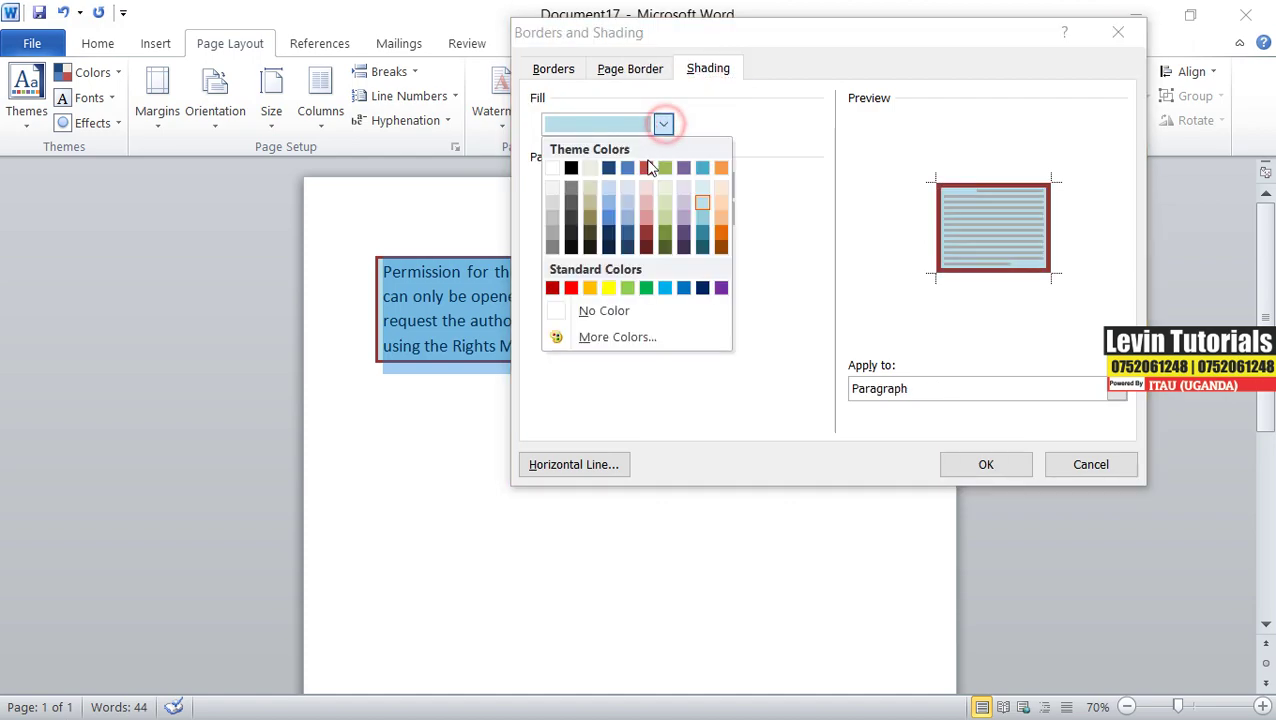
left_click(590, 191)
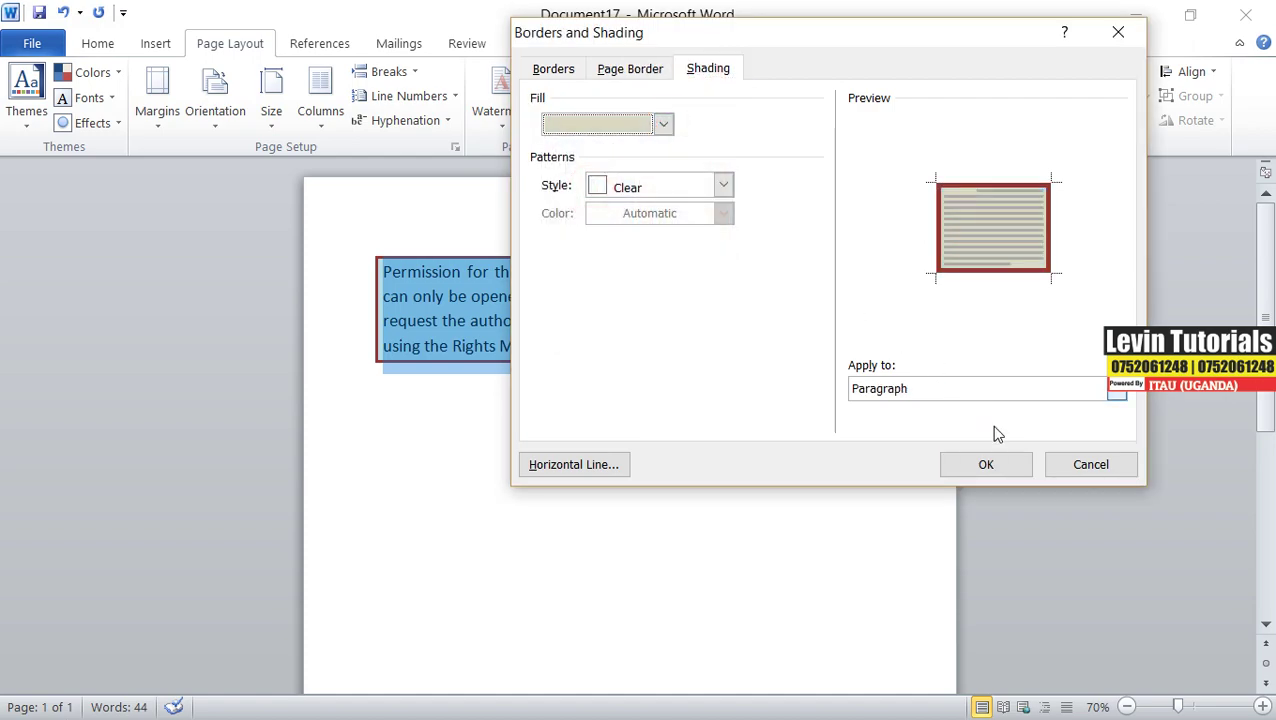
left_click(662, 124)
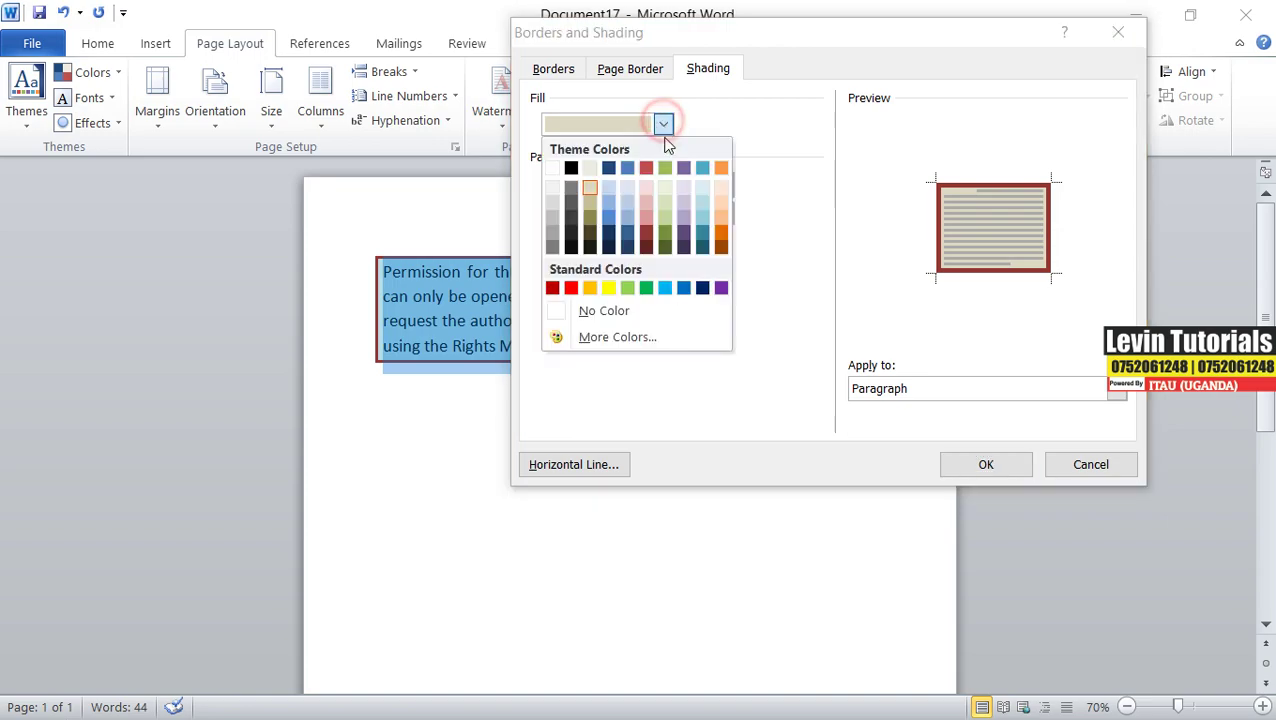
left_click(664, 219)
left_click(1015, 463)
left_click(760, 381)
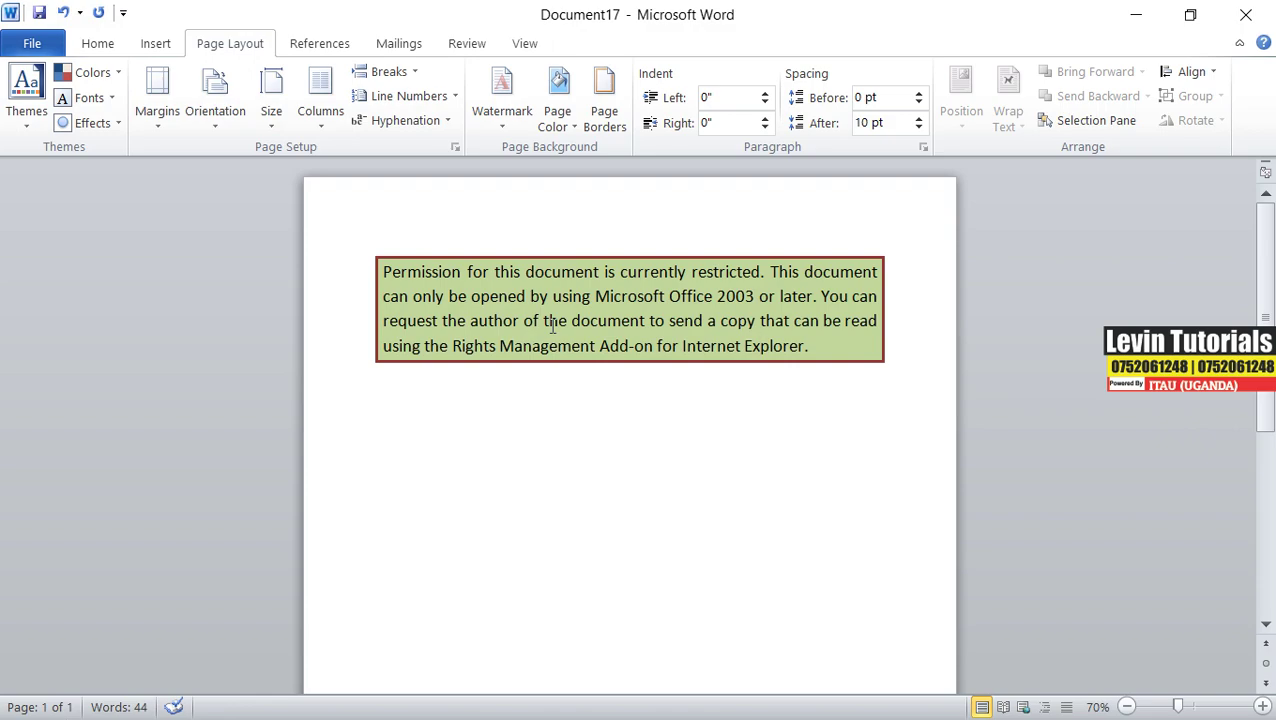
Create a new blank document and choose a dark red 18 pt box page border with the stepped-corner line art for the whole document
key("ctrl+n")
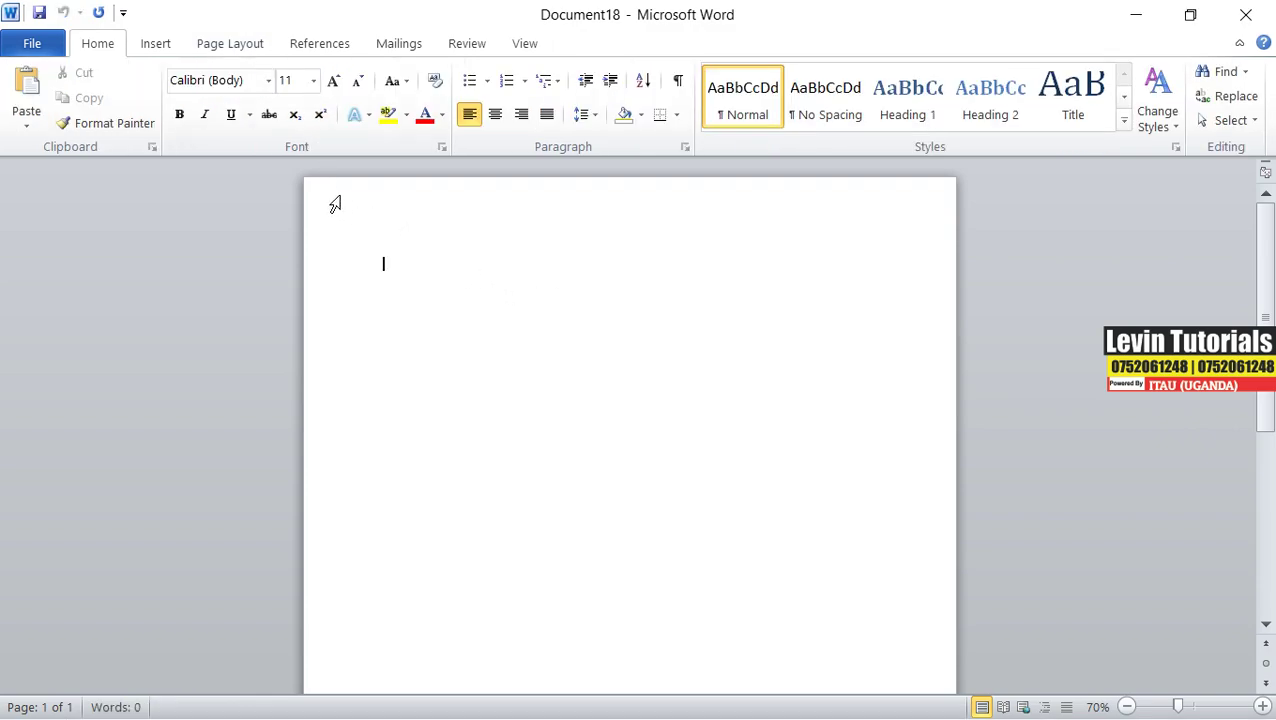
left_click(249, 56)
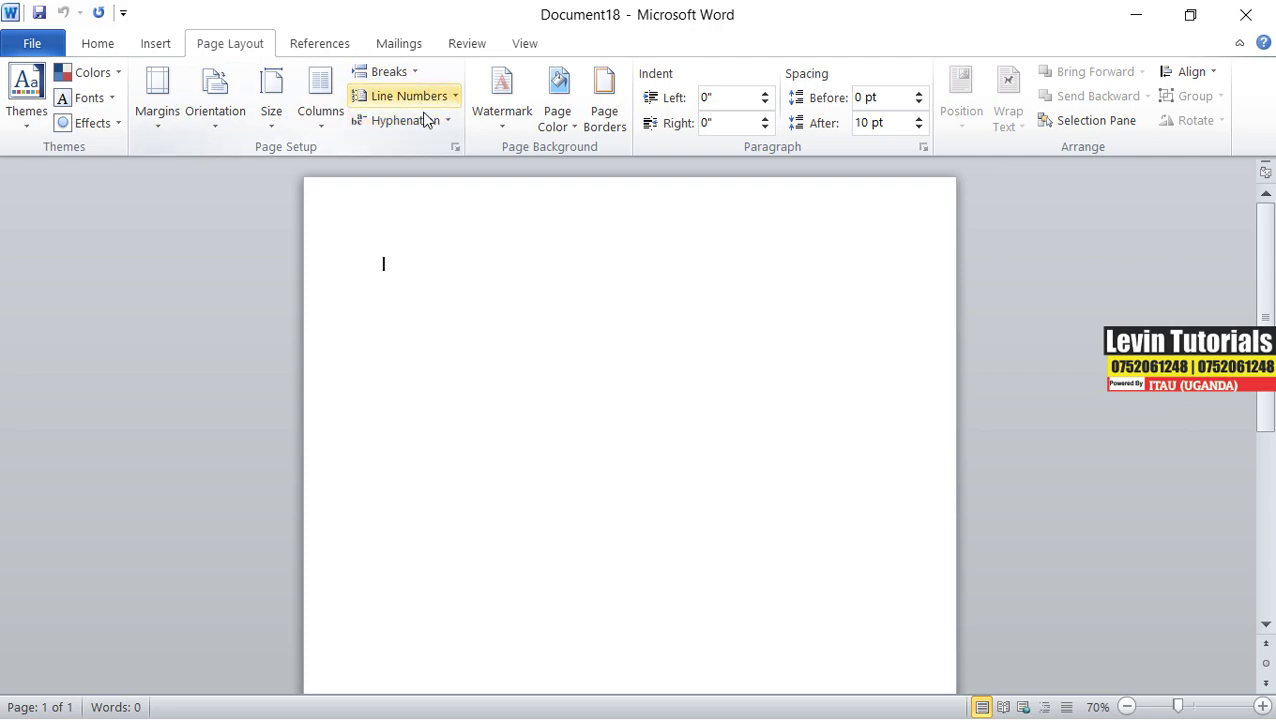
left_click(612, 133)
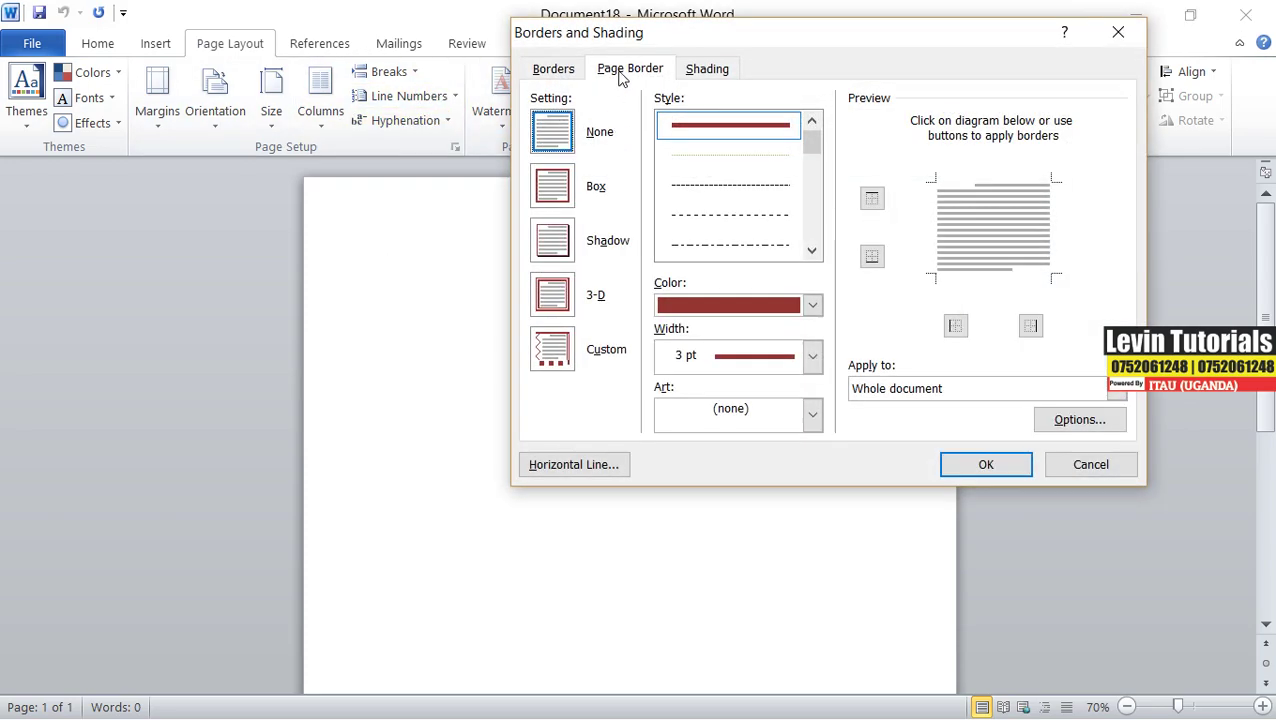
left_click(552, 198)
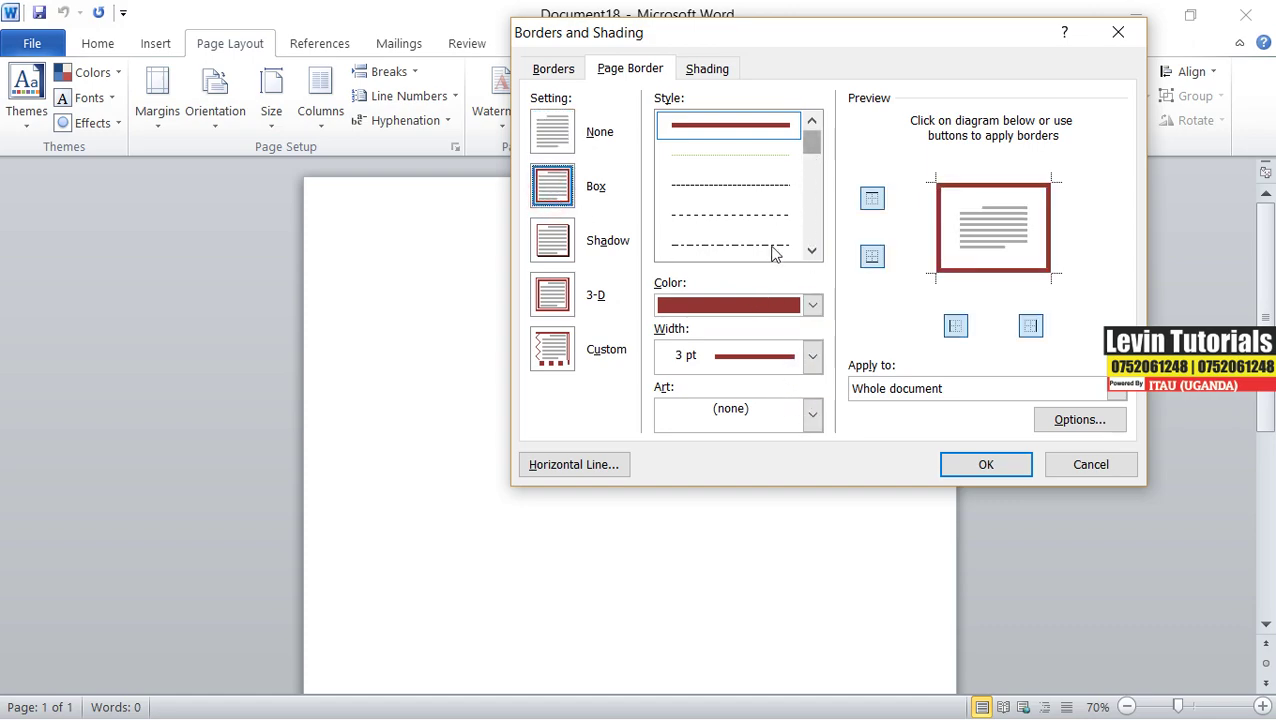
left_click(813, 415)
left_click_drag(813, 455, 813, 537)
left_click(752, 510)
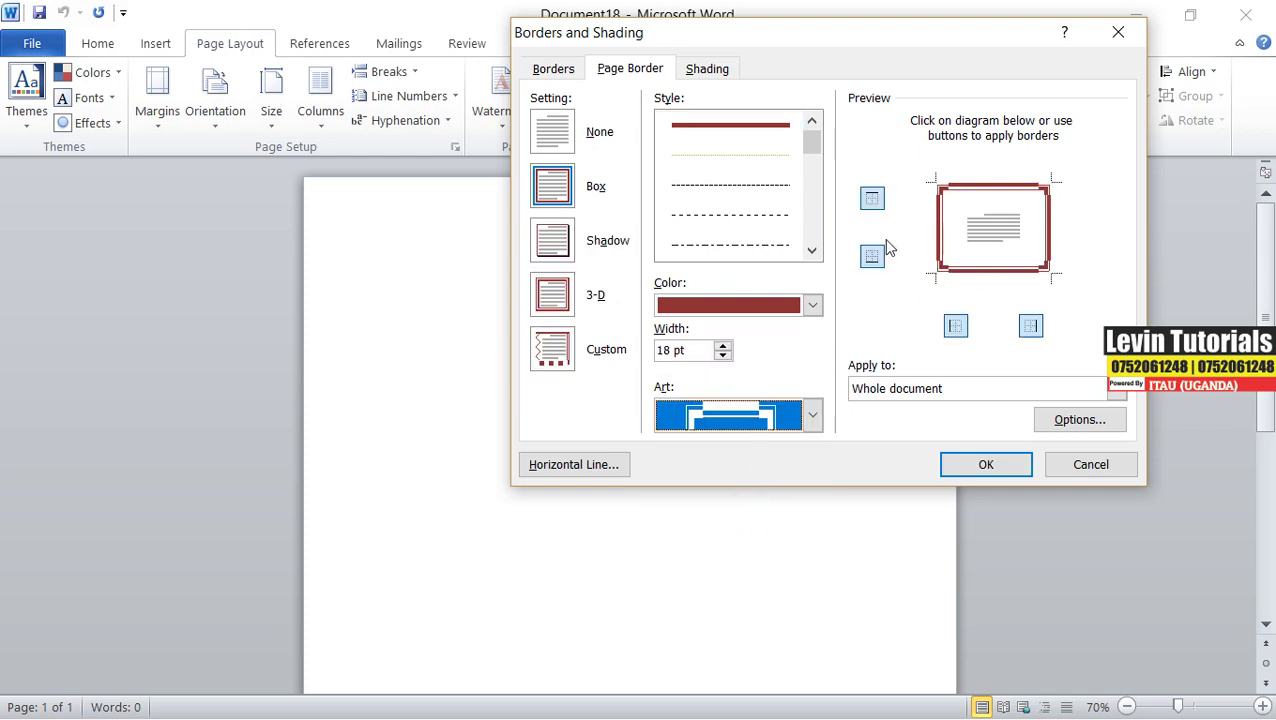
Try a 15 pt irregular-shapes art pattern on the page border, return to the stepped-corner art and preview it in olive green
left_click(812, 415)
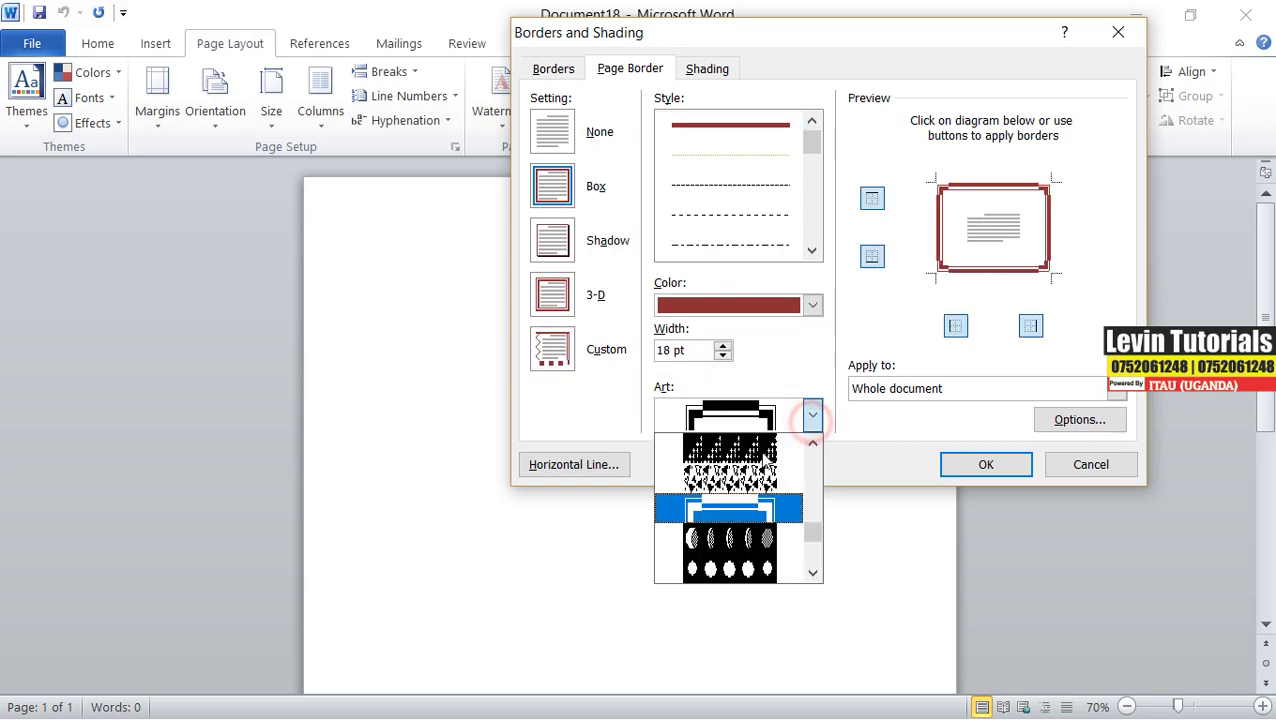
left_click(718, 472)
left_click(812, 415)
left_click(735, 415)
left_click(812, 415)
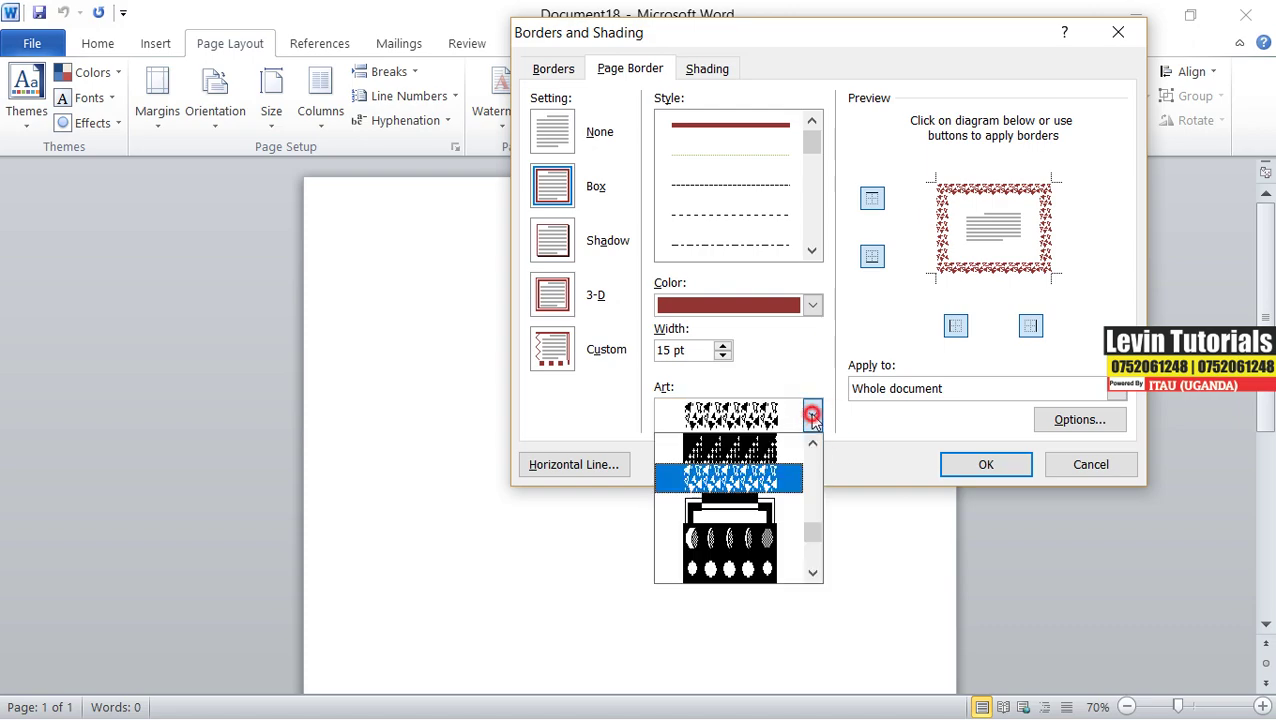
left_click(735, 507)
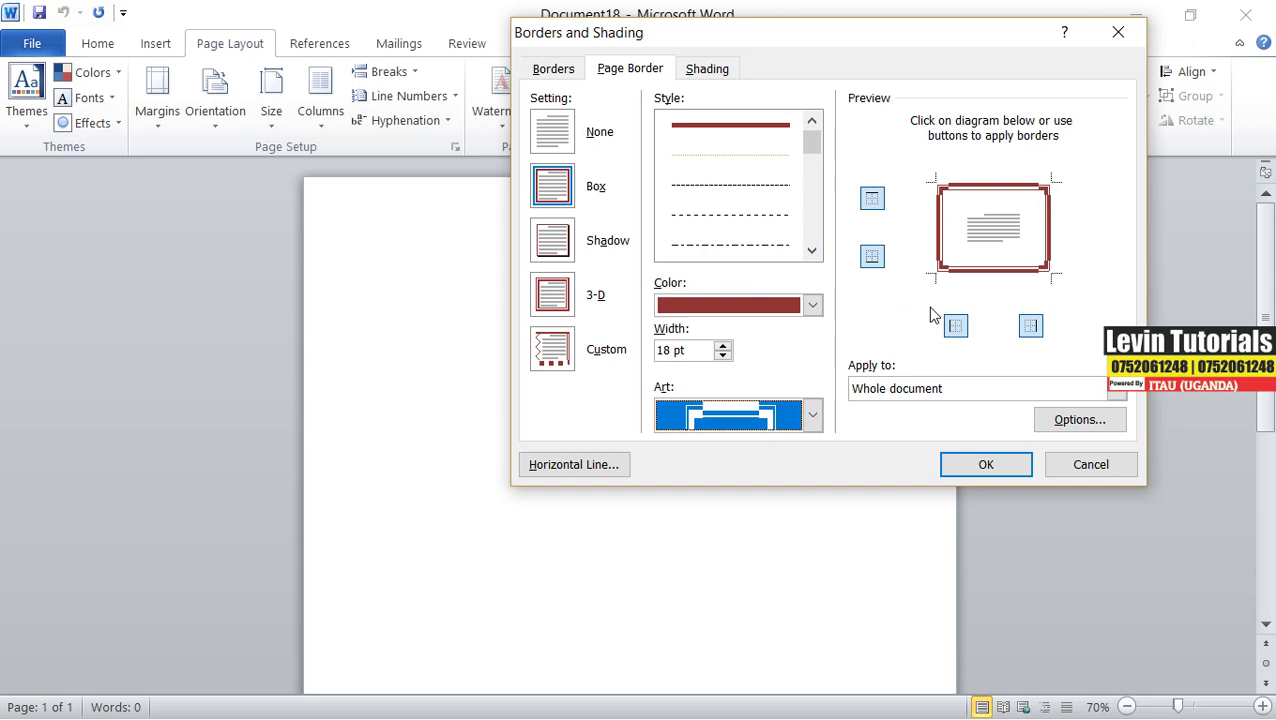
left_click(811, 306)
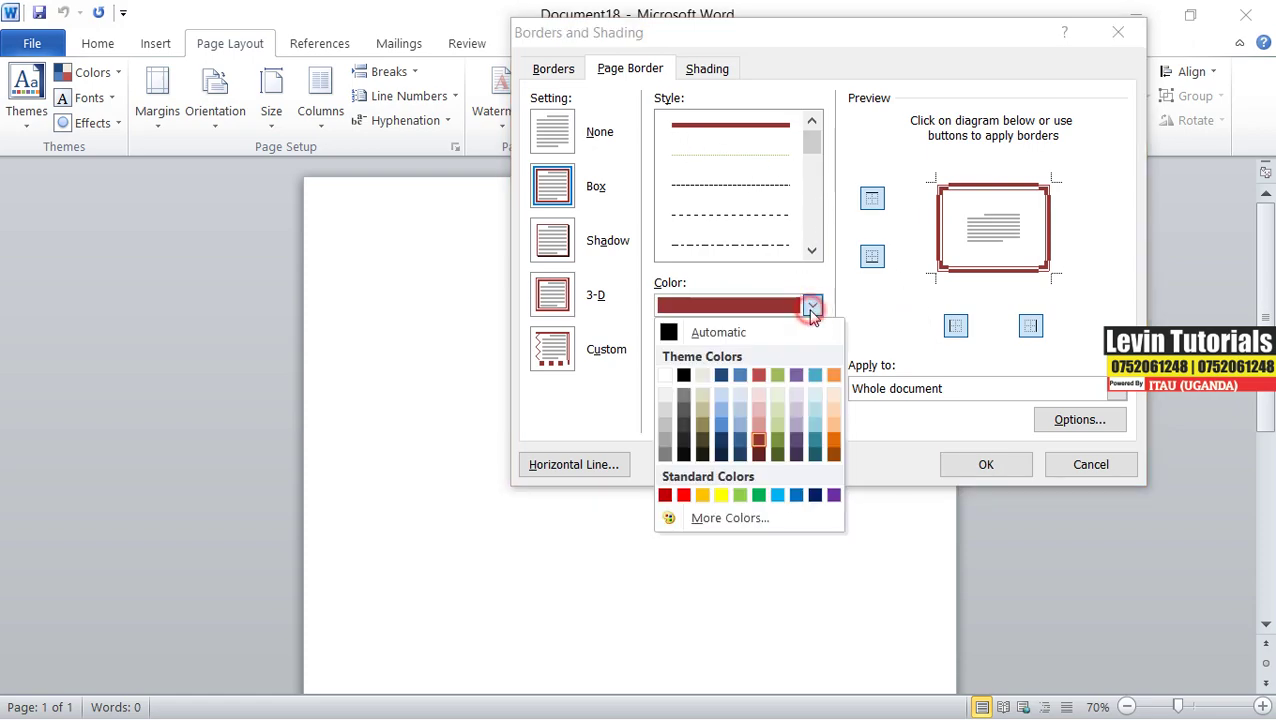
left_click(775, 374)
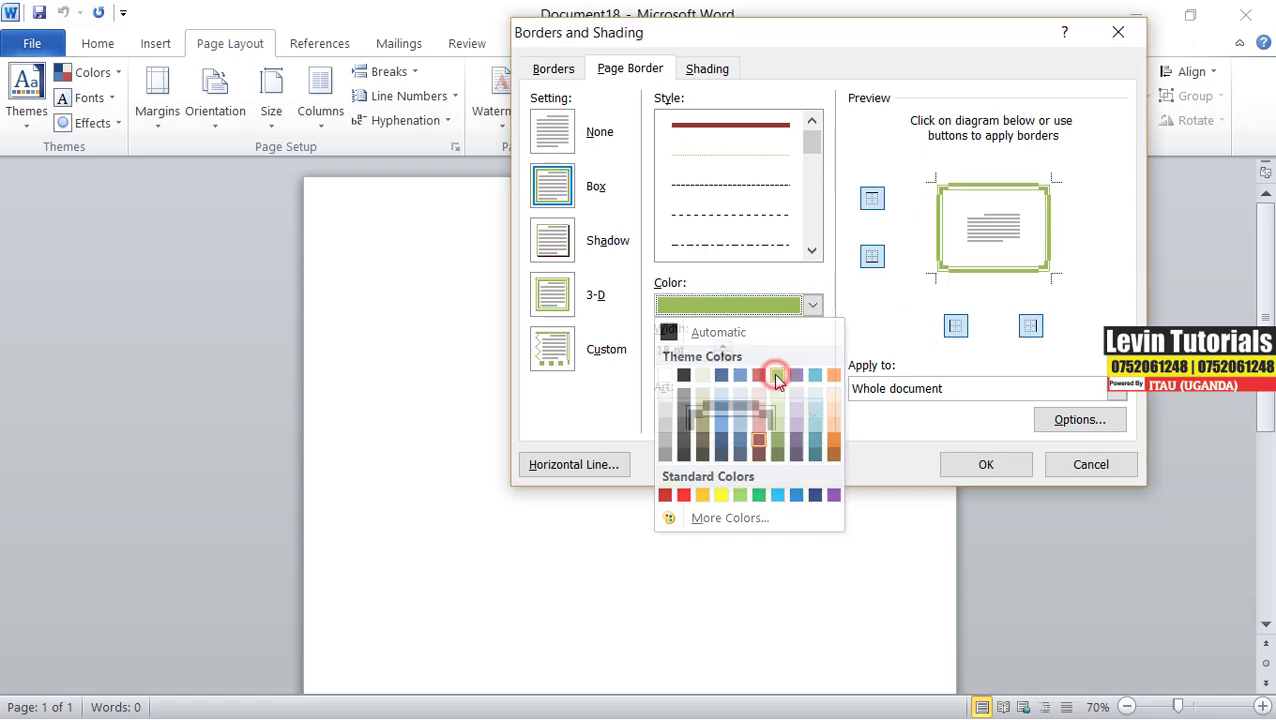
Set a very light aqua shading fill for the paragraph and apply it together with the page border
left_click(705, 70)
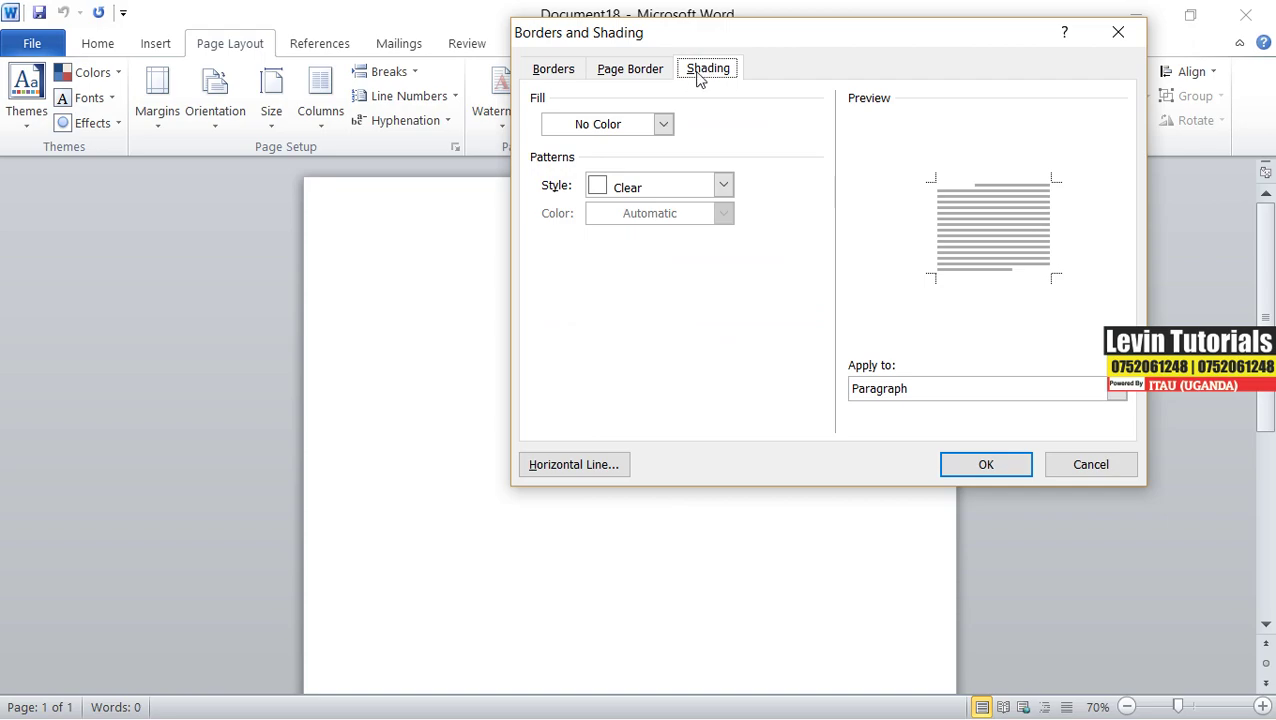
left_click(1117, 390)
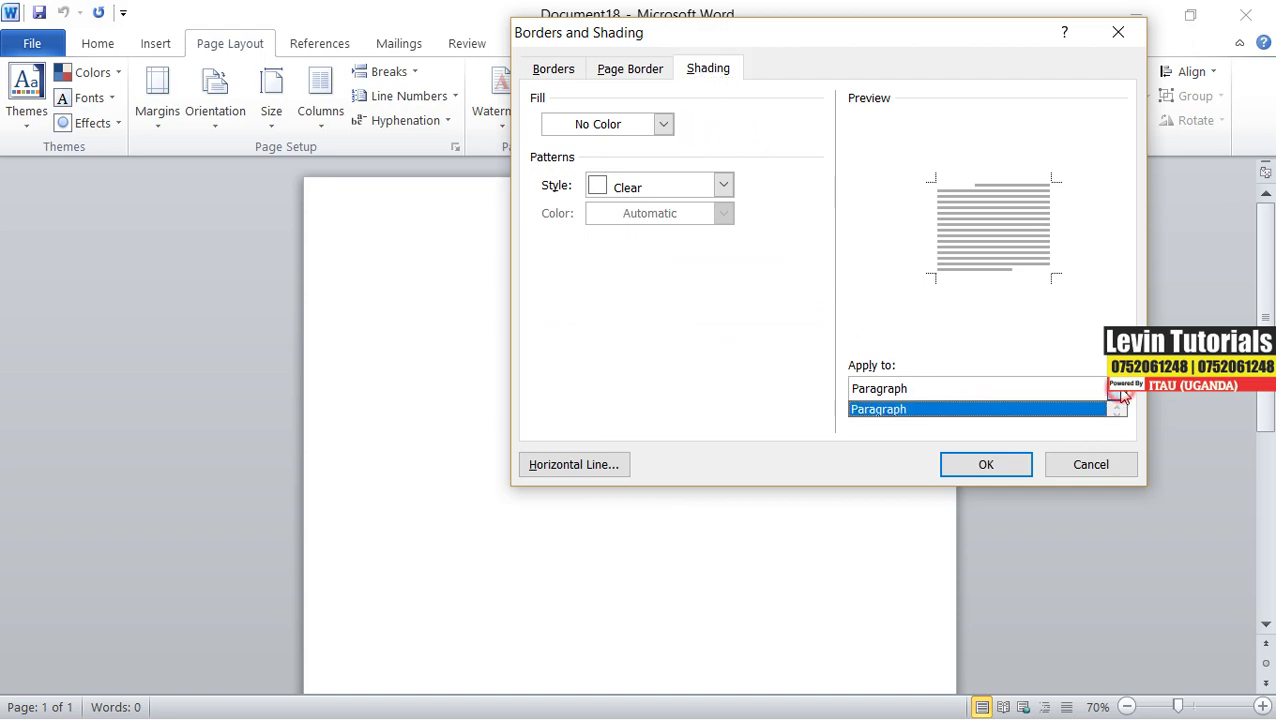
left_click(1118, 393)
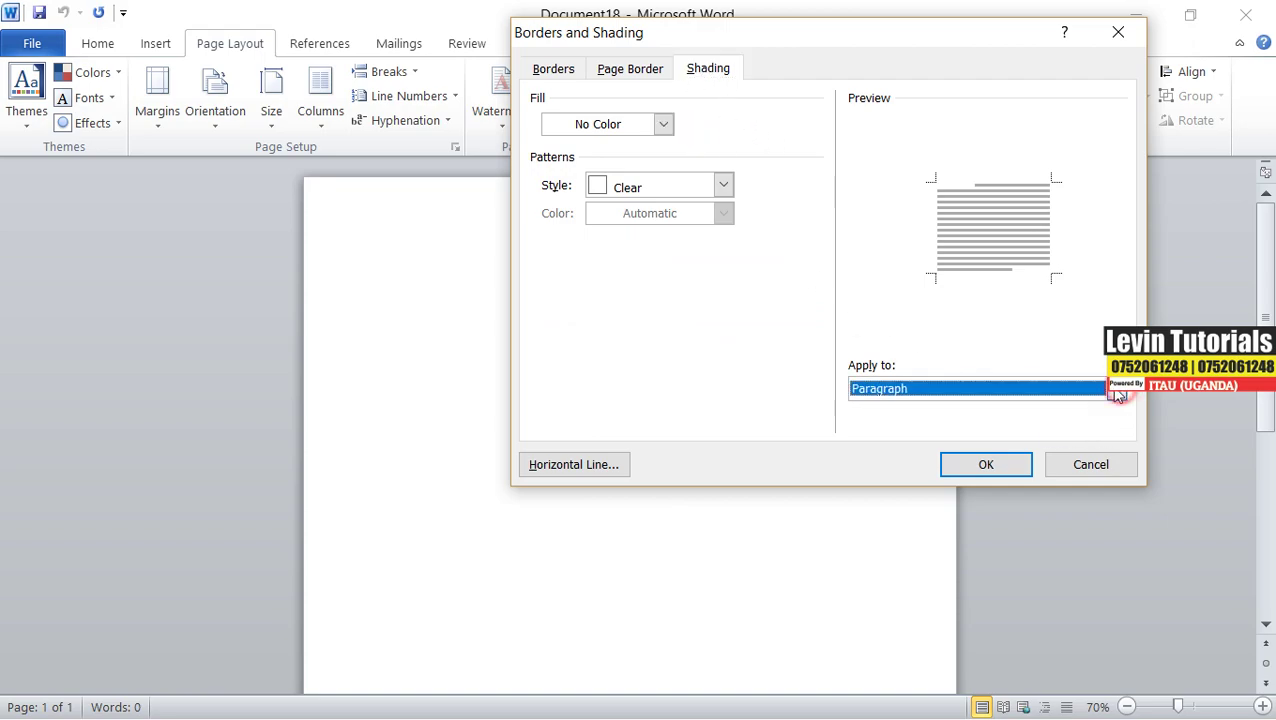
left_click(663, 124)
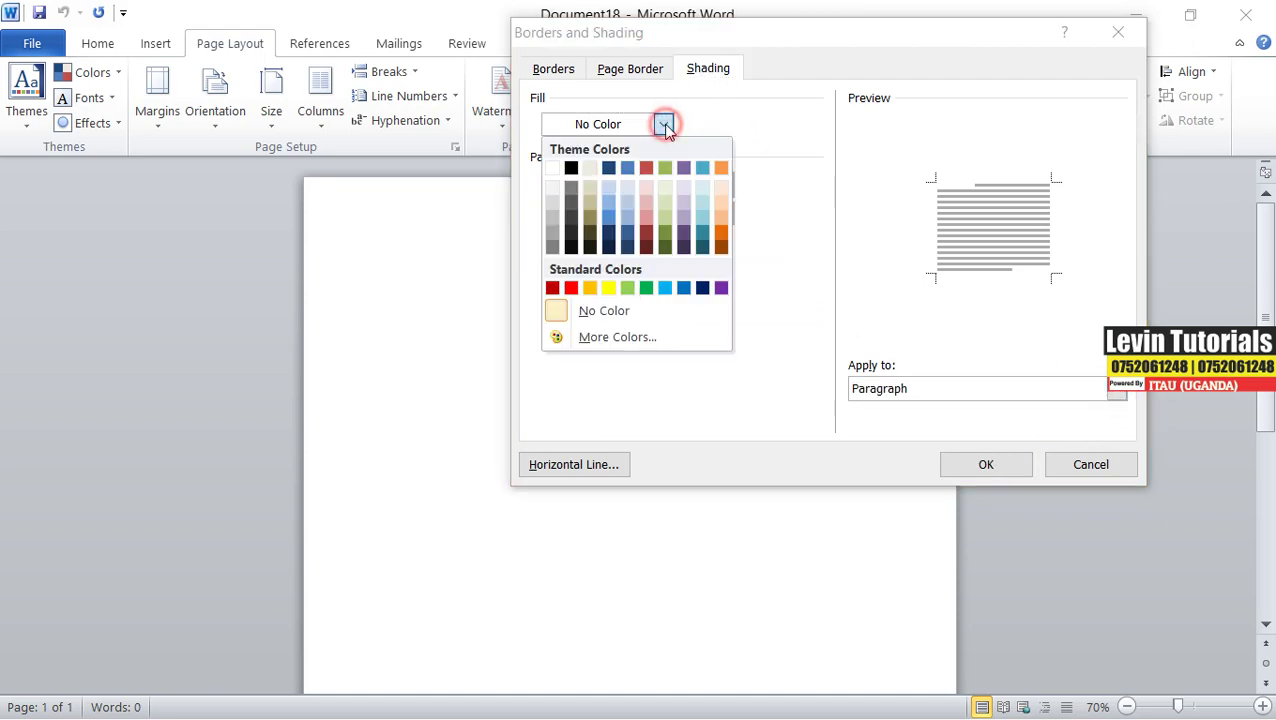
left_click(703, 187)
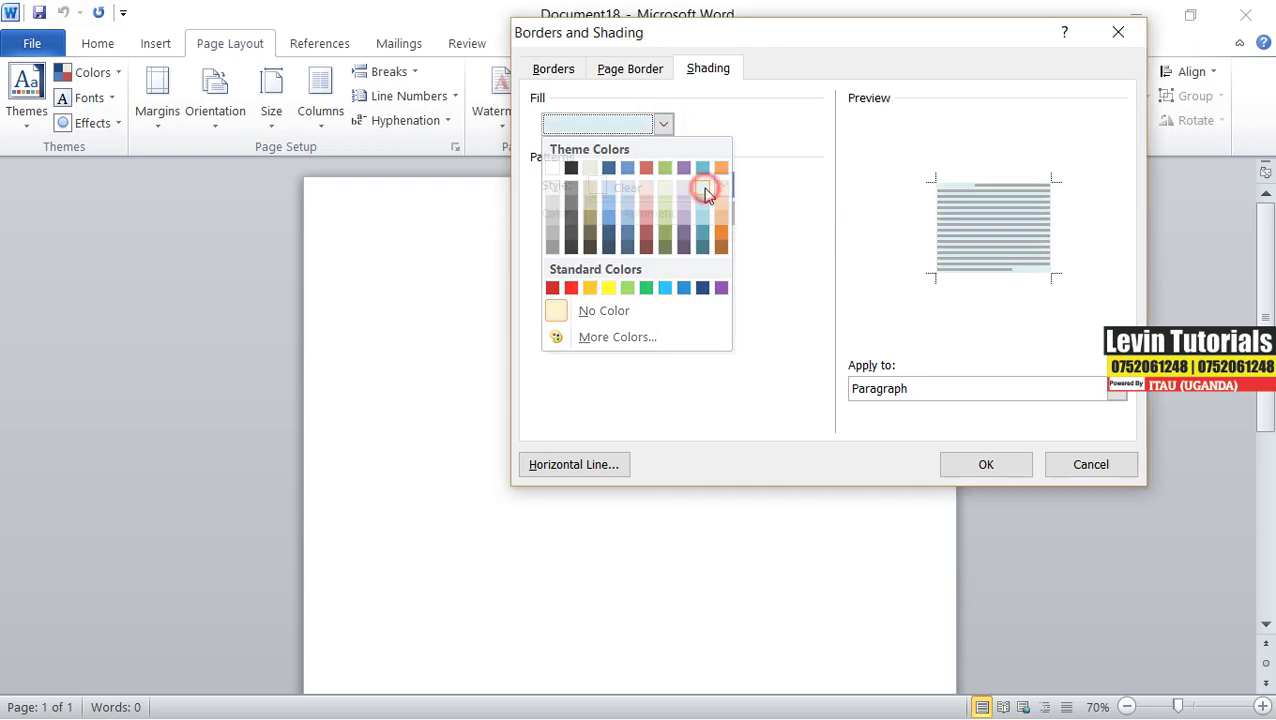
left_click(975, 465)
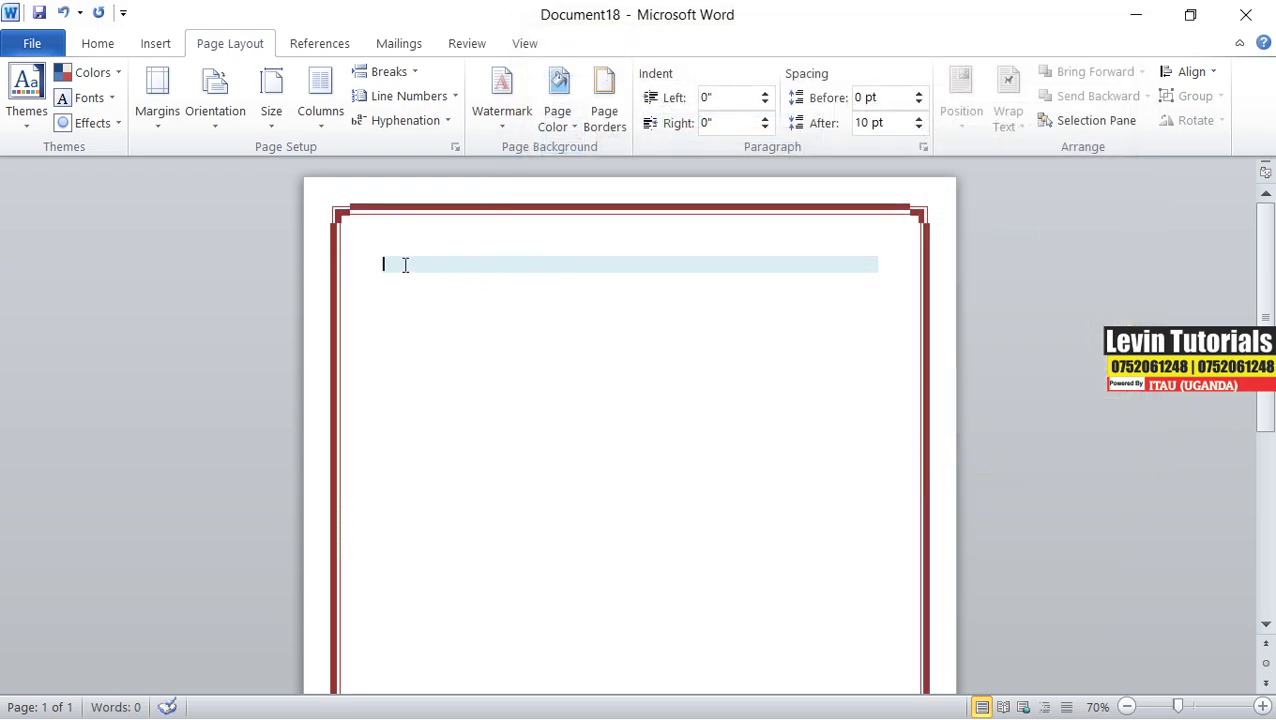
Enter the sample lines GFGFBVNB, BVCVCVB and VBVB as separate paragraphs in the shaded area
type("GFGFBVNB")
key("Return")
type("BVCVCB")
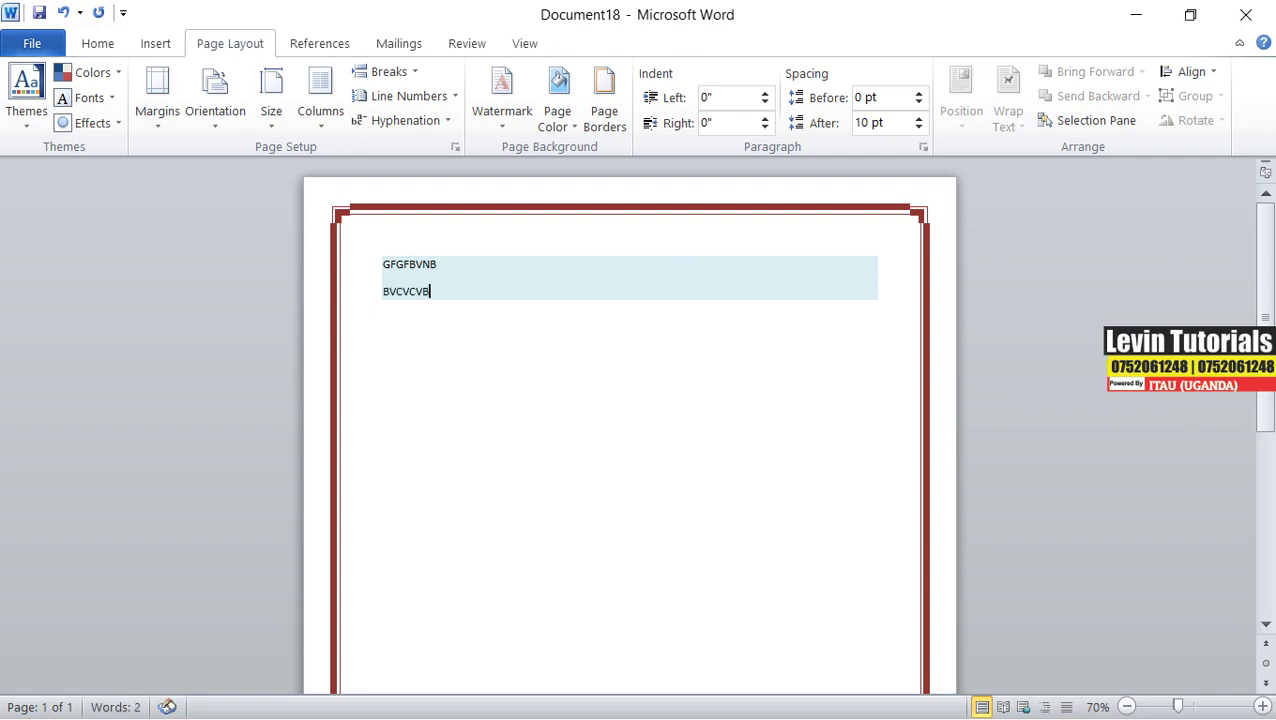
key("Return")
type("VBVB")
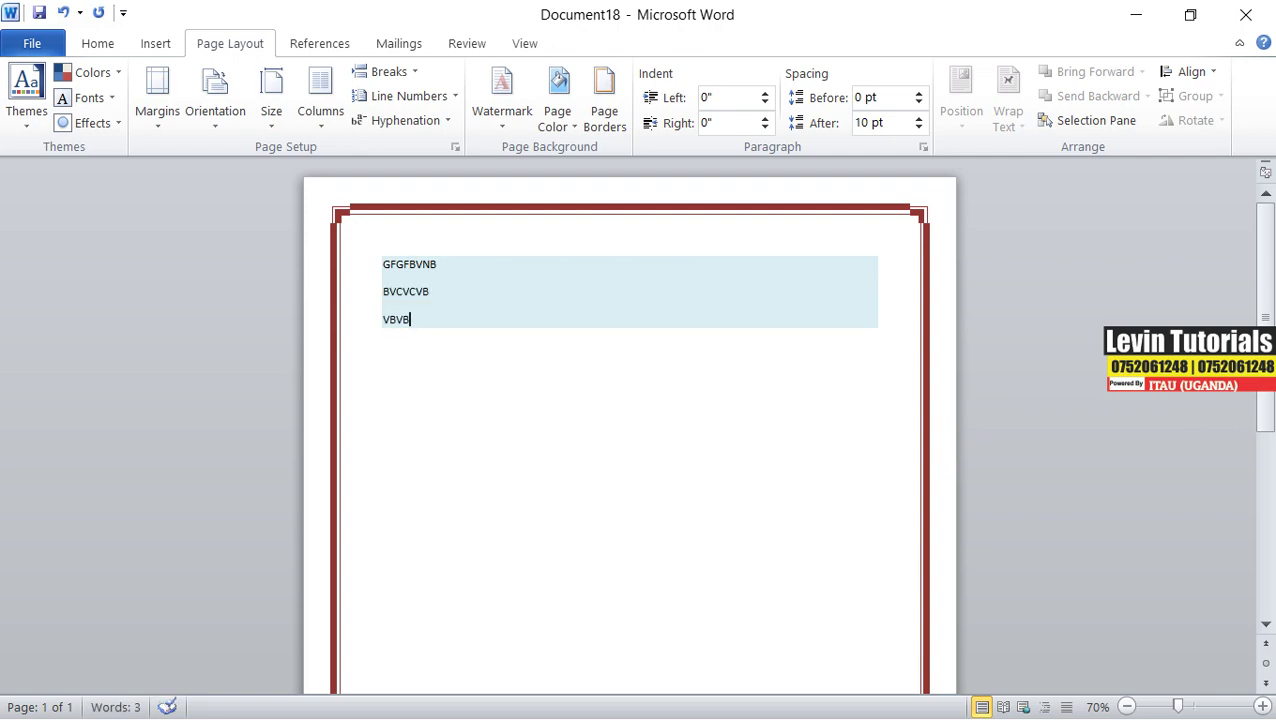
Replace the sample lines with the copied permission paragraph, pasted as text only so that it takes the existing shading
key("ctrl+a")
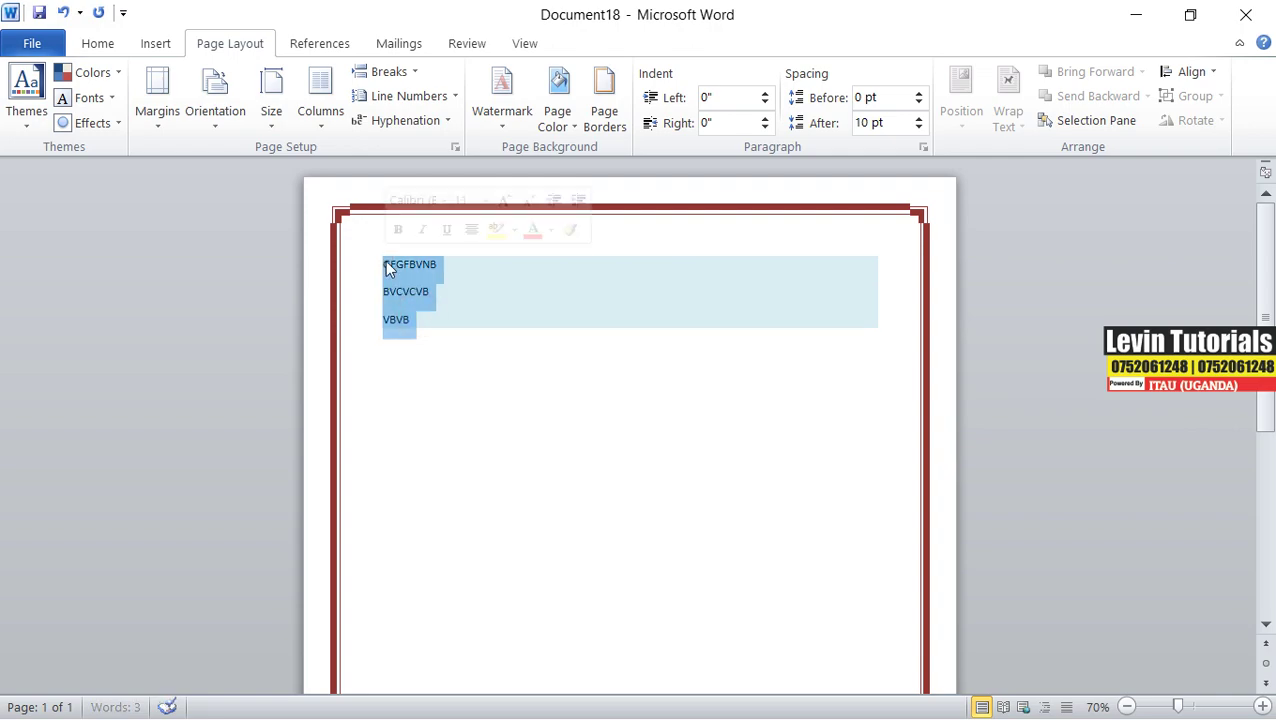
type("Permission for this document is currently restricted. This document can only be opened by using Microsoft Office 2003 or later. You can request the author of the document to send a copy that can be read using the Rights Management Add-on for Internet Explorer.")
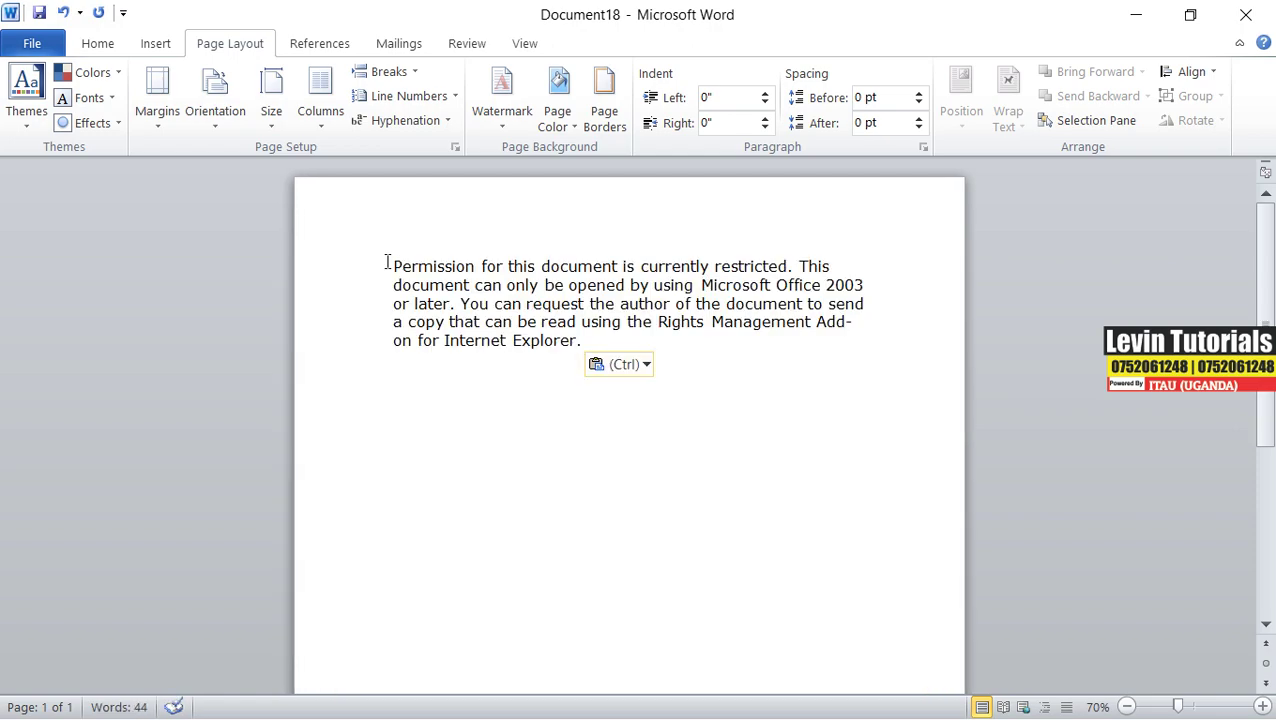
key("ctrl+z")
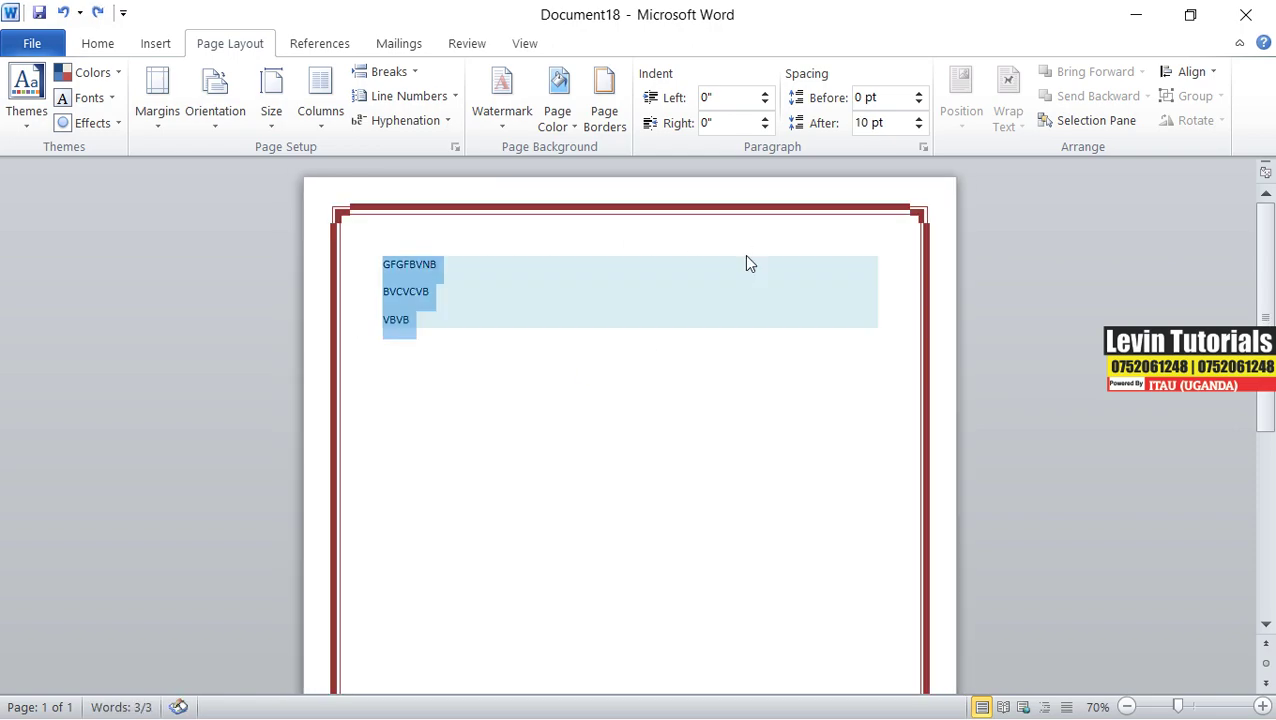
key("Delete")
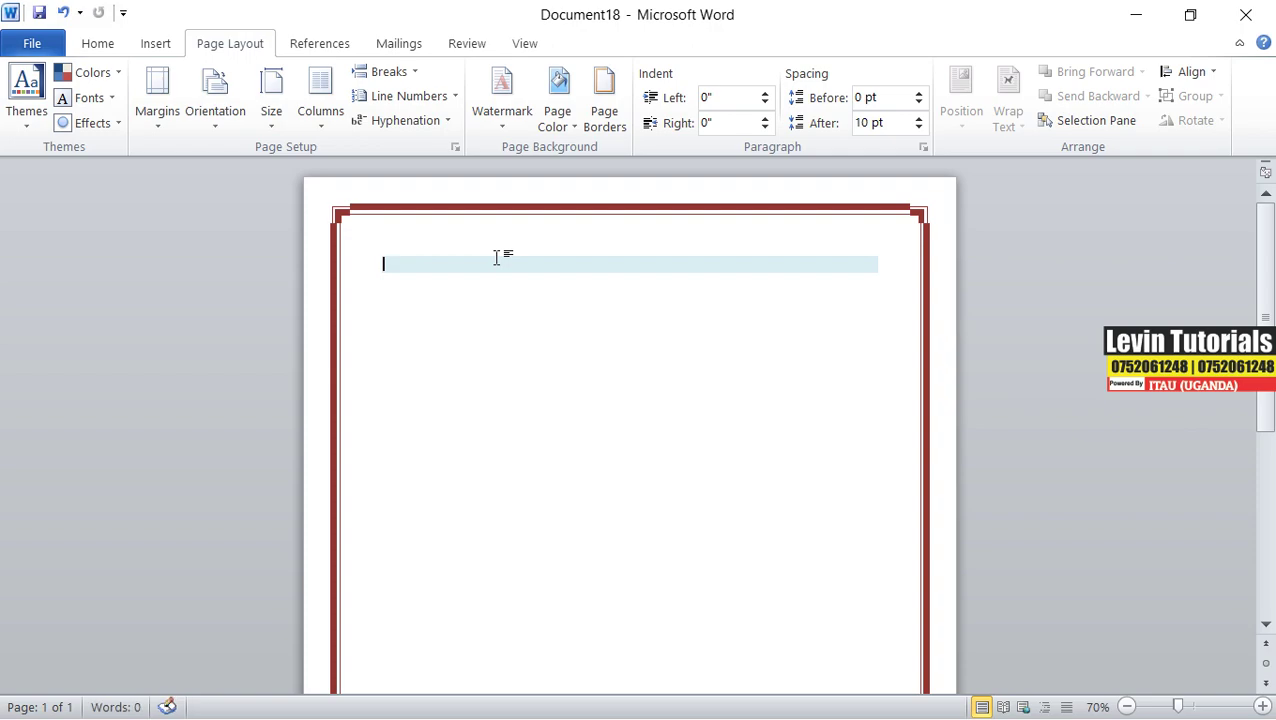
right_click(464, 260)
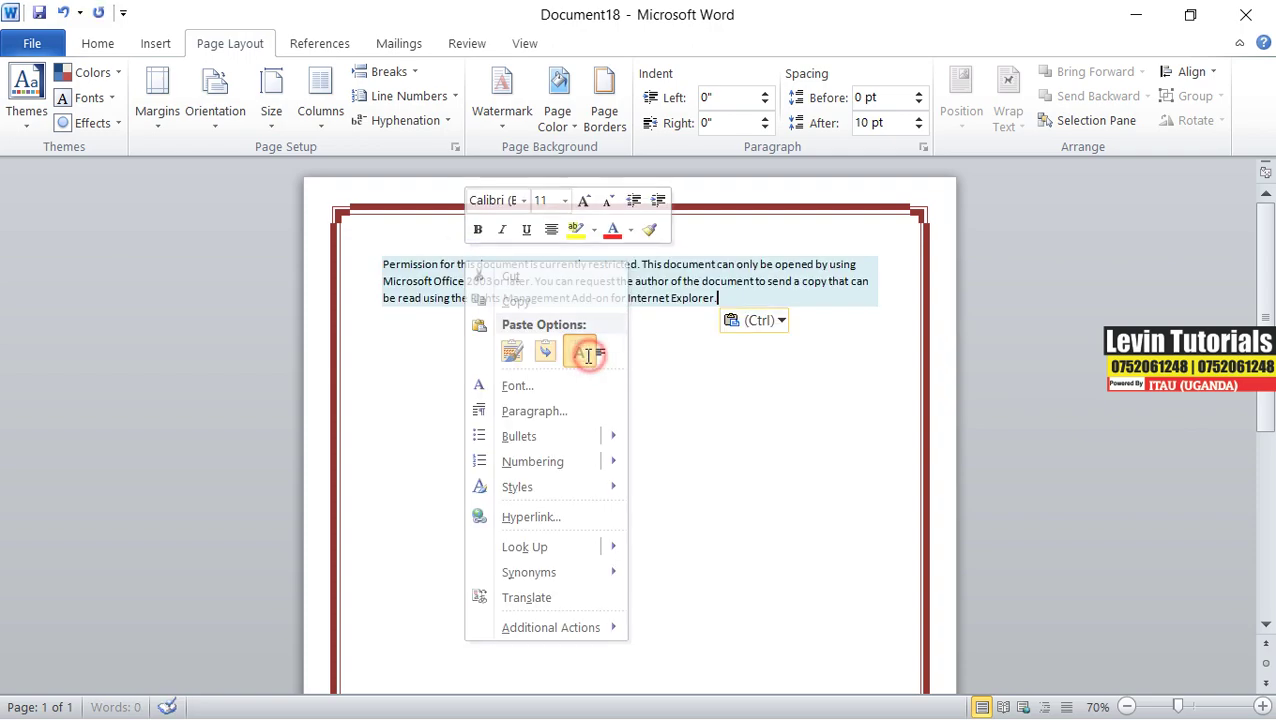
left_click(579, 349)
Set the whole permission paragraph's font size to 16 and justify its text
left_click_drag(718, 299, 370, 256)
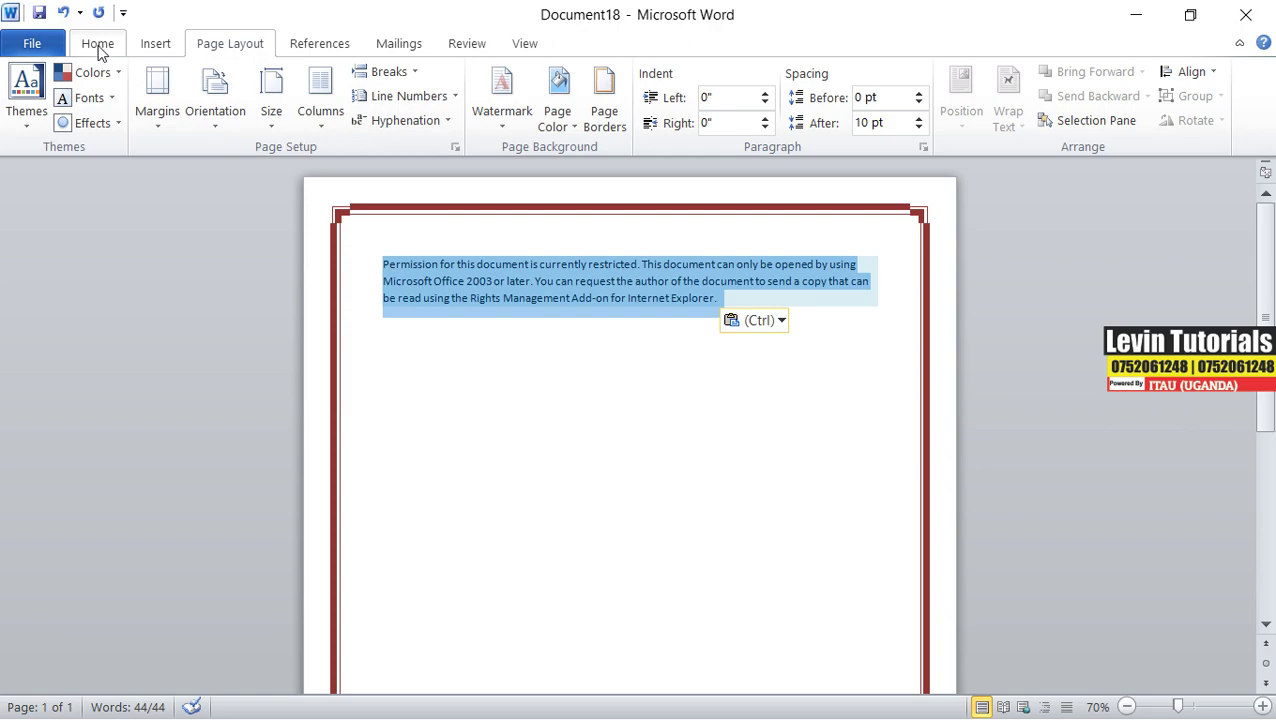
left_click(453, 283)
left_click_drag(384, 264, 741, 296)
key("ctrl+c")
left_click(97, 44)
left_click(330, 84)
left_click(330, 84)
left_click(330, 84)
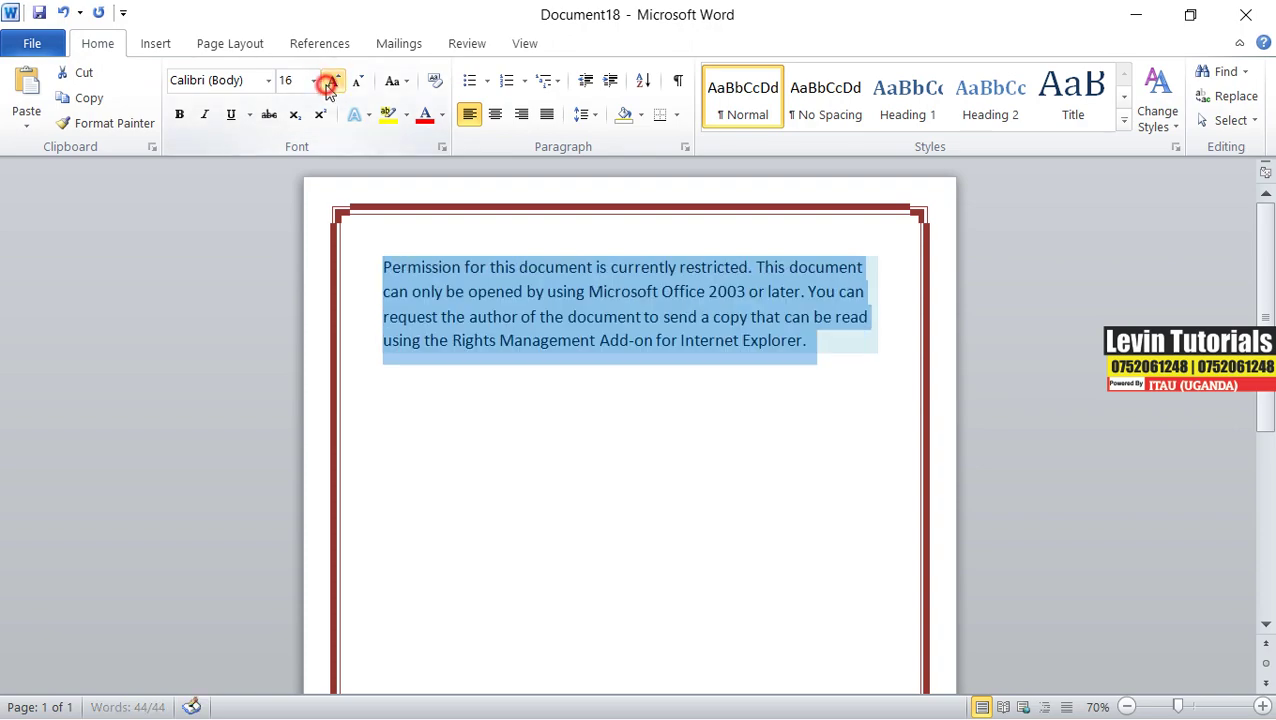
left_click(330, 84)
left_click(357, 82)
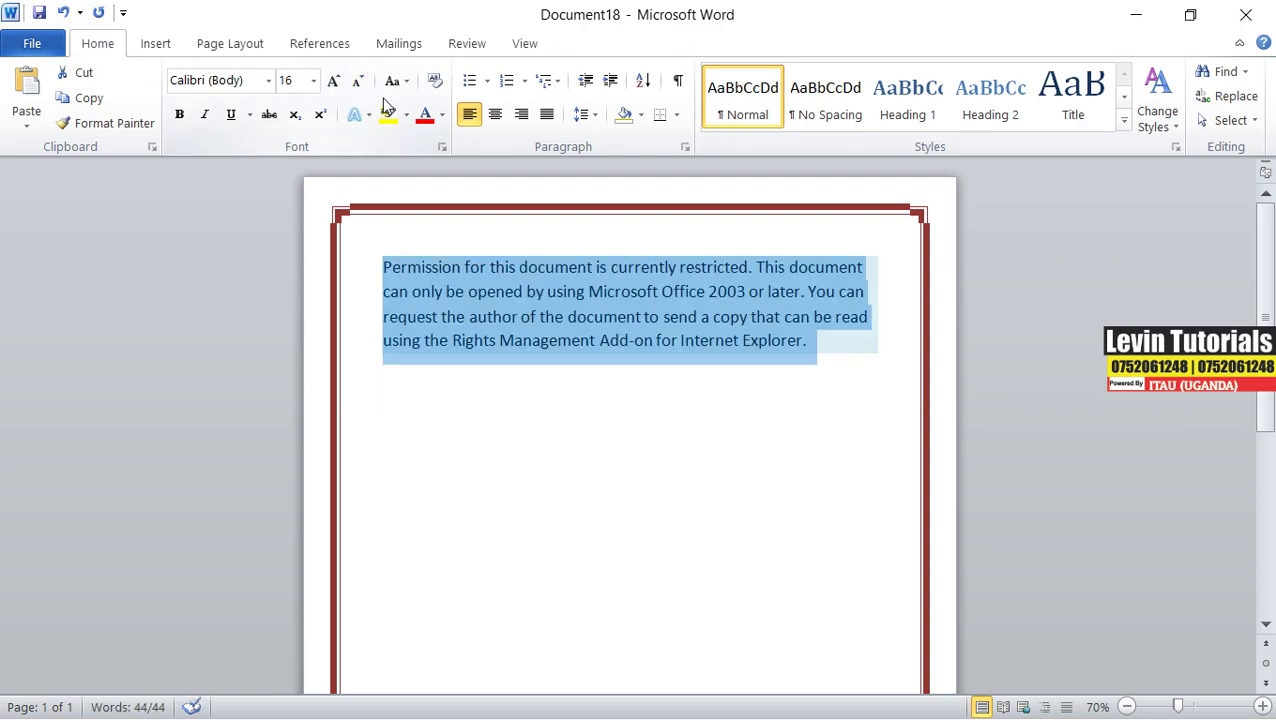
left_click(543, 115)
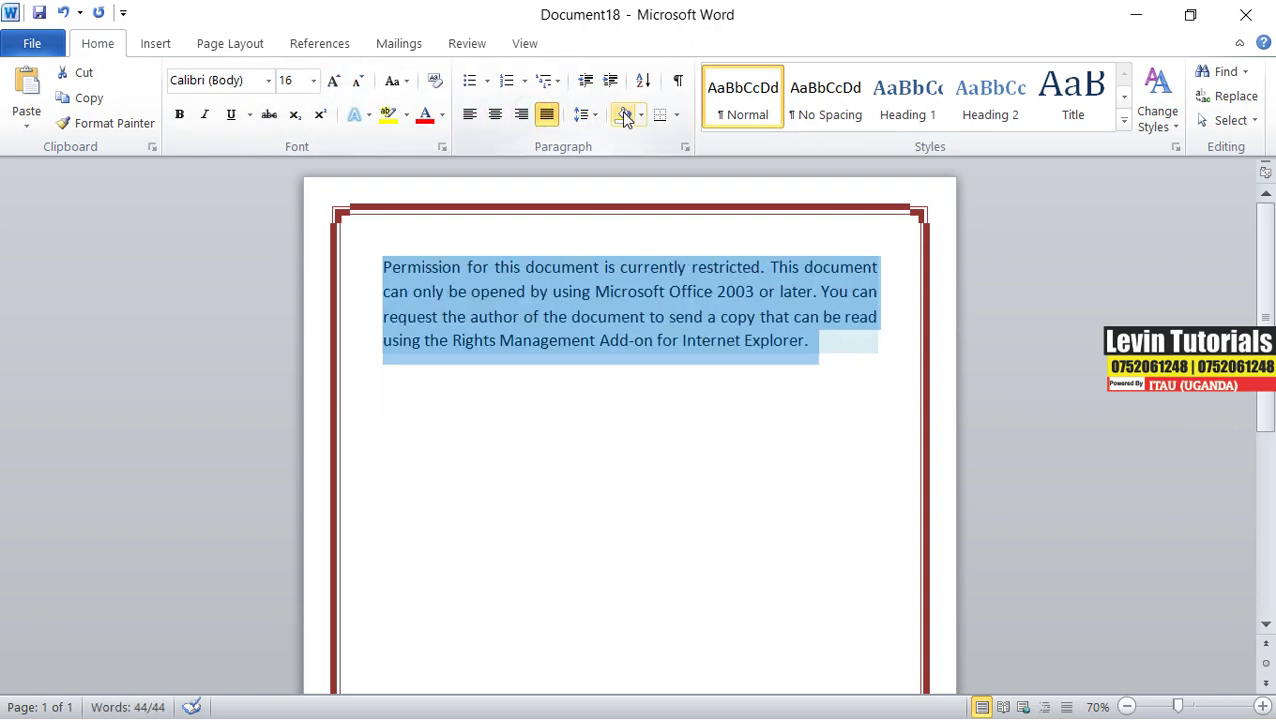
Apply a blue ½ pt double-line box border around the shaded permission paragraph
left_click(240, 44)
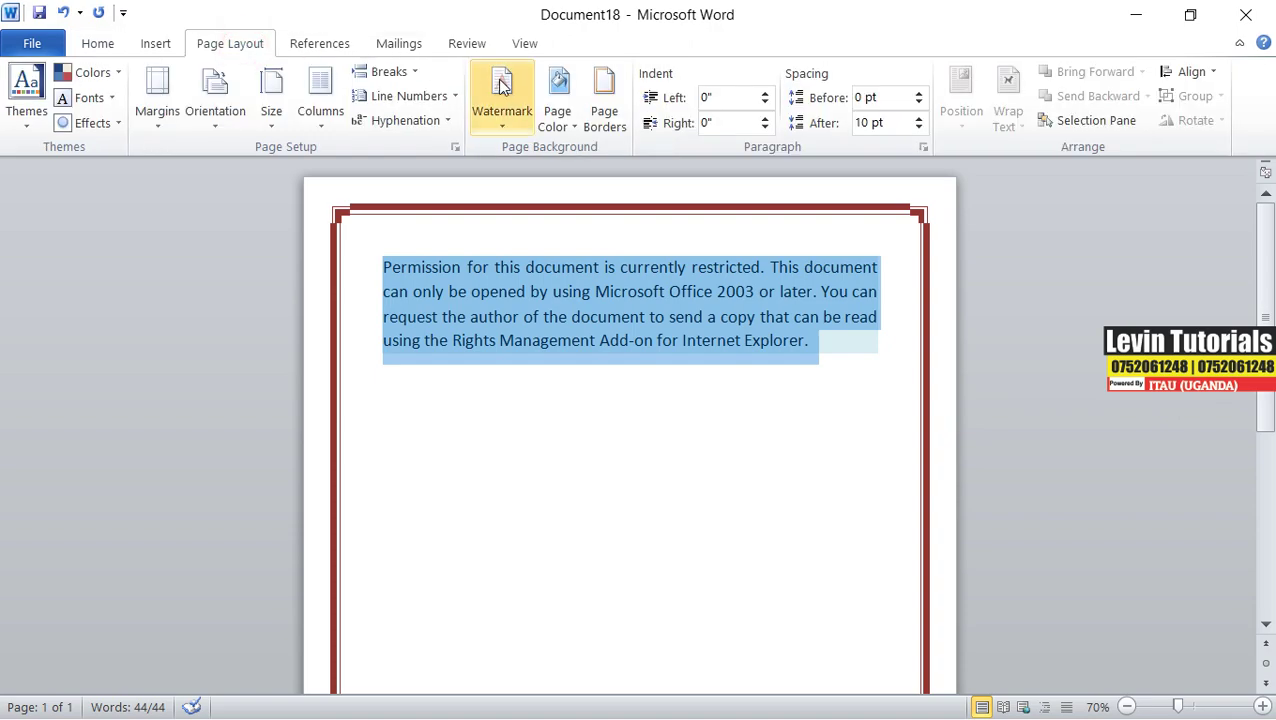
left_click(605, 118)
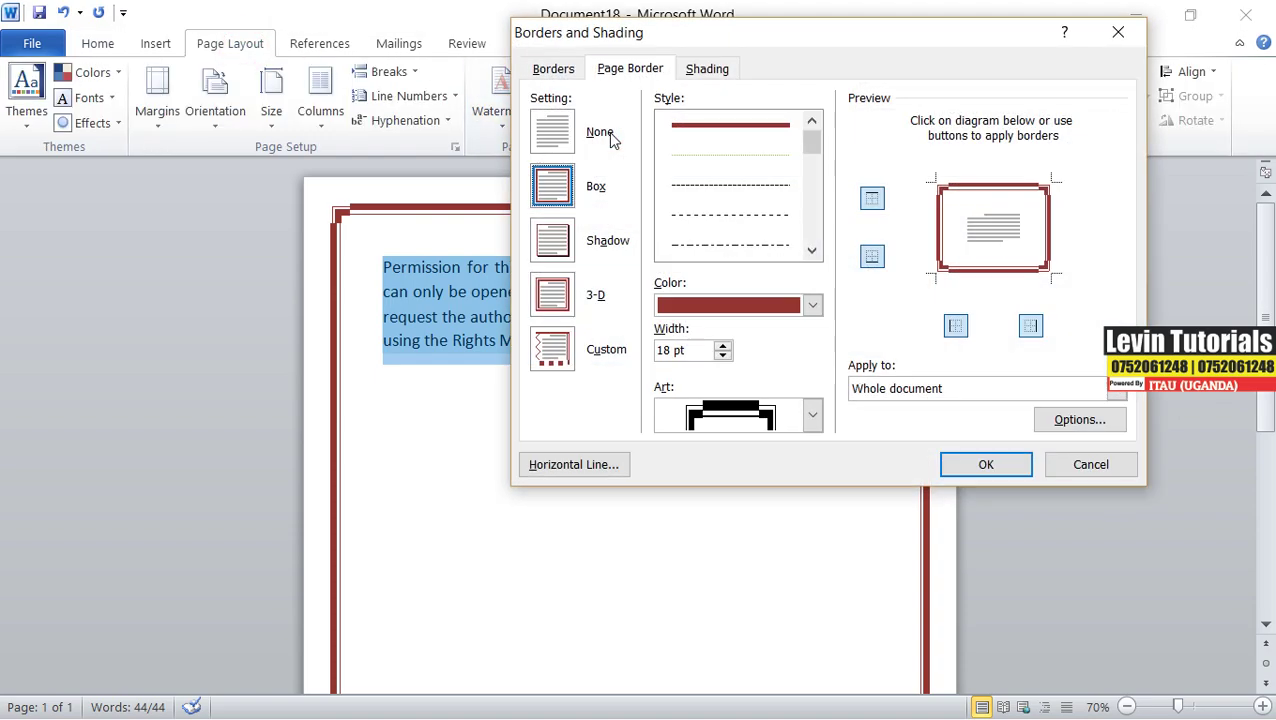
left_click(564, 74)
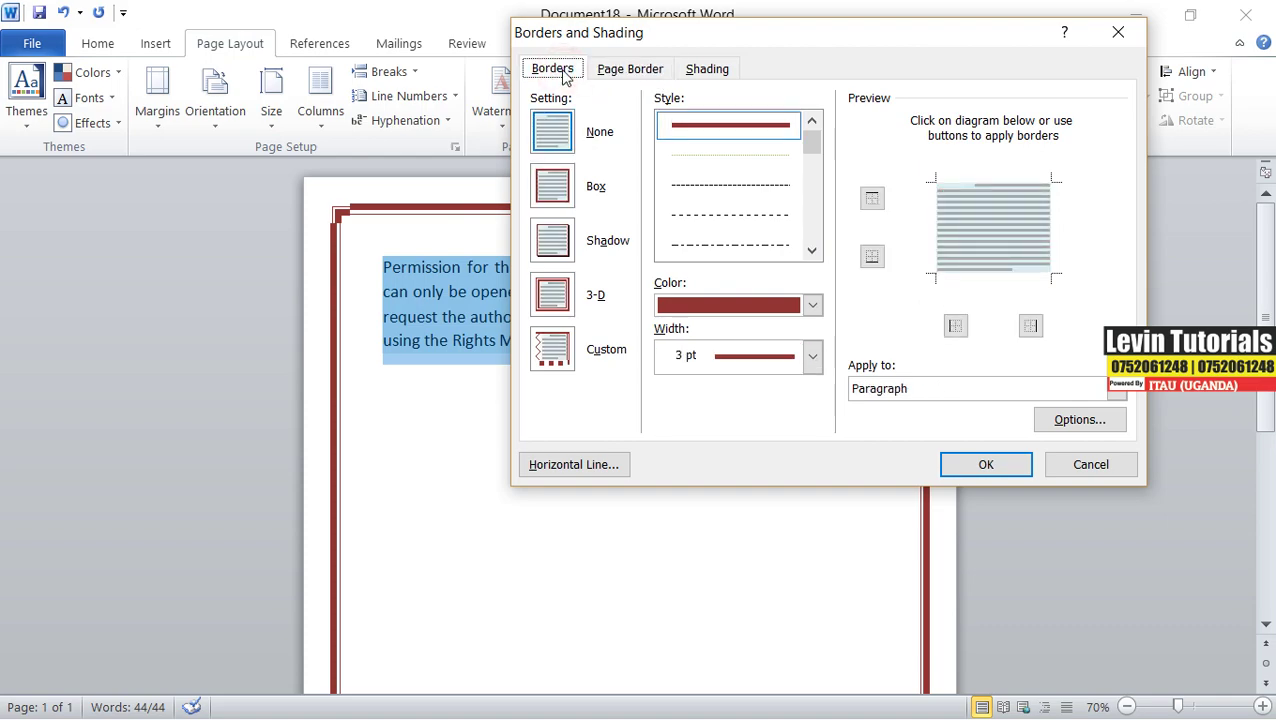
left_click(812, 145)
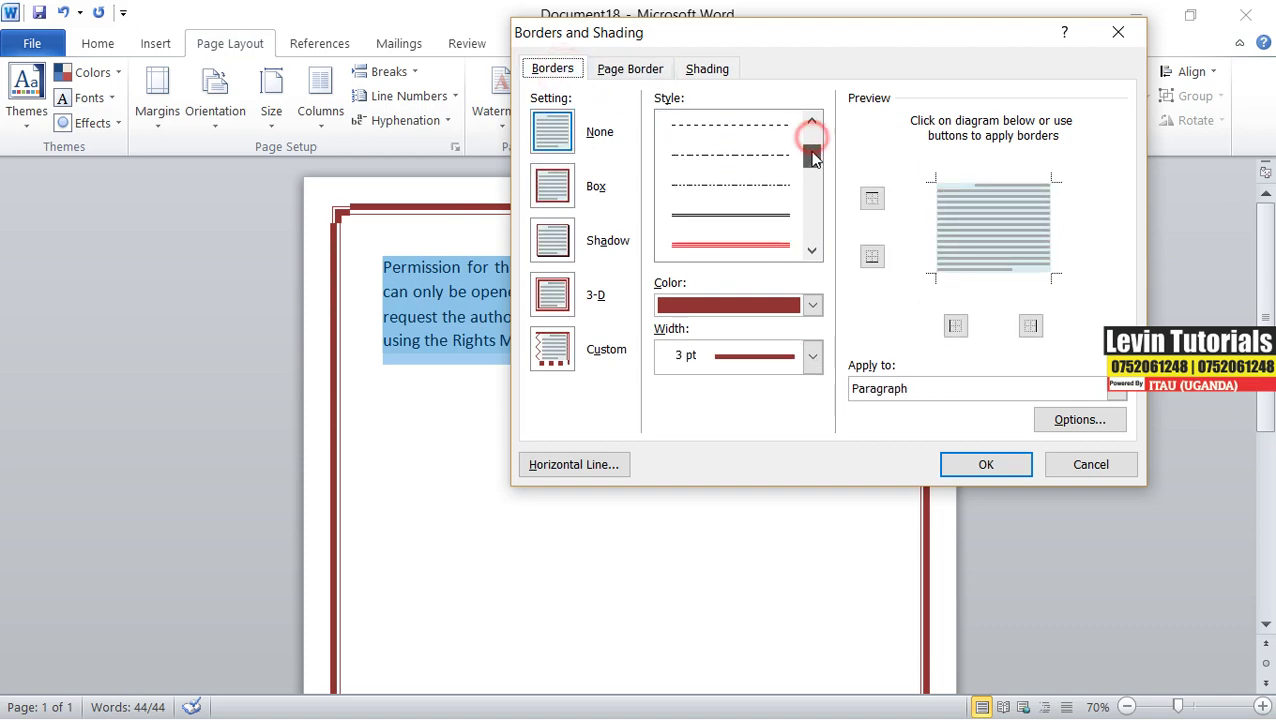
left_click(730, 220)
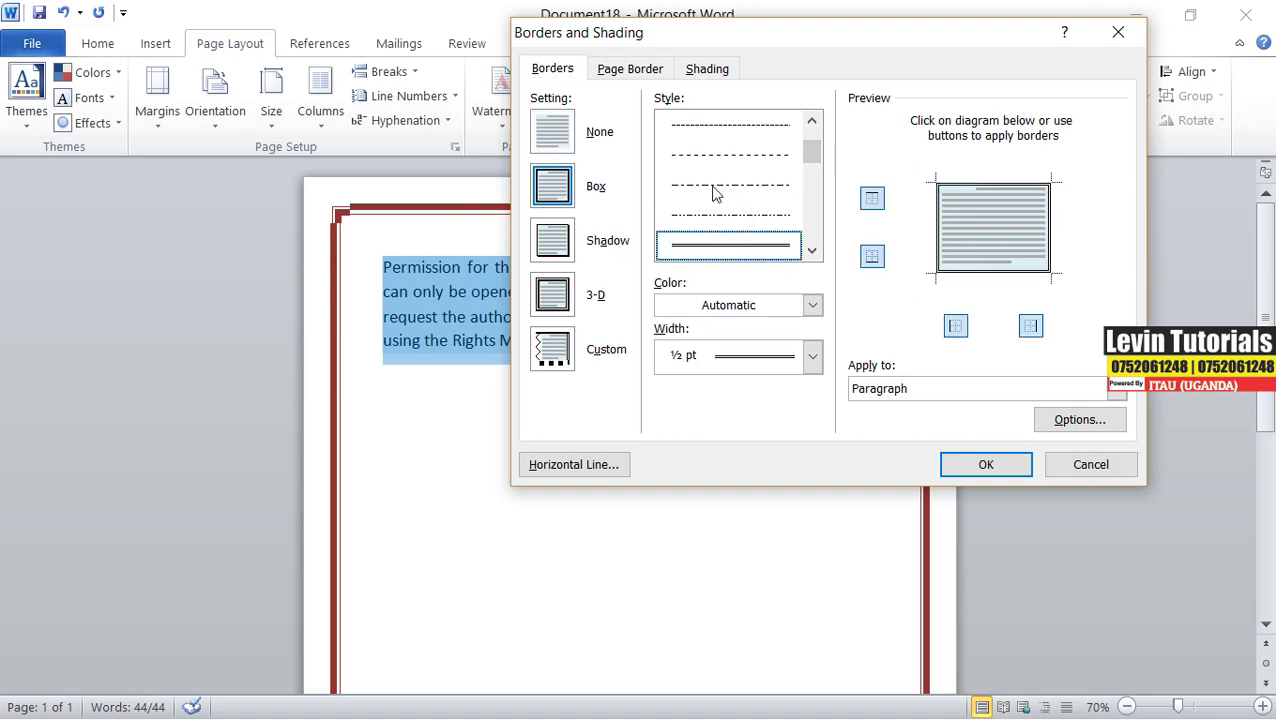
left_click(812, 305)
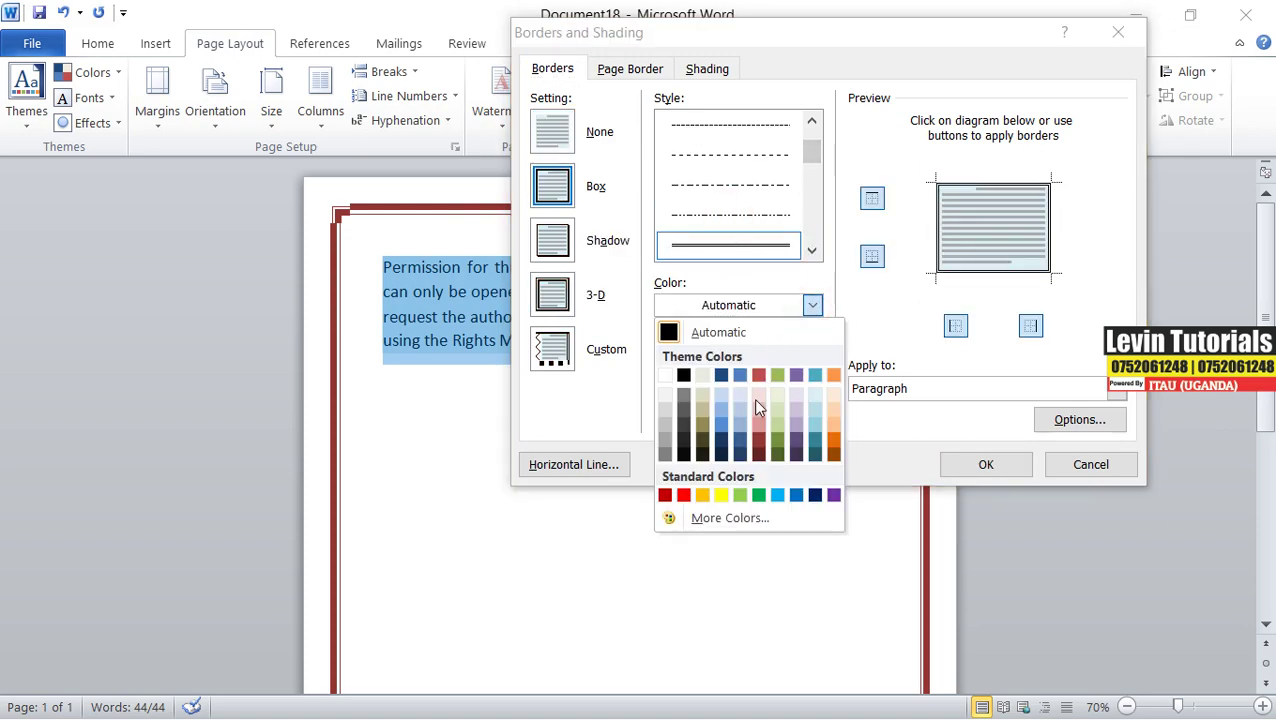
left_click(740, 441)
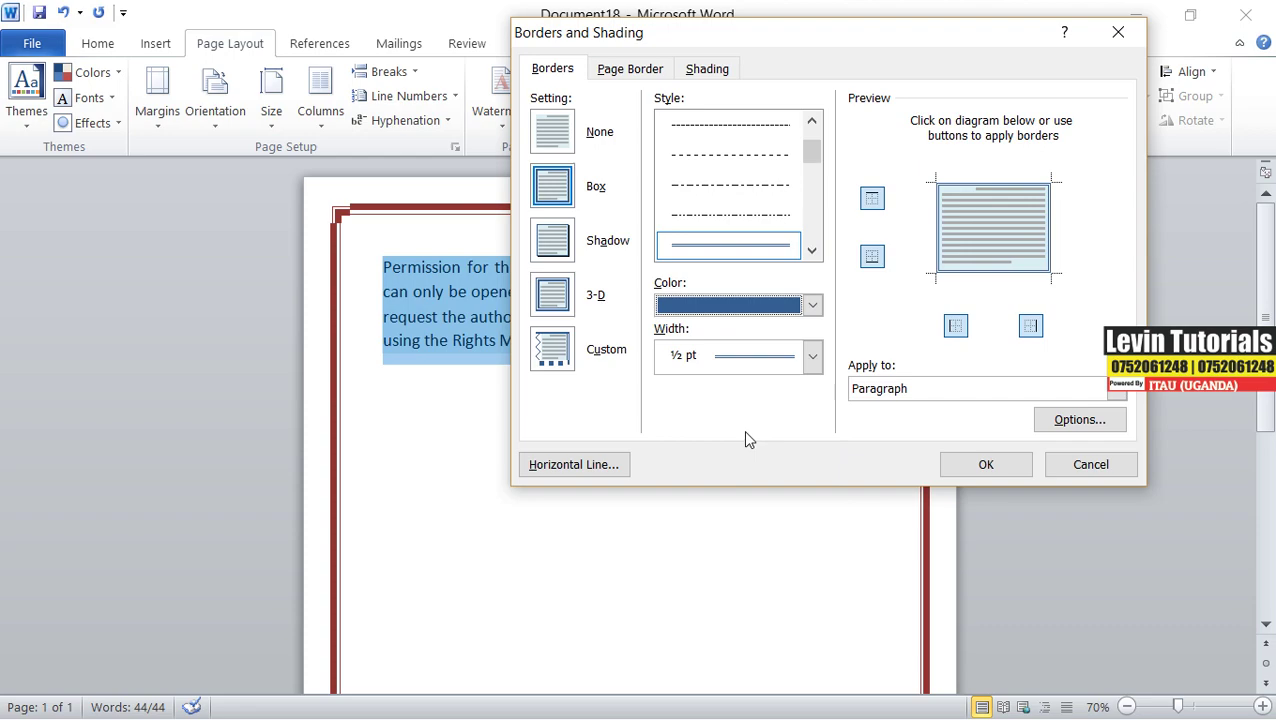
left_click(1000, 468)
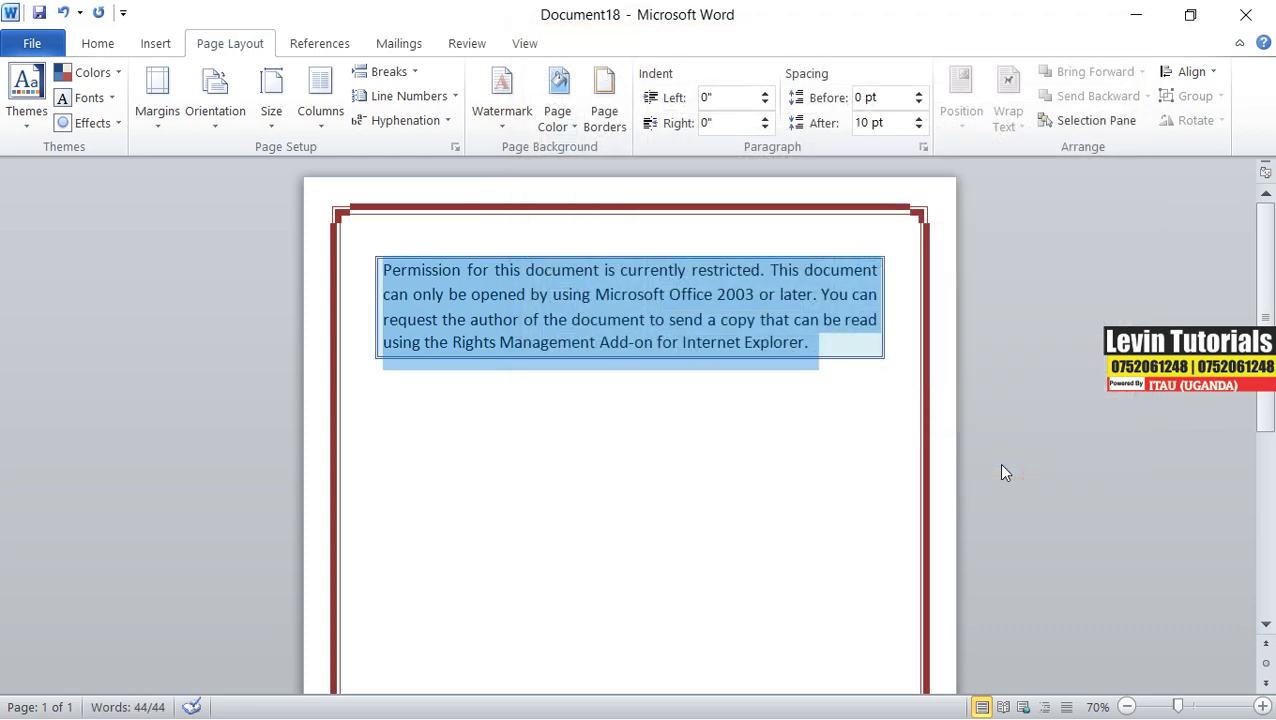
left_click(731, 448)
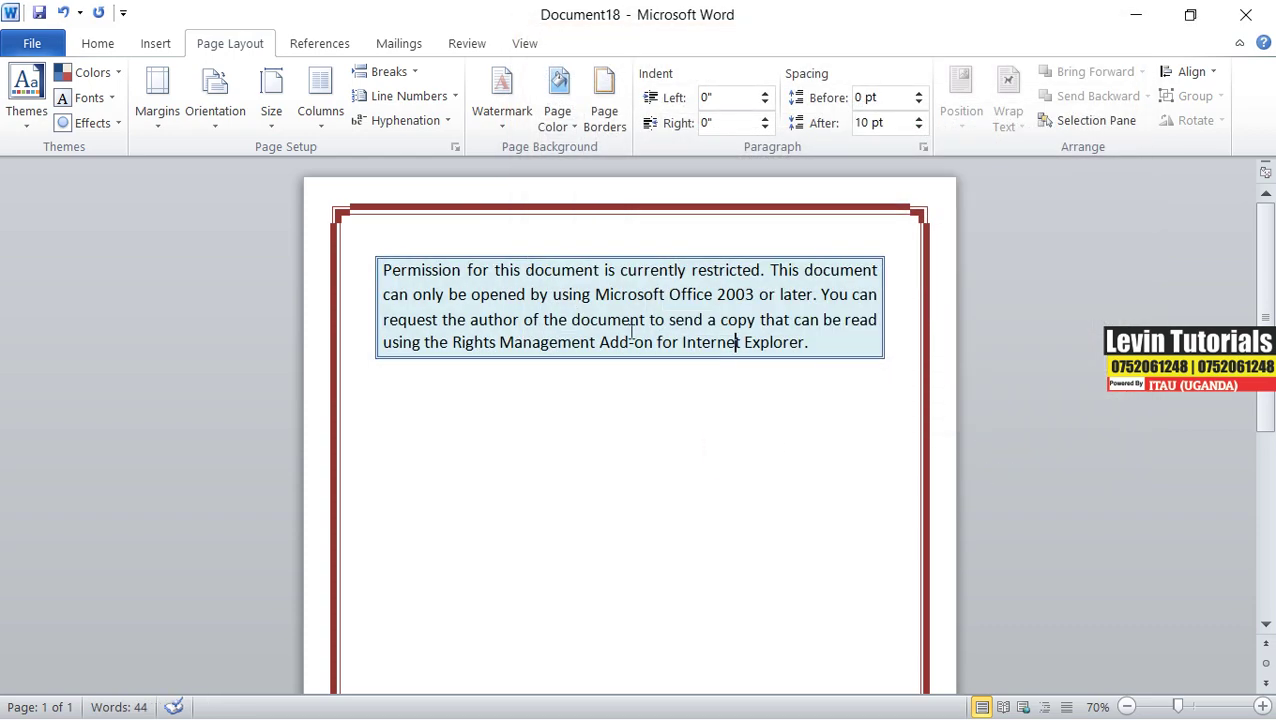
Paste three text-only copies of the permission paragraph as separate paragraphs below the bordered one
left_click(504, 209)
left_click(398, 390)
right_click(383, 387)
left_click(498, 104)
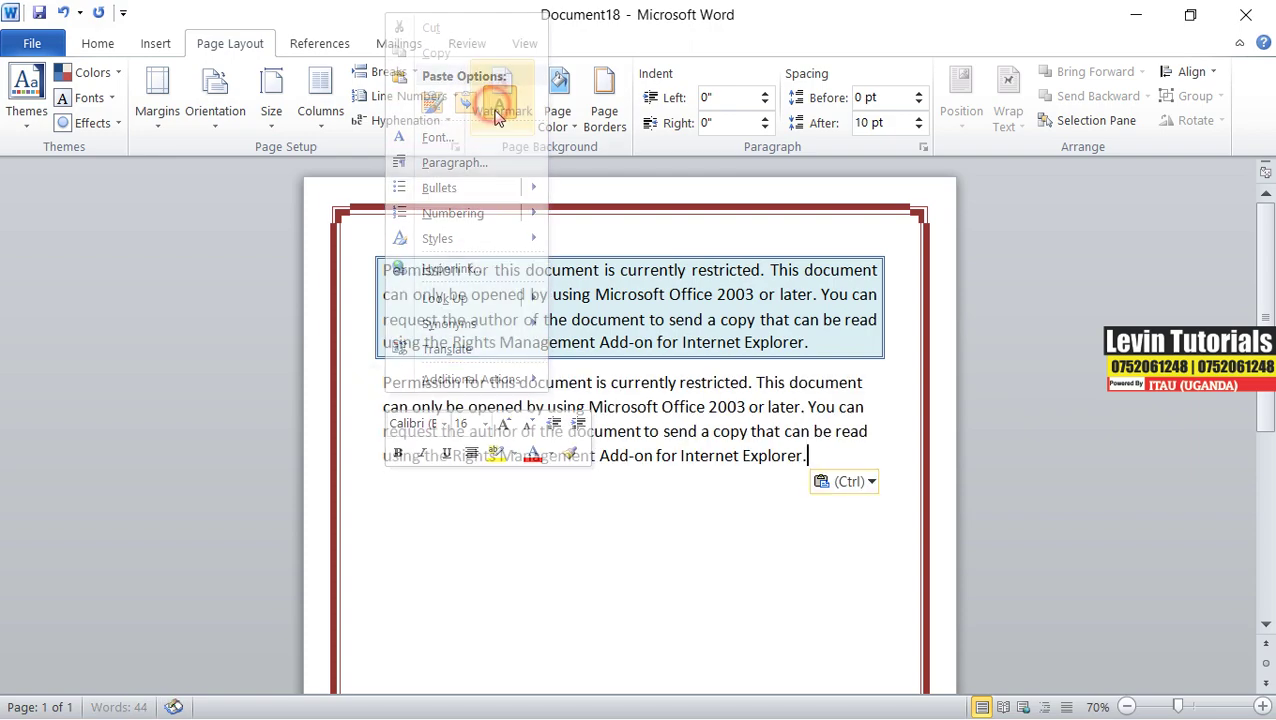
right_click(396, 496)
left_click(509, 207)
scroll(501, 469, "down", 2)
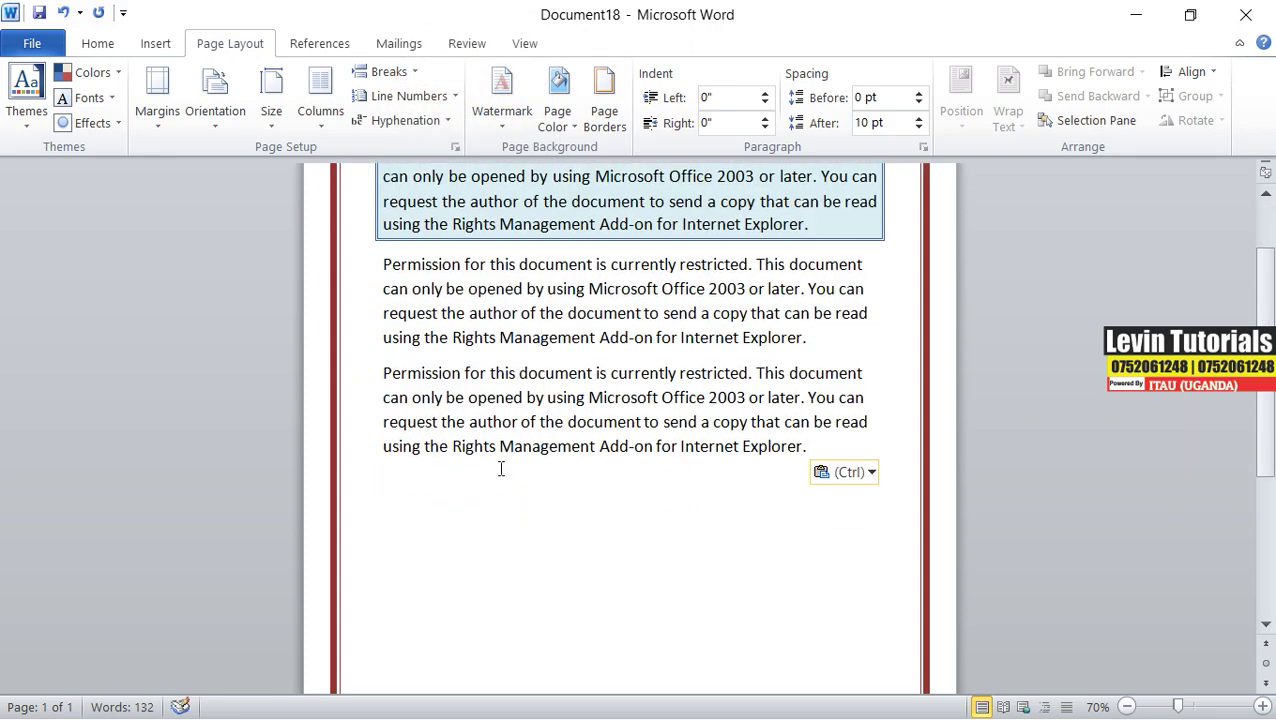
left_click(399, 484)
right_click(399, 484)
left_click(514, 198)
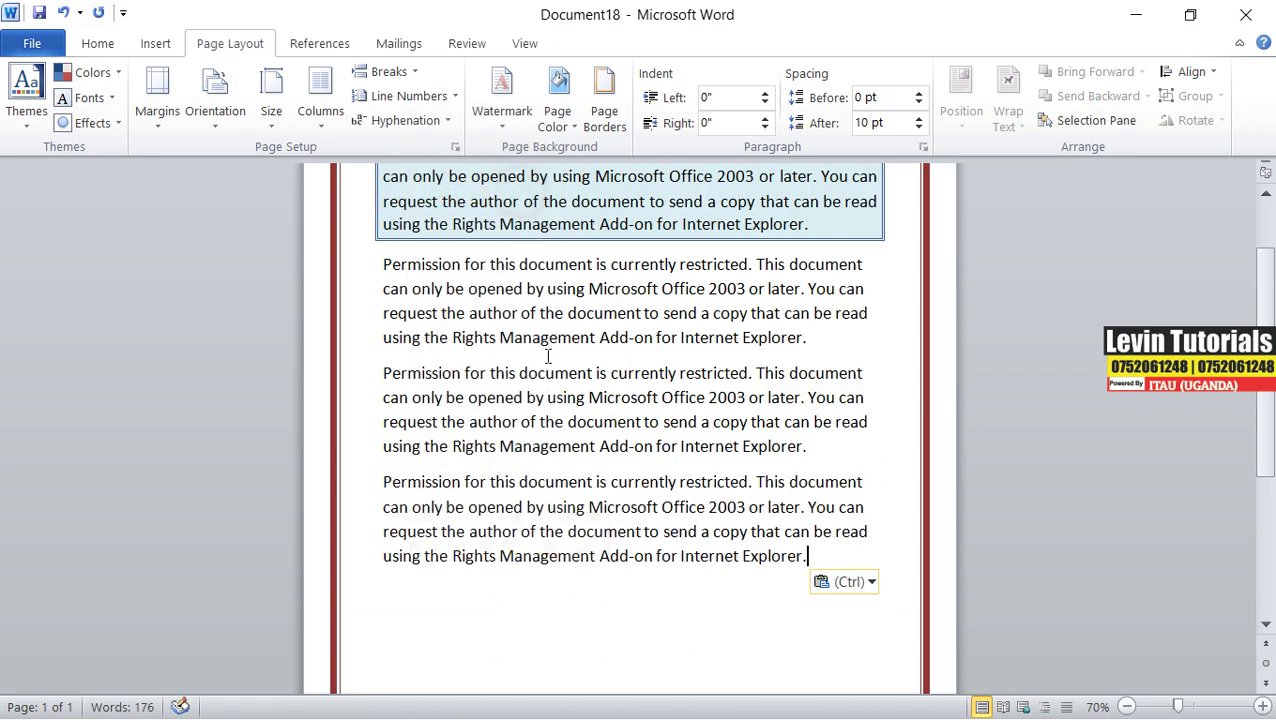
Try setting the second permission paragraph's border to apply to Paragraph and then to Text, leaving the border setting at None
scroll(548, 400, "up", 2)
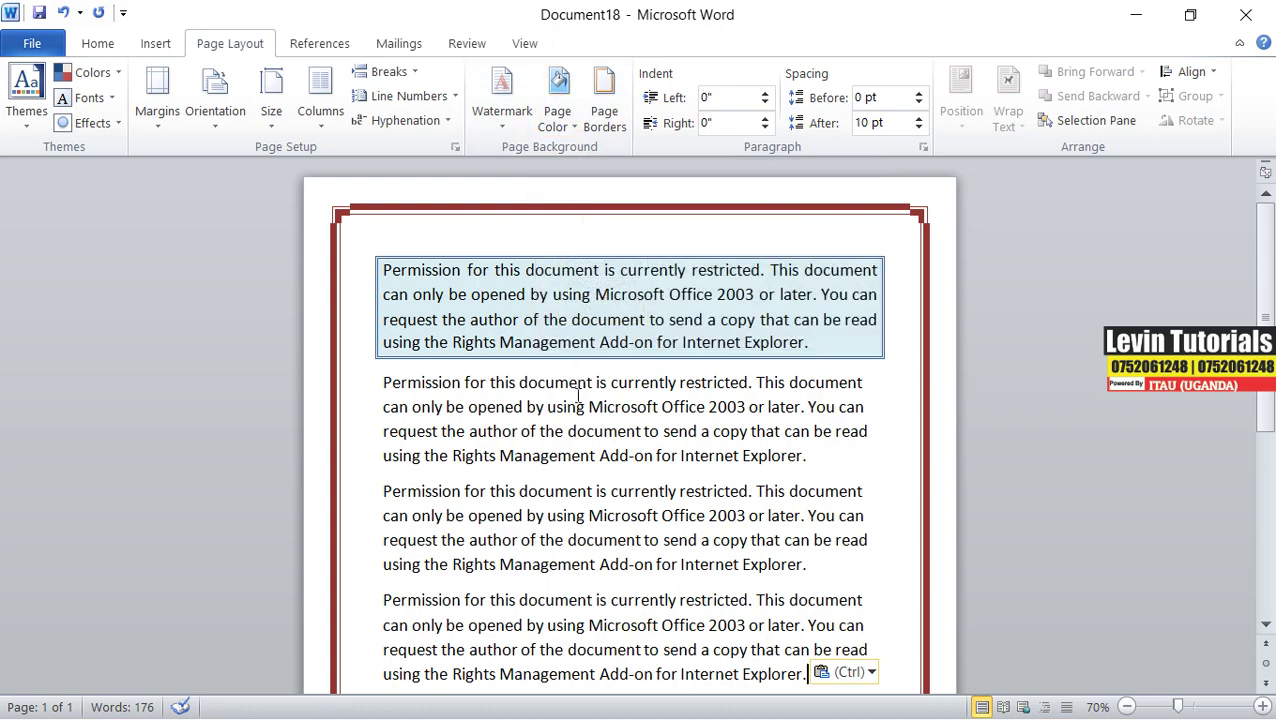
left_click_drag(383, 384, 808, 456)
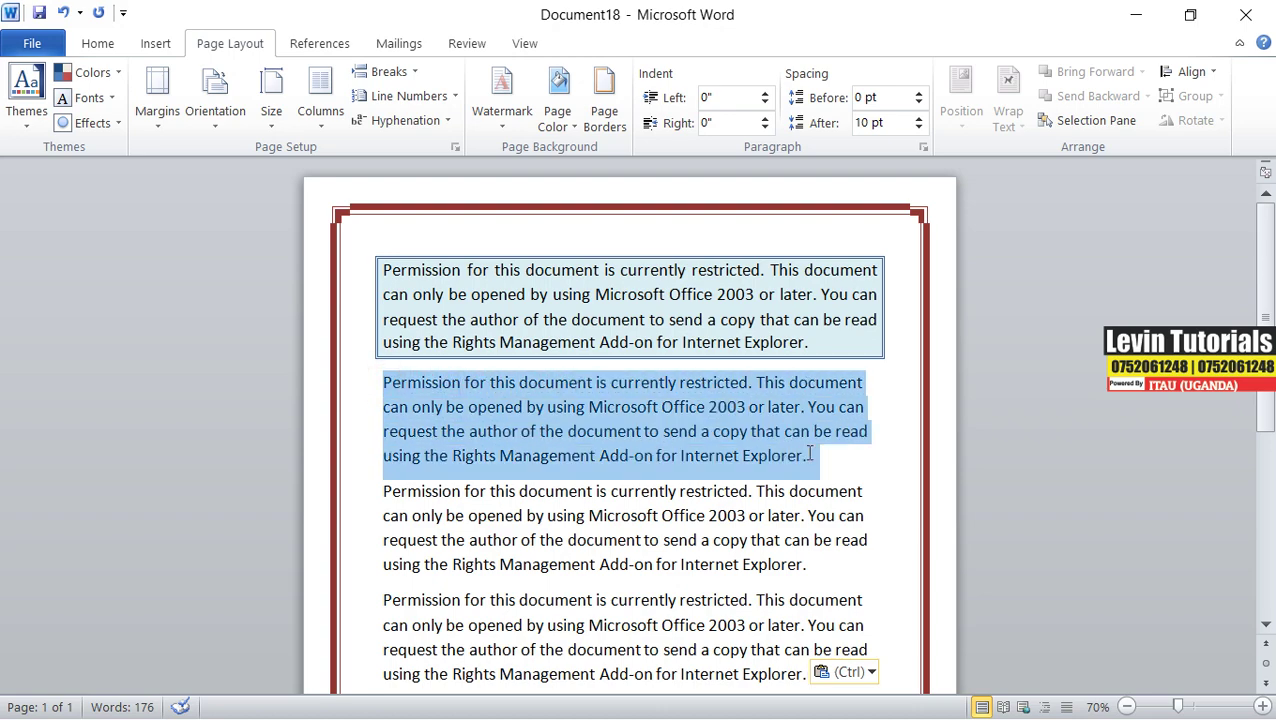
left_click(618, 128)
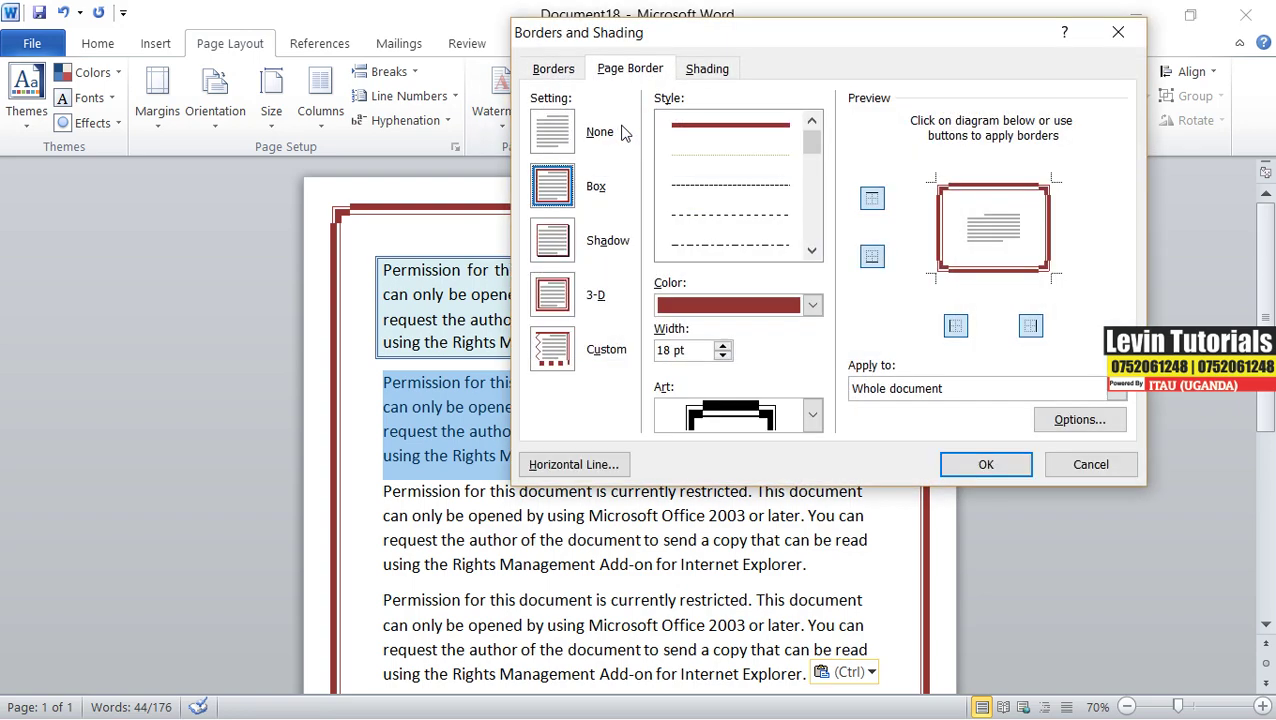
left_click(552, 68)
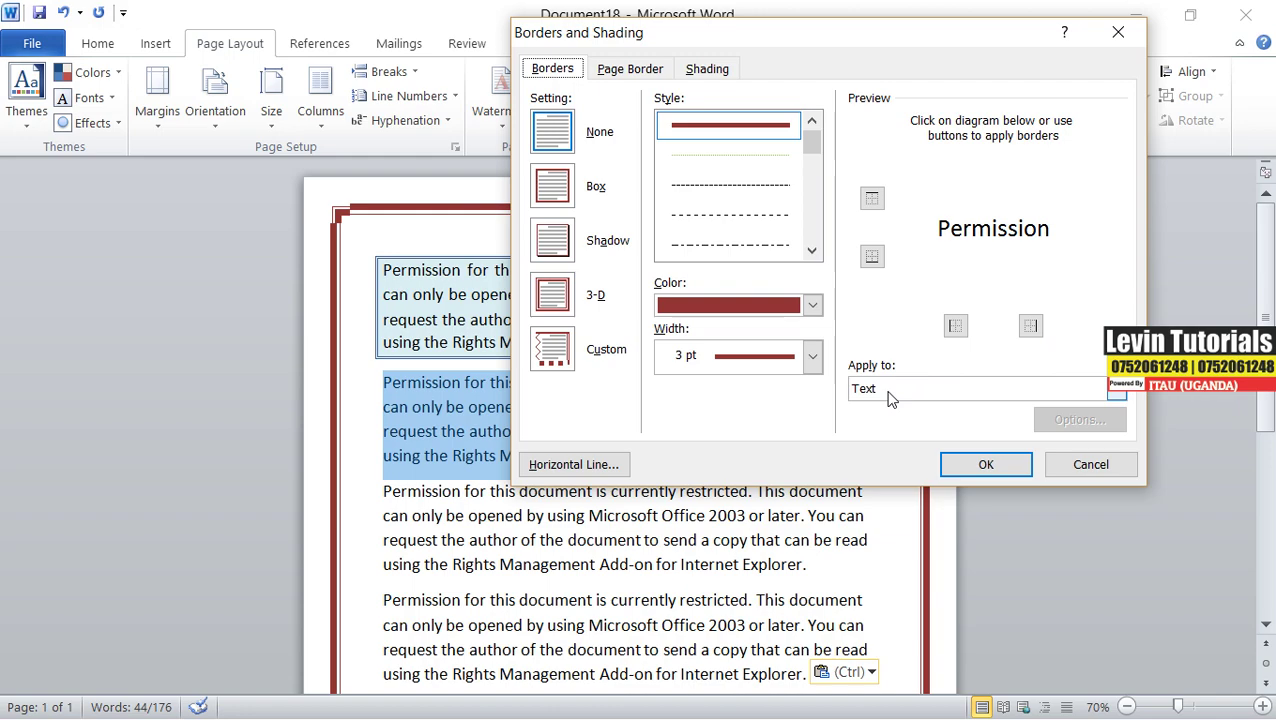
left_click(890, 395)
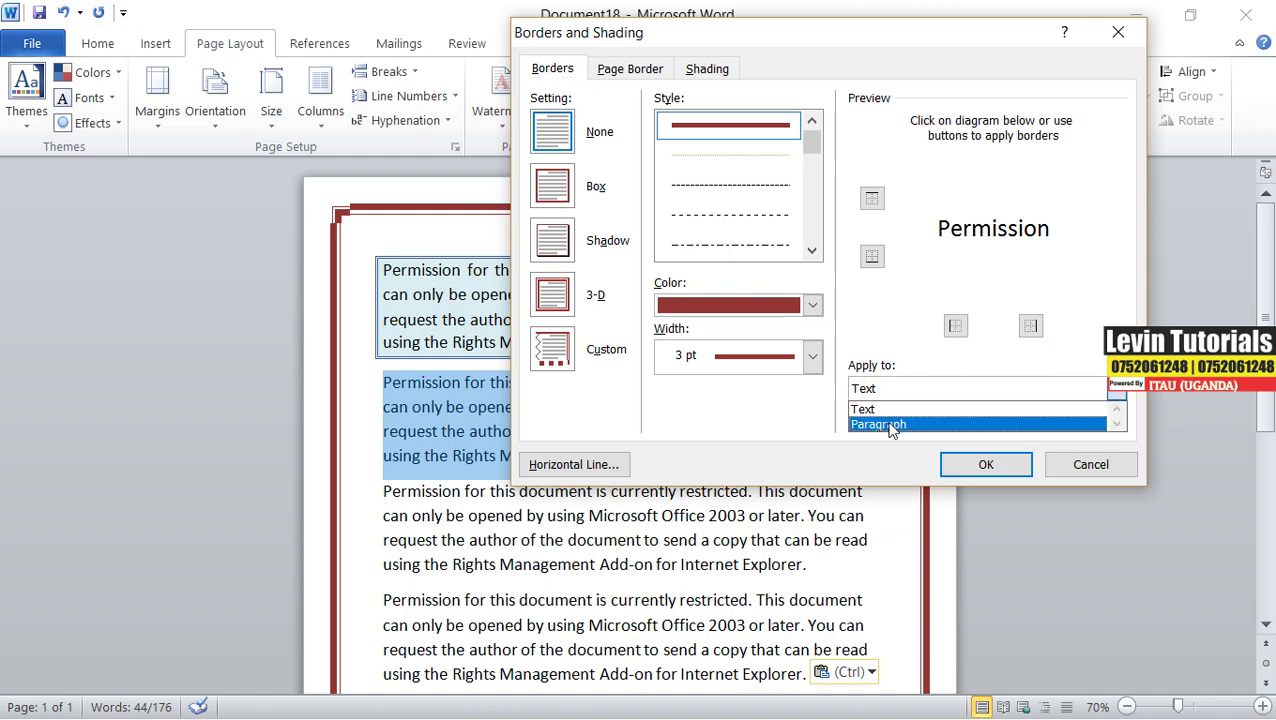
left_click(891, 424)
left_click(895, 393)
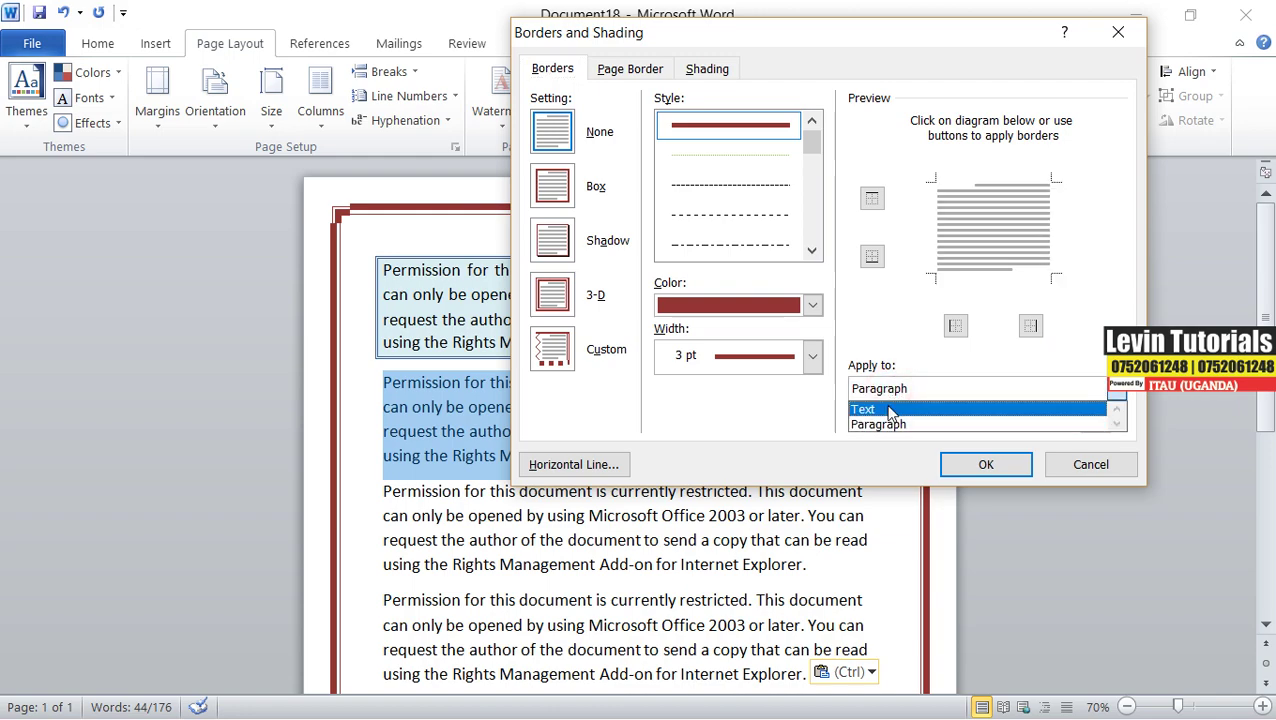
left_click(892, 407)
left_click(990, 465)
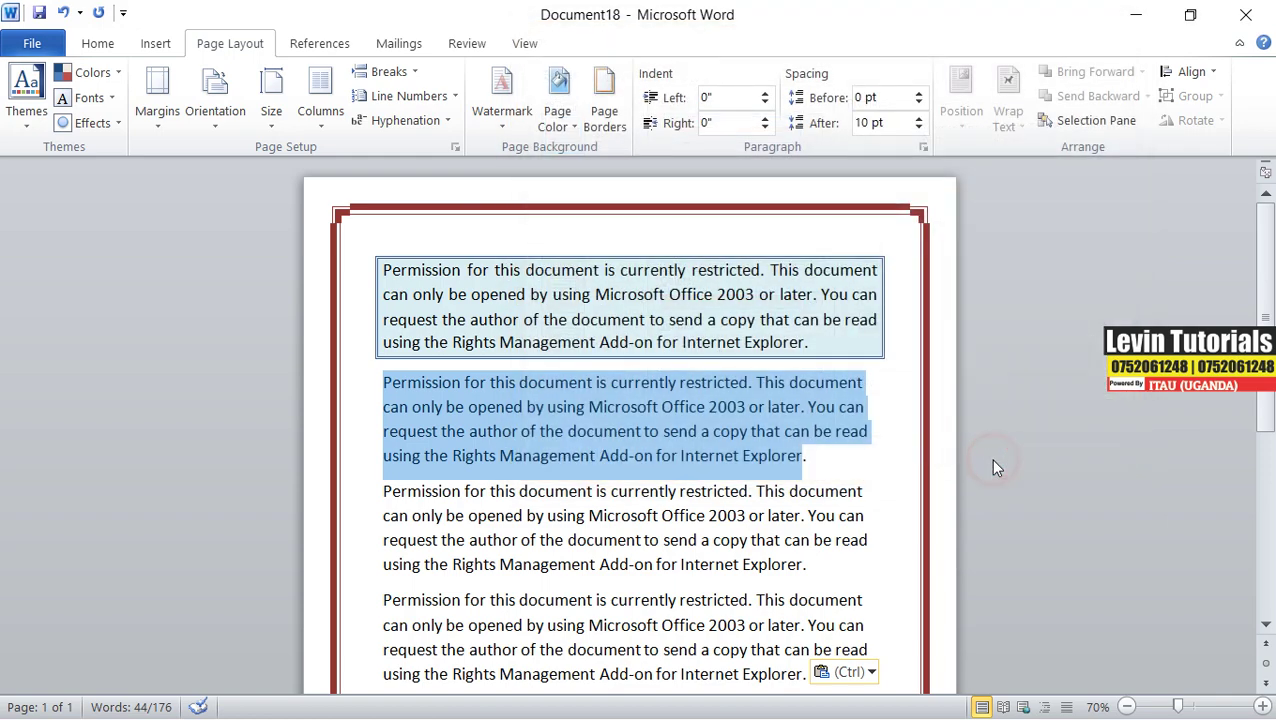
left_click(495, 407)
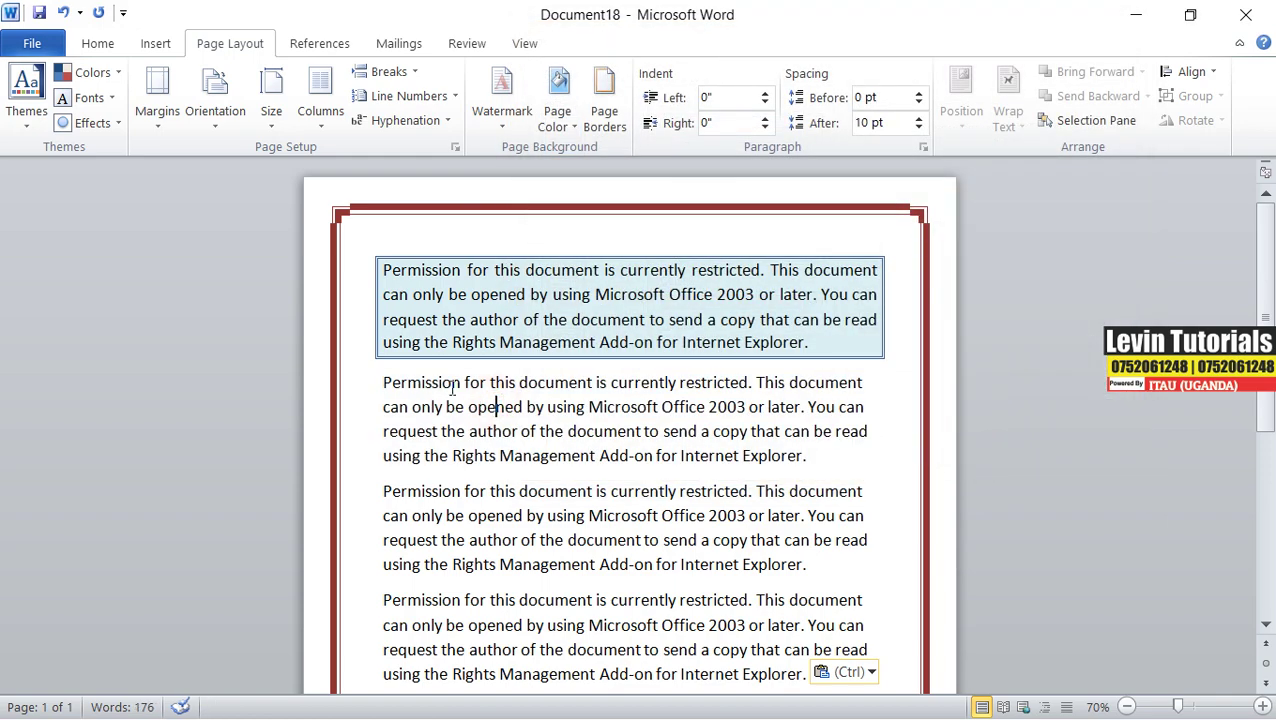
Apply a 3 pt dark red box border to the text of the second permission paragraph
left_click_drag(383, 385, 834, 456)
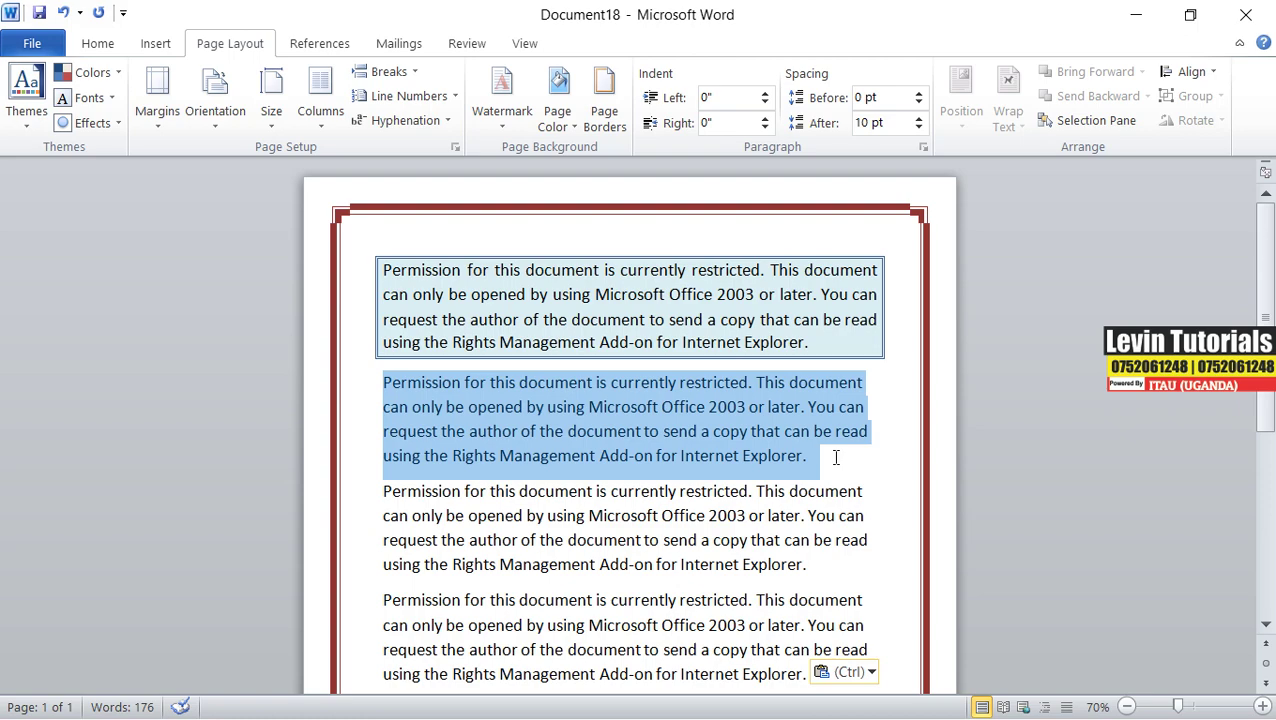
left_click(605, 130)
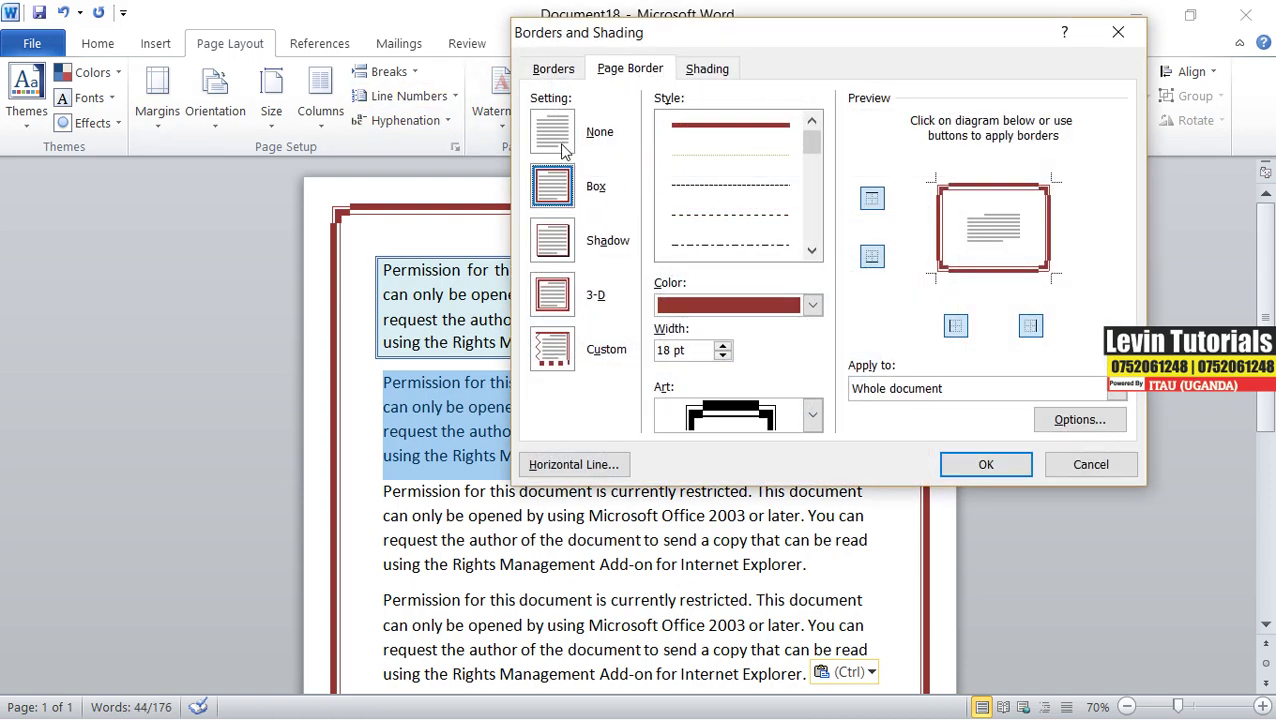
left_click(553, 69)
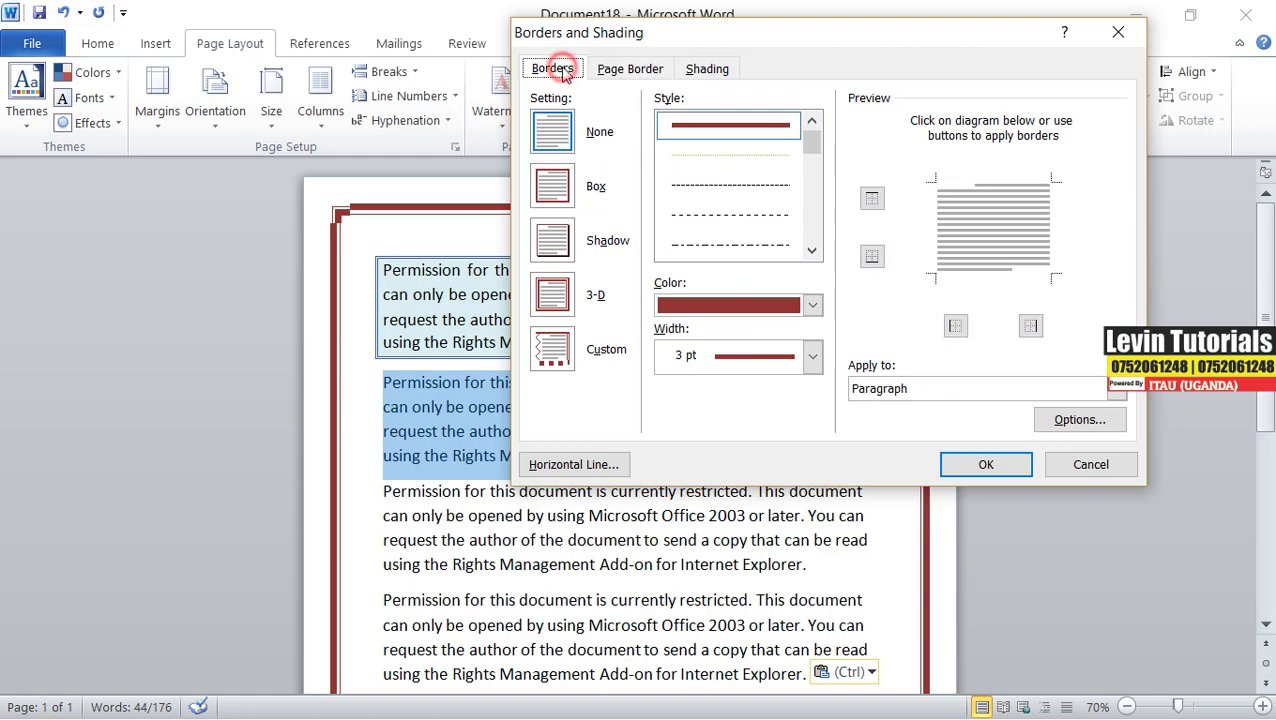
left_click(968, 394)
left_click(930, 424)
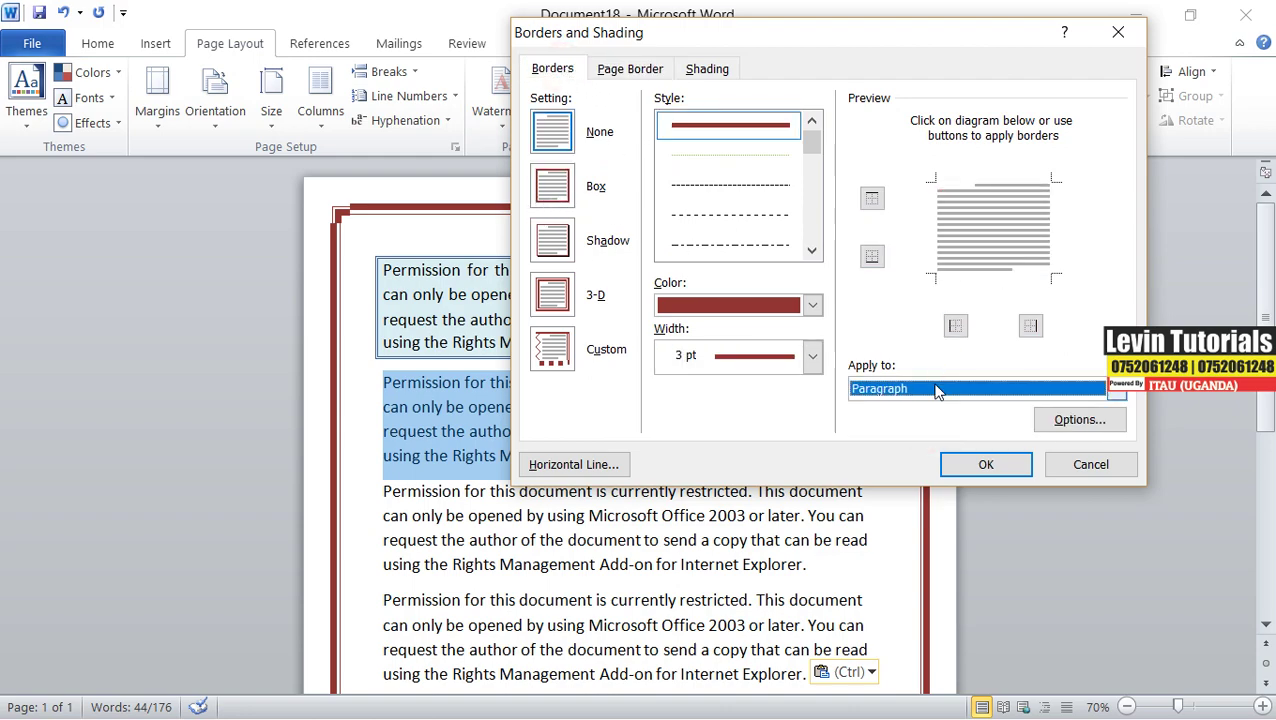
left_click(932, 390)
left_click(918, 407)
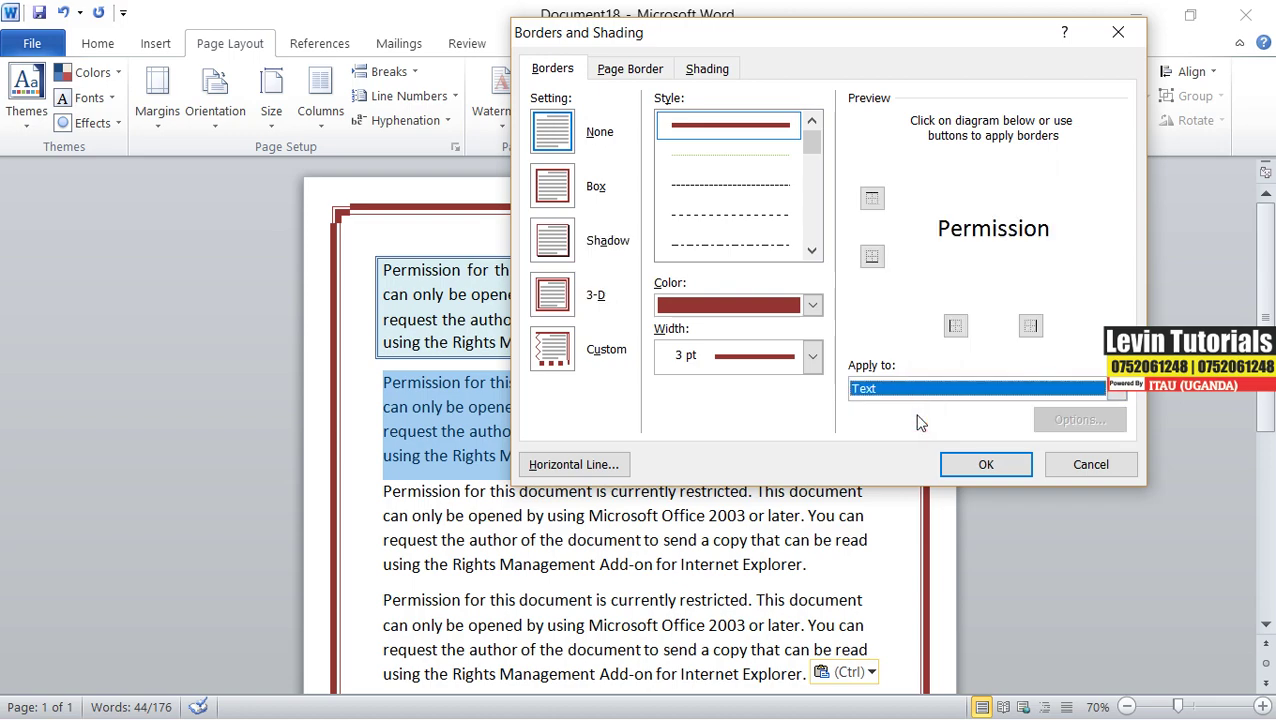
left_click(872, 200)
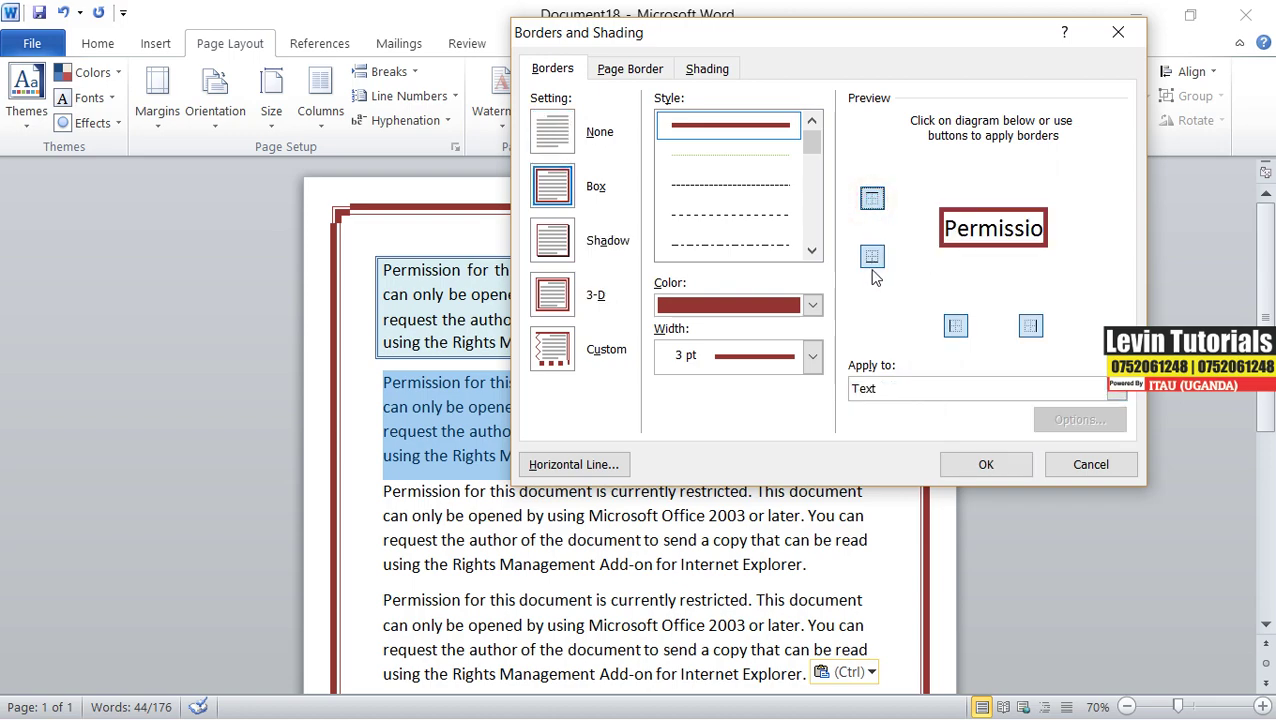
left_click(992, 467)
left_click(666, 451)
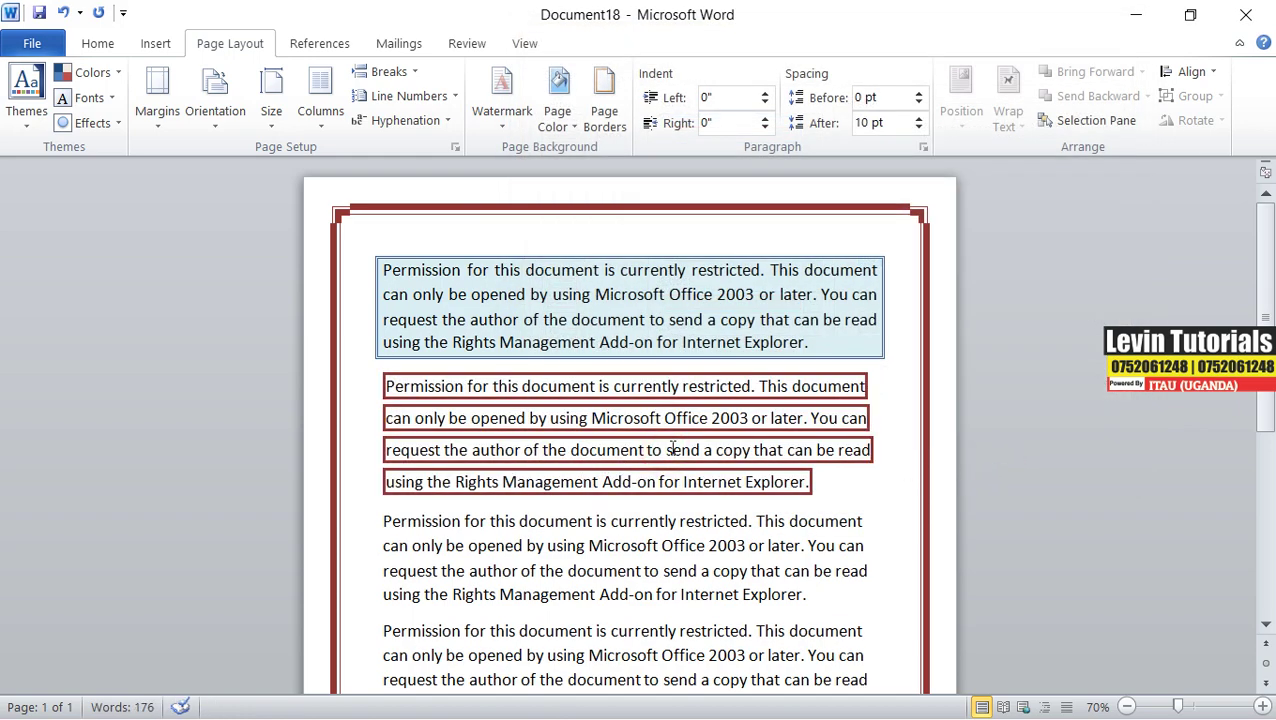
Undo the text border and set a 2 ¼ pt light pink border line applied to the second paragraph as a whole
triple_click(513, 405)
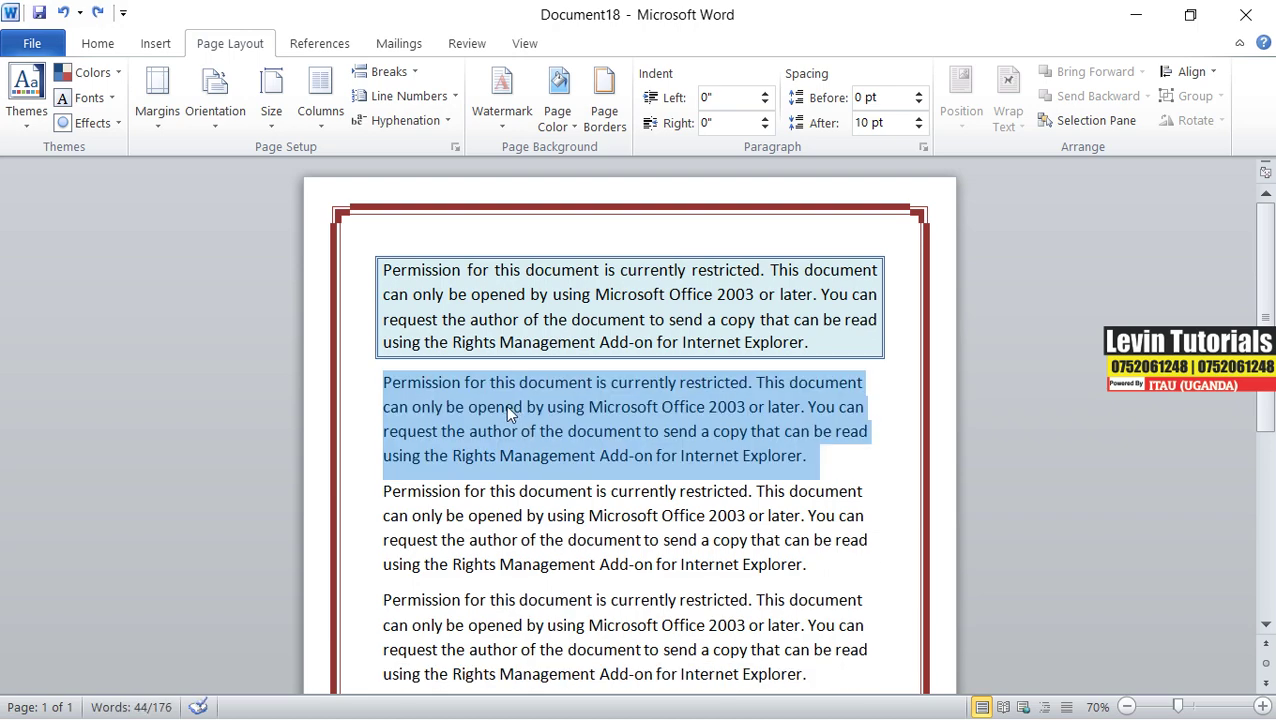
left_click(604, 104)
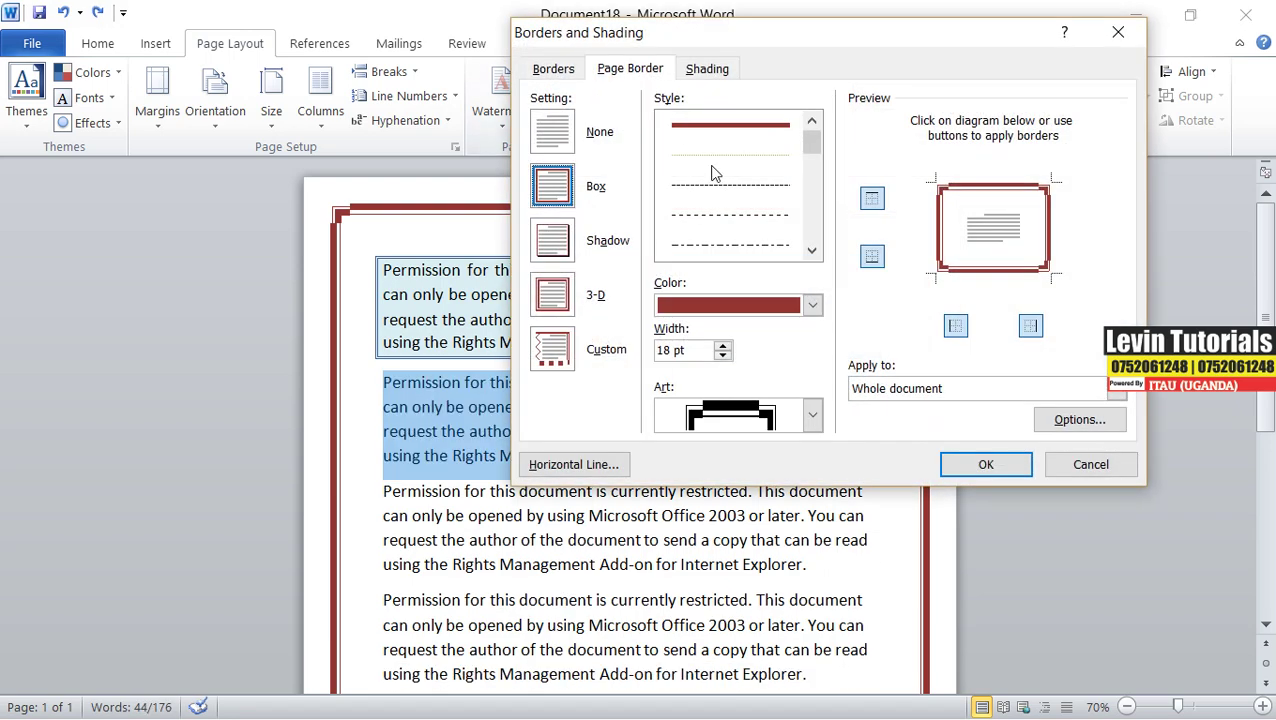
key("ctrl+shift+Tab")
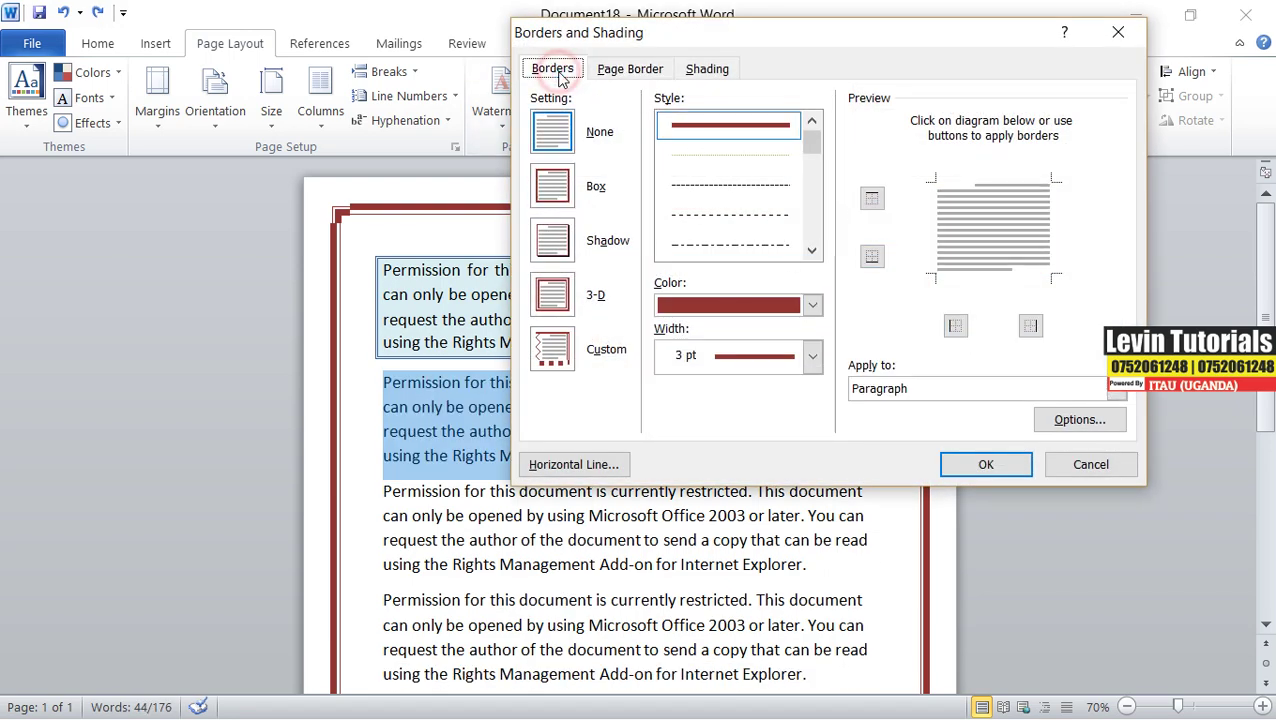
left_click(938, 399)
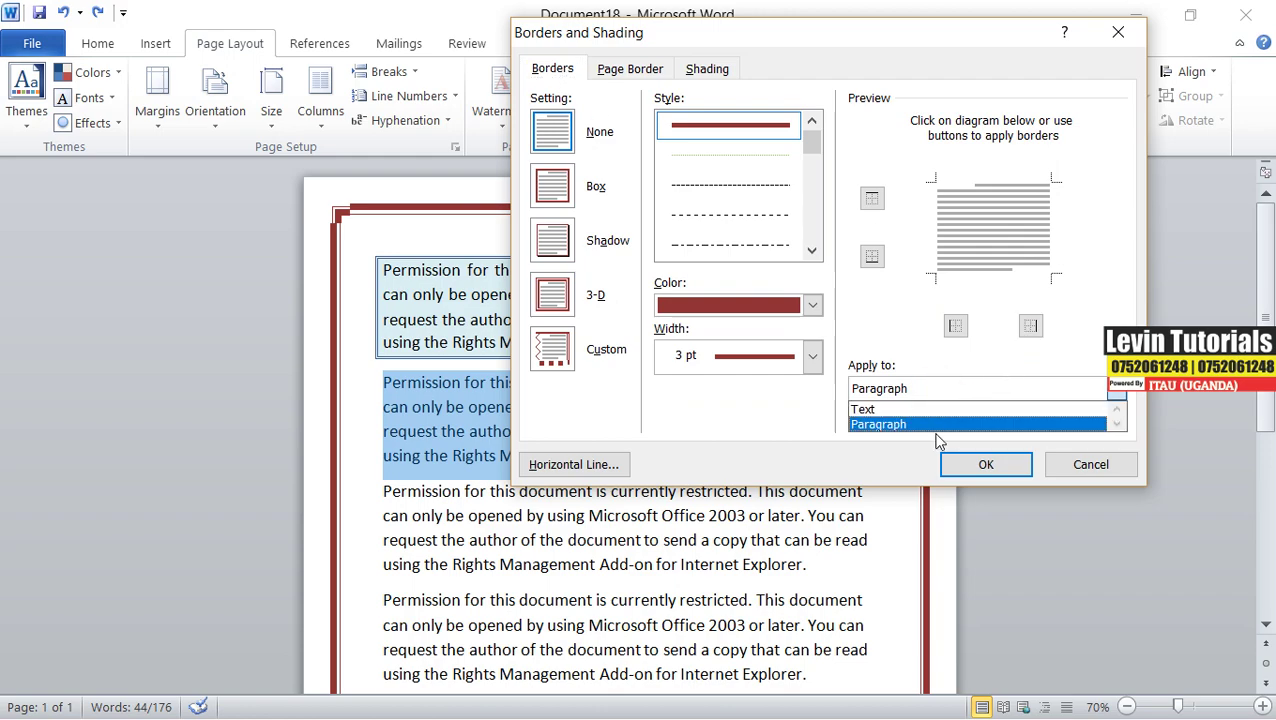
left_click(936, 424)
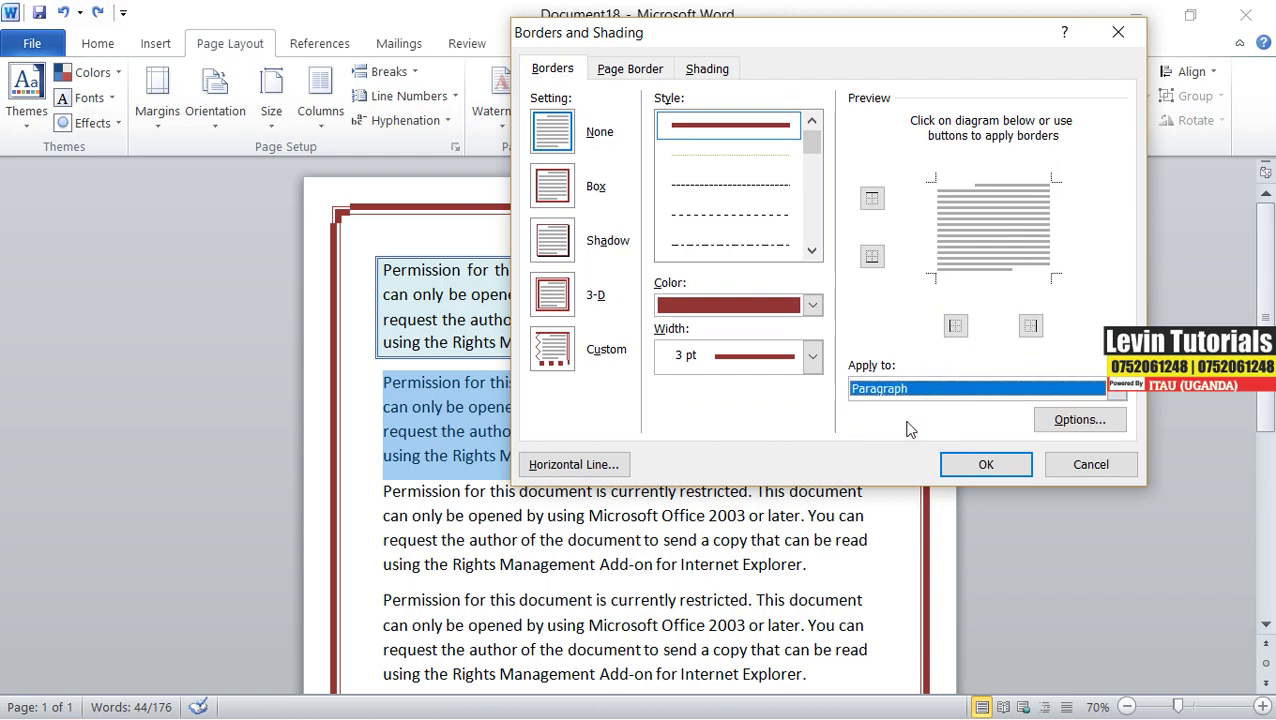
left_click(812, 356)
left_click(736, 508)
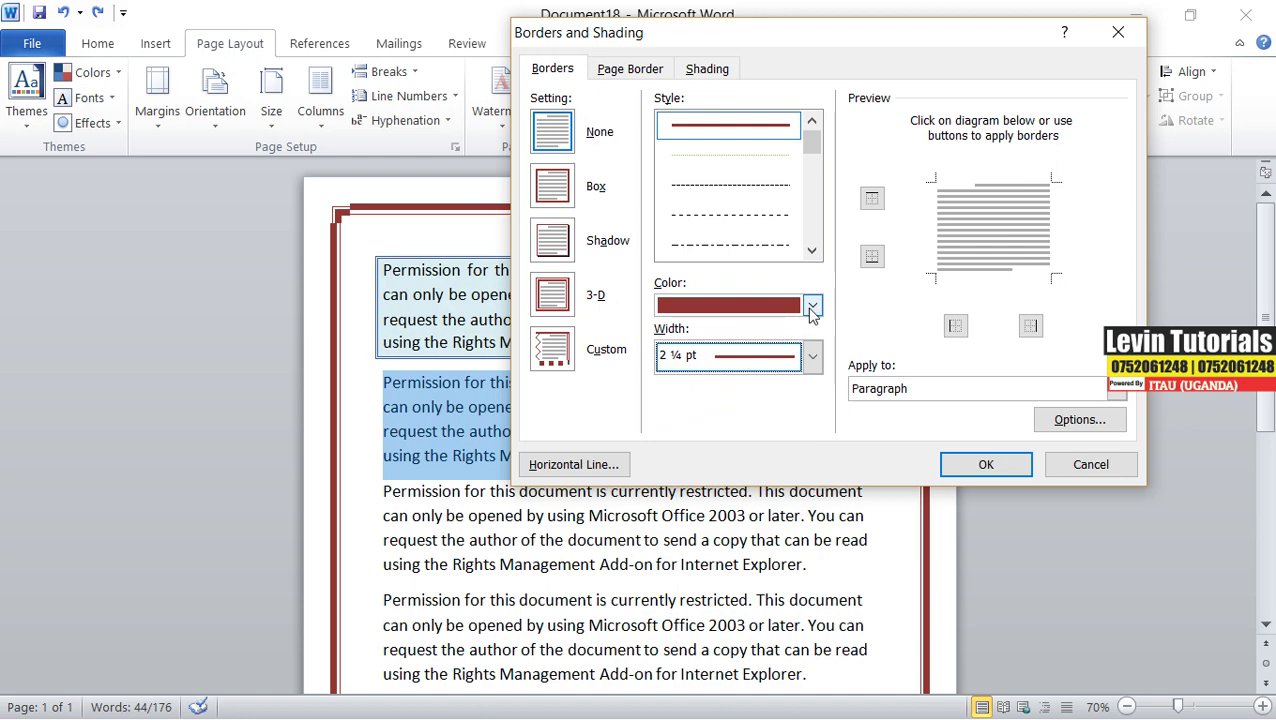
left_click(812, 305)
left_click(759, 412)
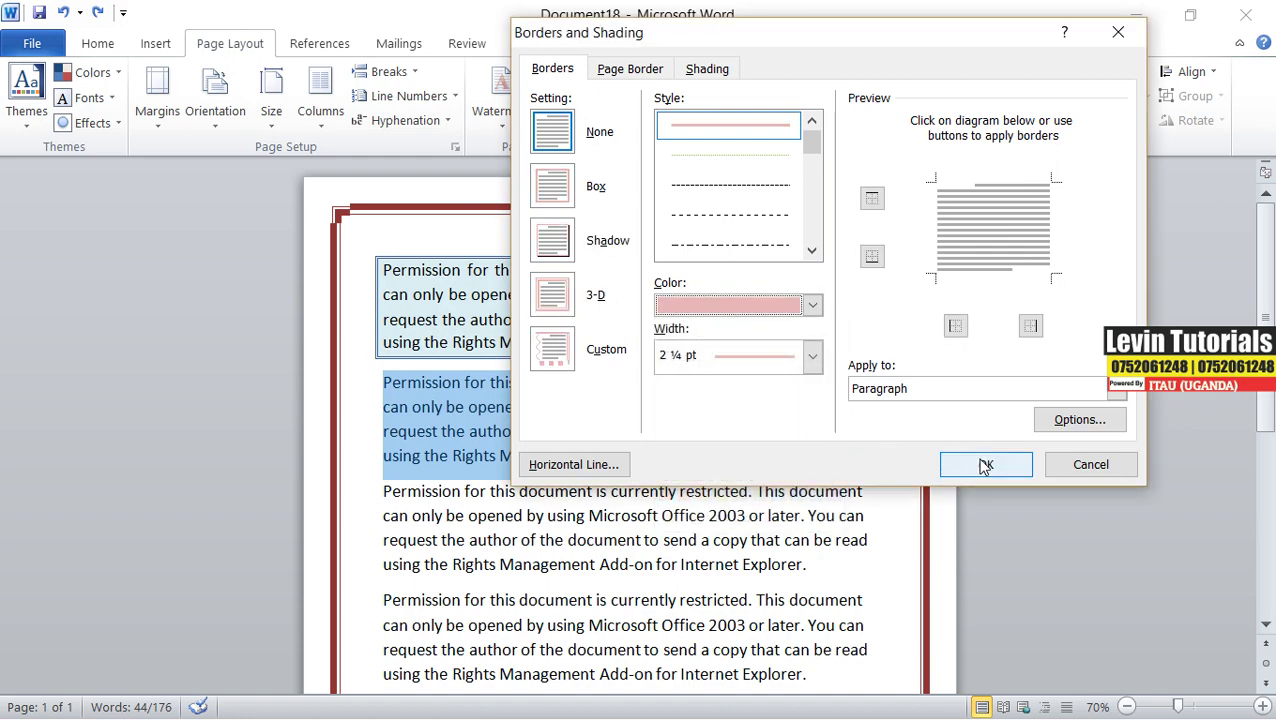
Try the Box setting, then choose Shadow for the second paragraph's border and apply it
left_click(551, 193)
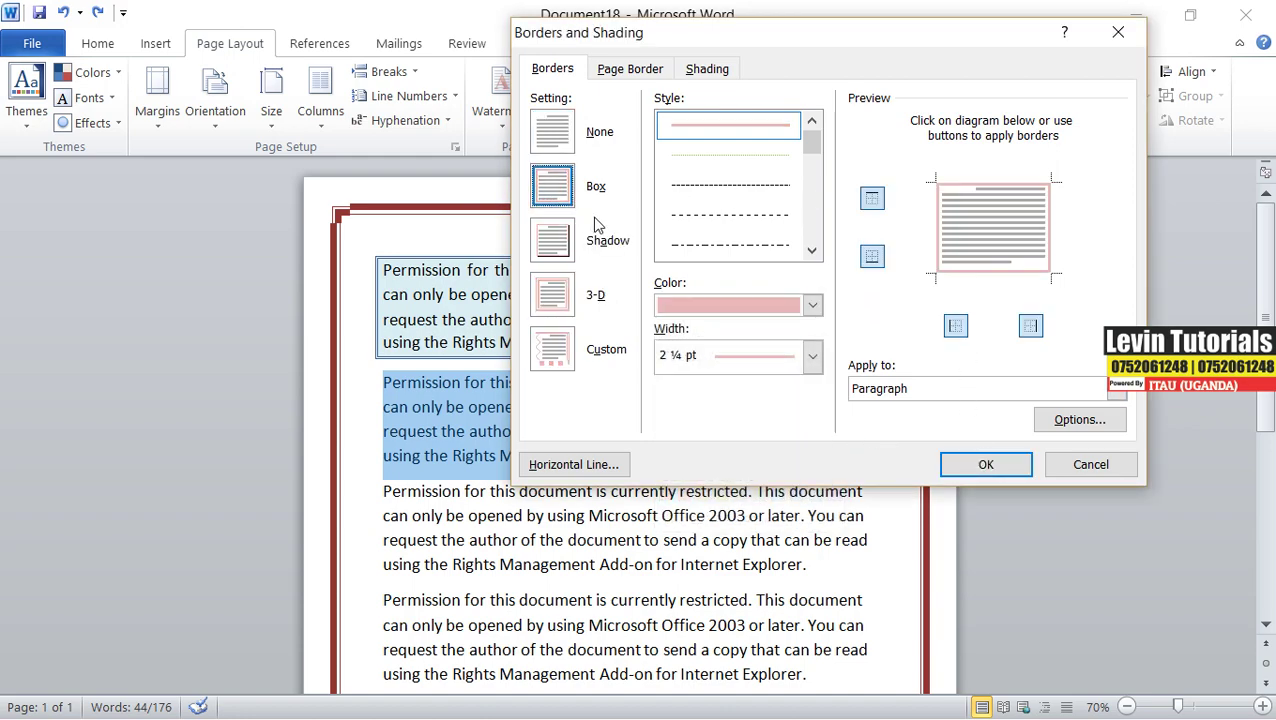
left_click(557, 256)
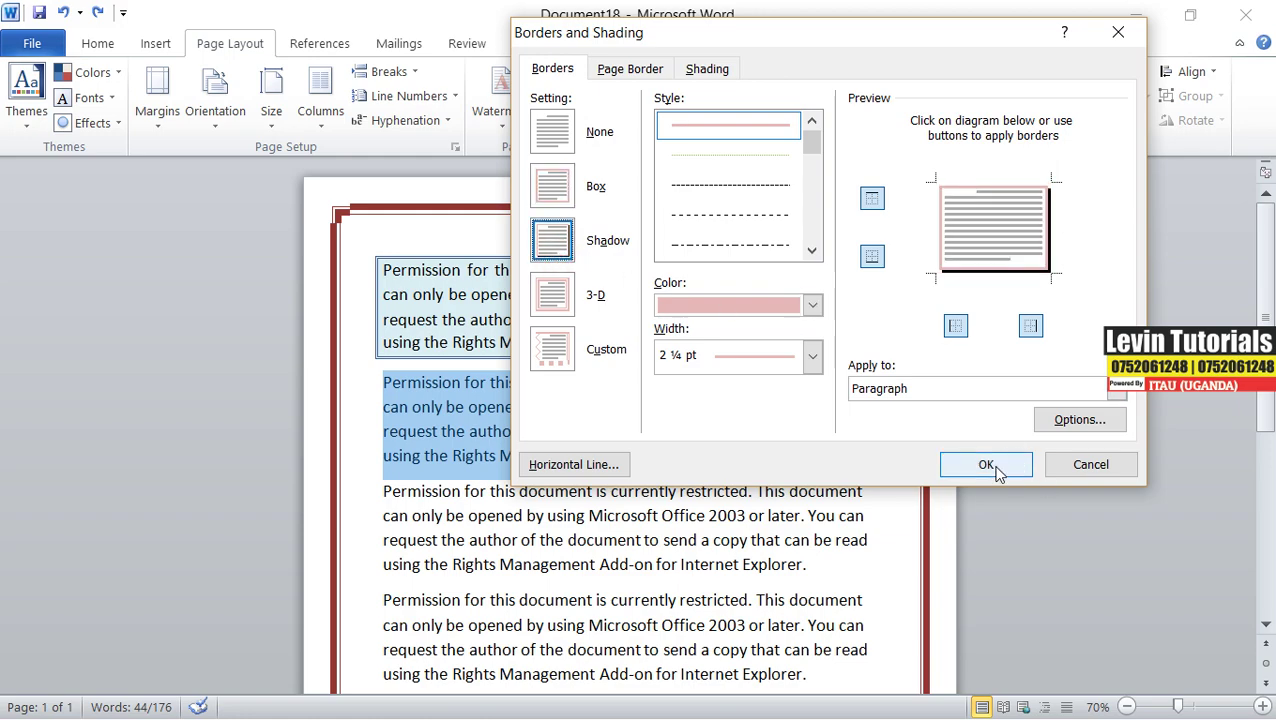
left_click(986, 464)
Open the border and shading settings with the cursor in the third permission paragraph
left_click(789, 505)
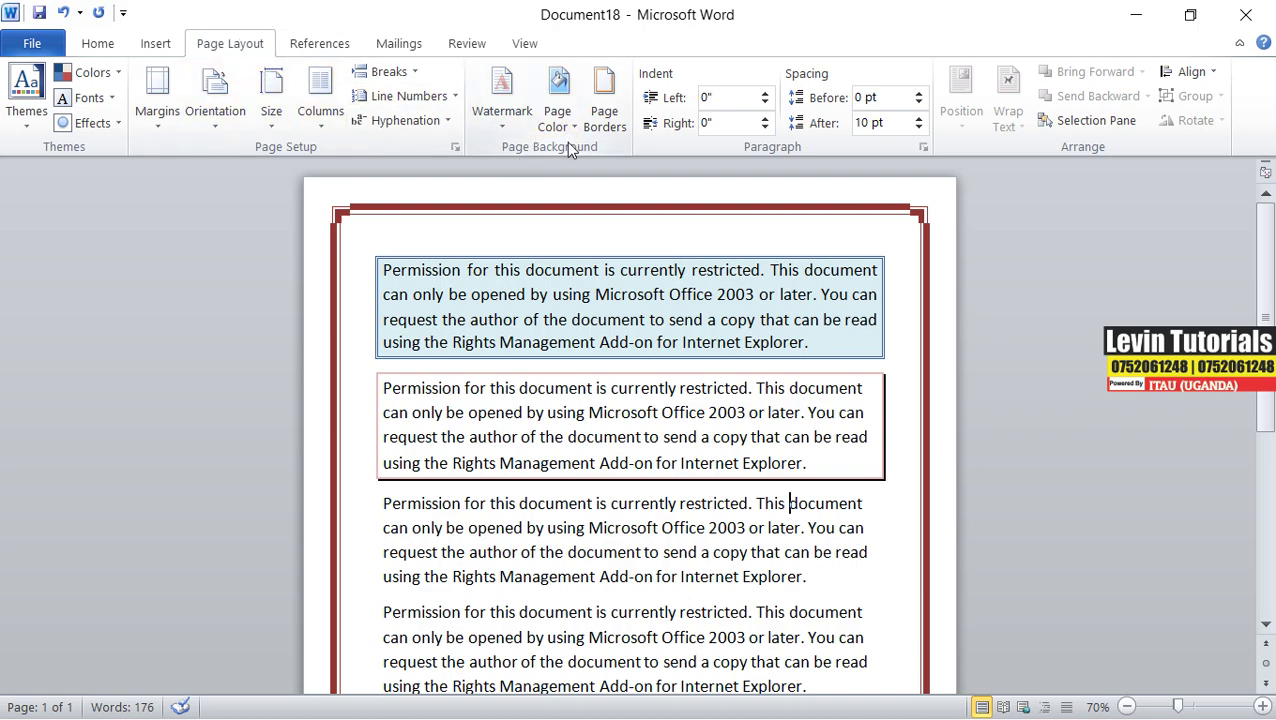
left_click(604, 100)
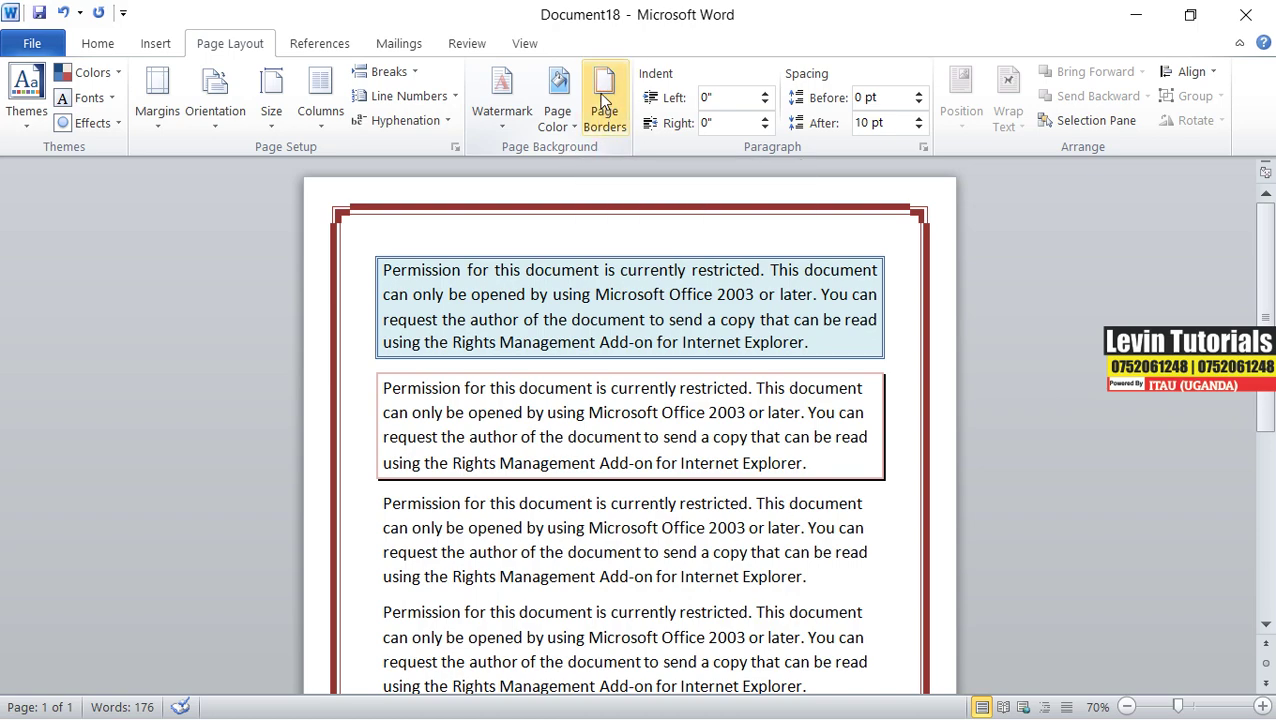